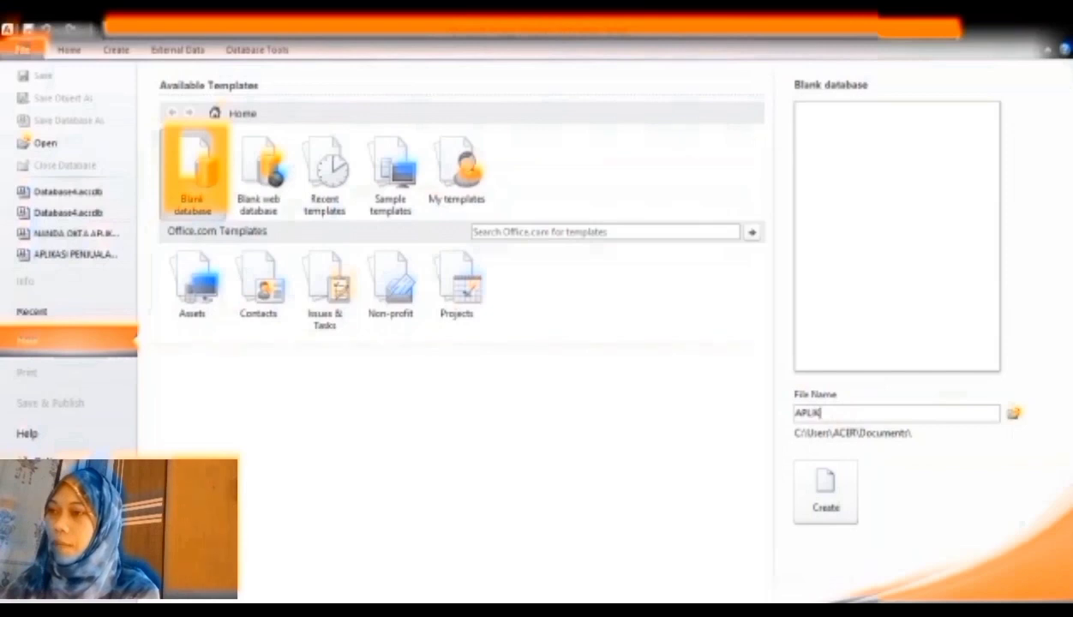
- Name the blank database APLIKASI PENJUALAN BARANG and create it
type("I PENJUALA")
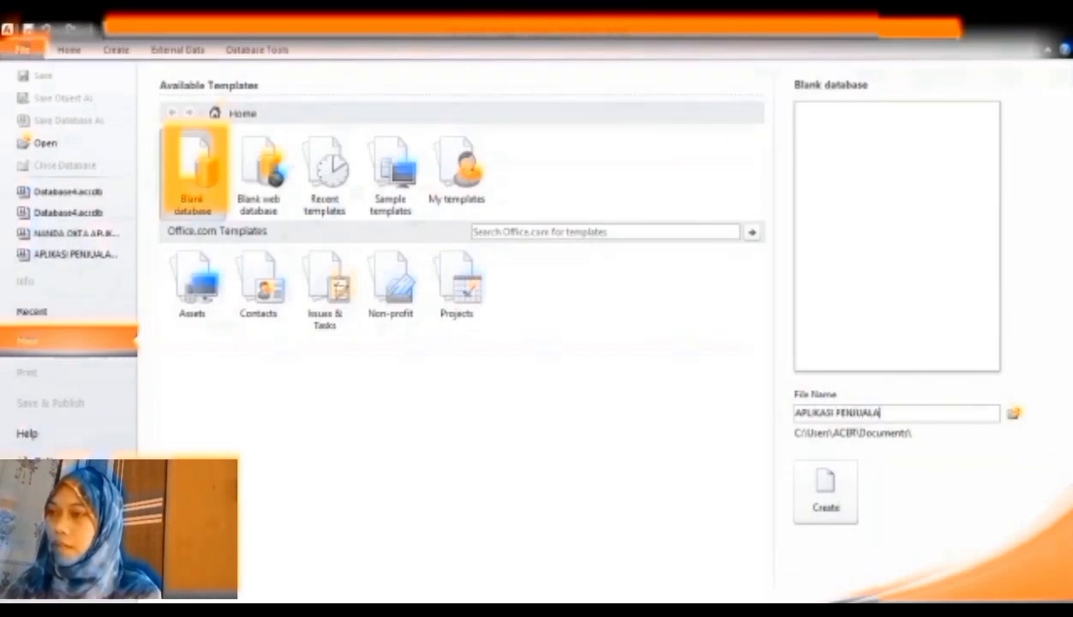
type("N BARANG.accdb")
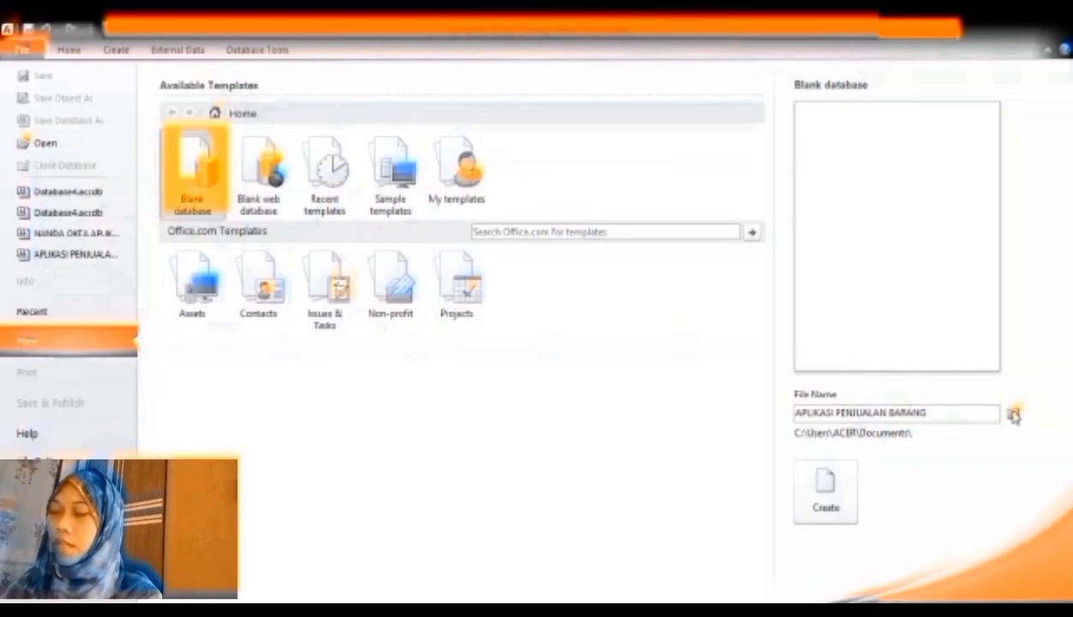
left_click(846, 514)
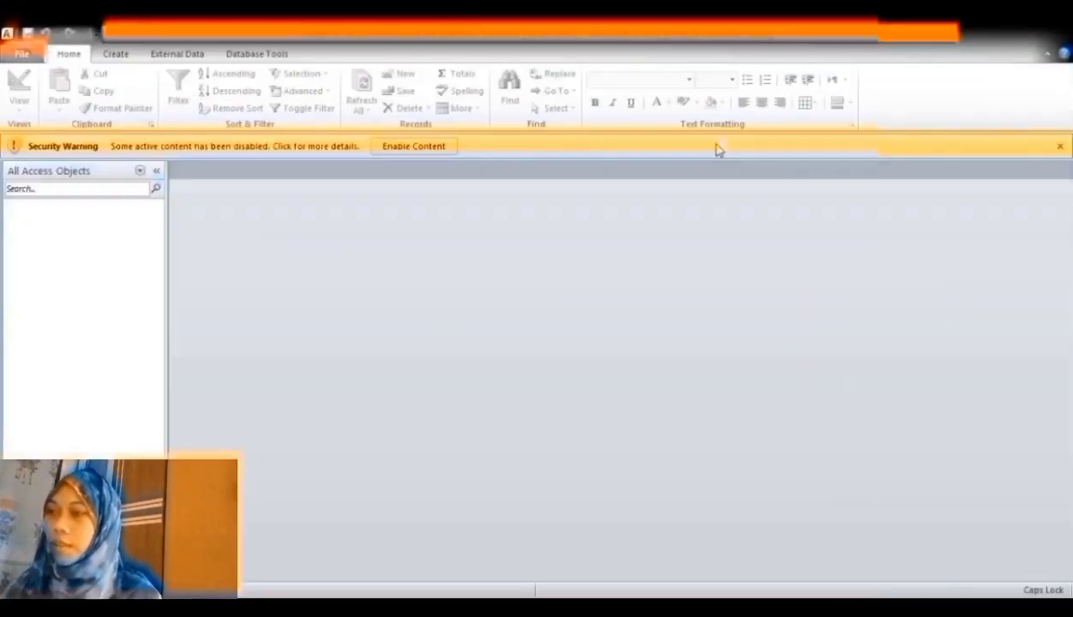
left_click(123, 54)
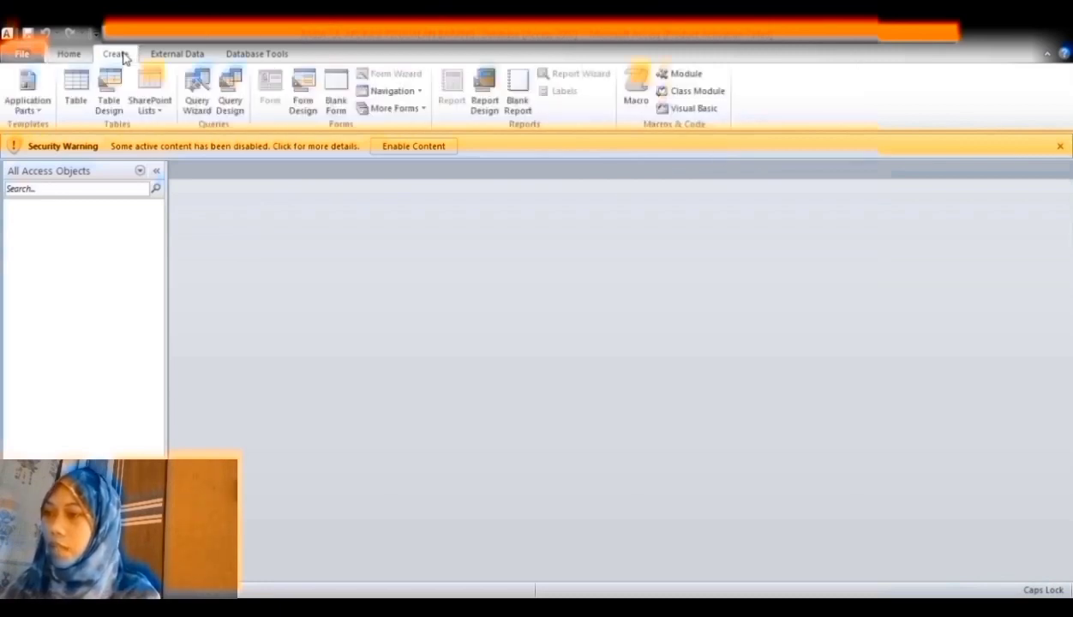
- Define KODE BARANG, NAMA BARANG, HARGA BELI and HARGA JUAL with Text/Currency types, field size 10
left_click(112, 96)
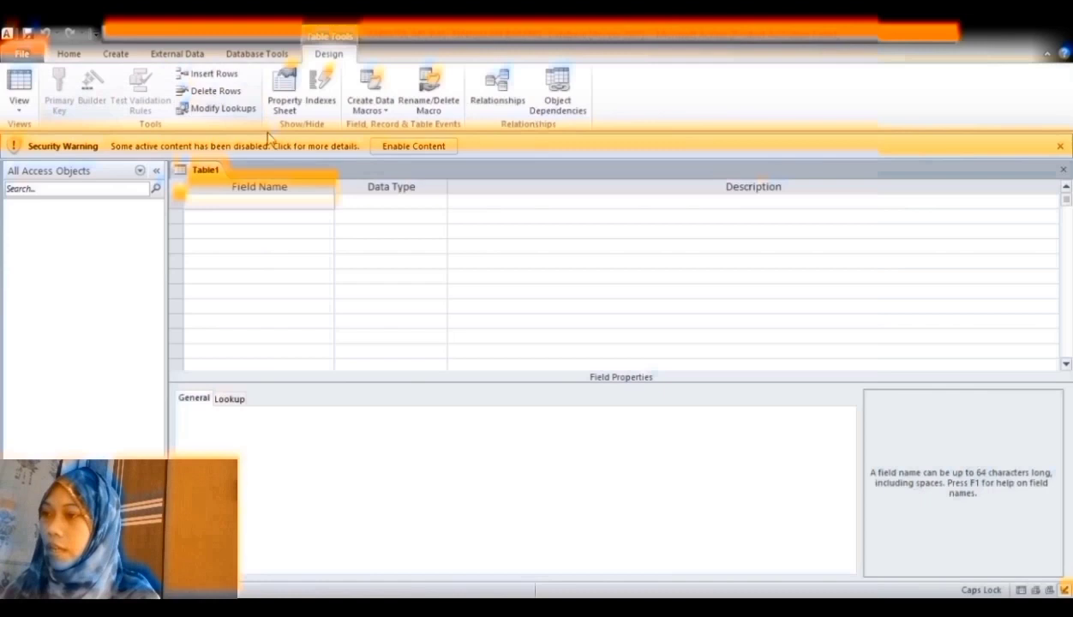
type("KODE")
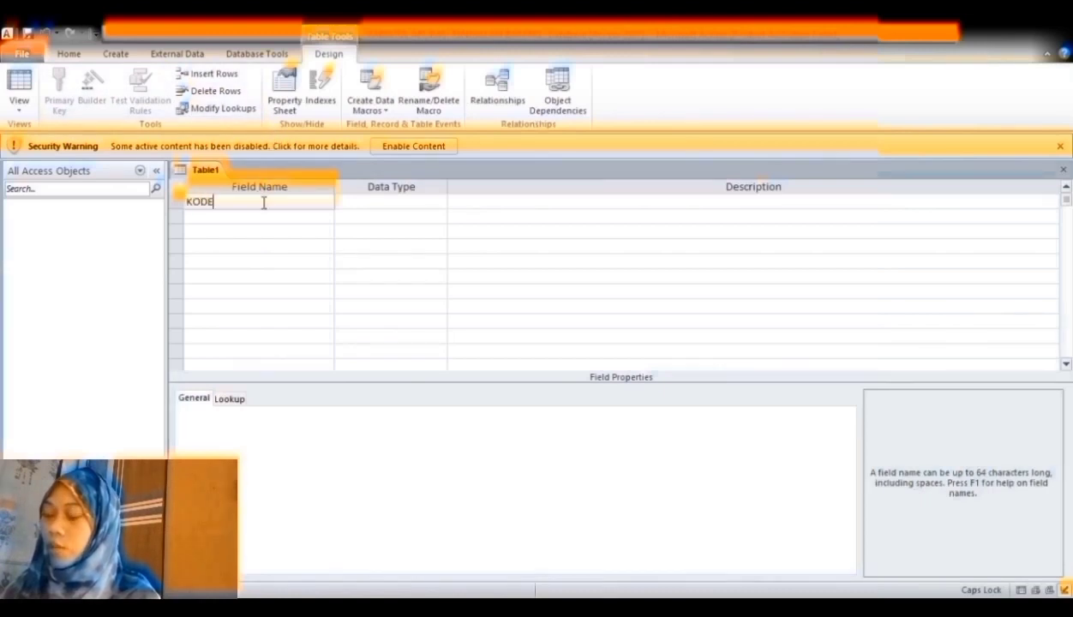
type(" BARAN")
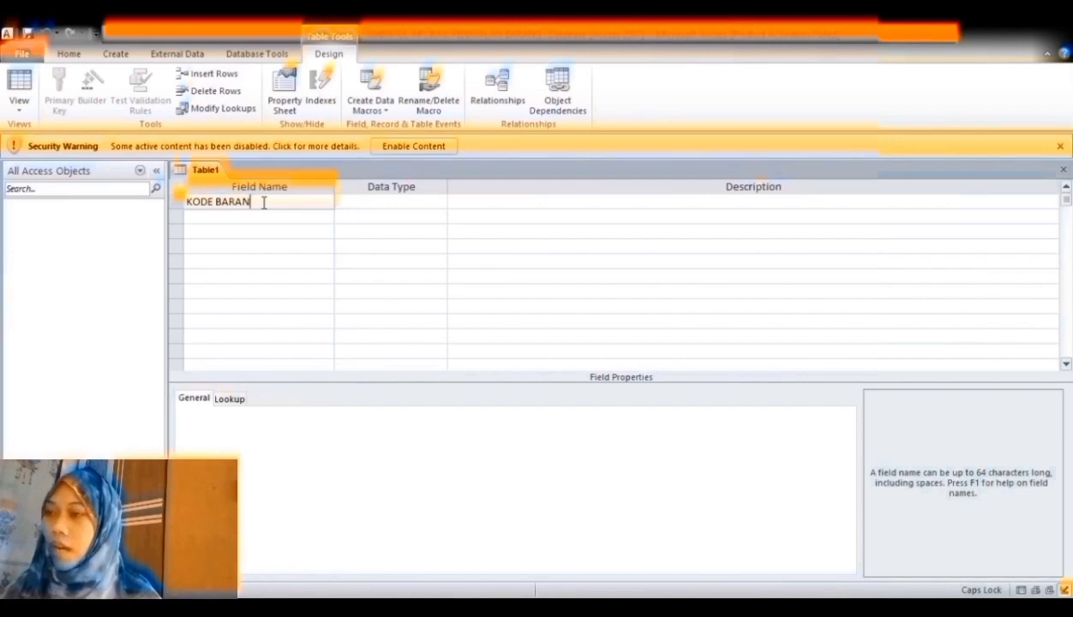
type("G")
left_click(371, 205)
key("BackSpace")
key("BackSpace")
key("BackSpace")
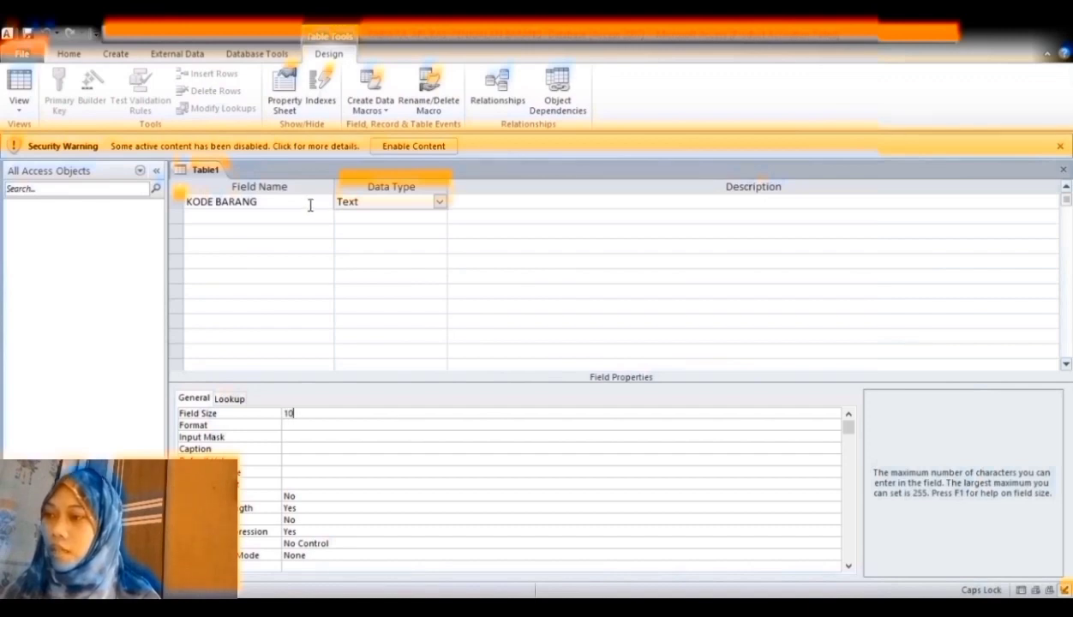
left_click(292, 226)
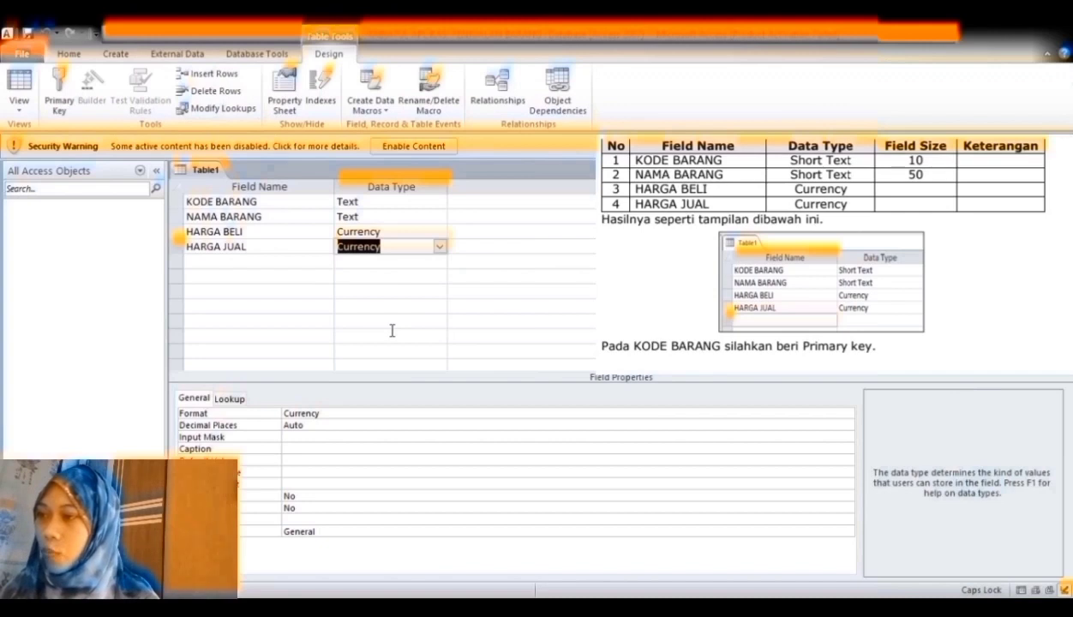
- Make KODE BARANG the table's primary key
left_click(178, 202)
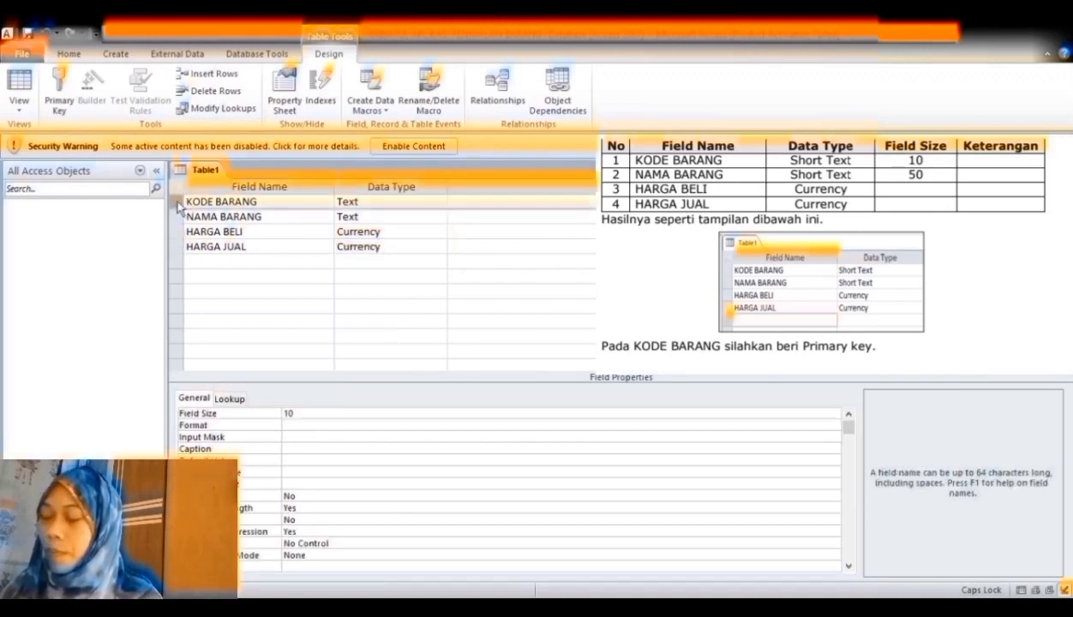
right_click(177, 203)
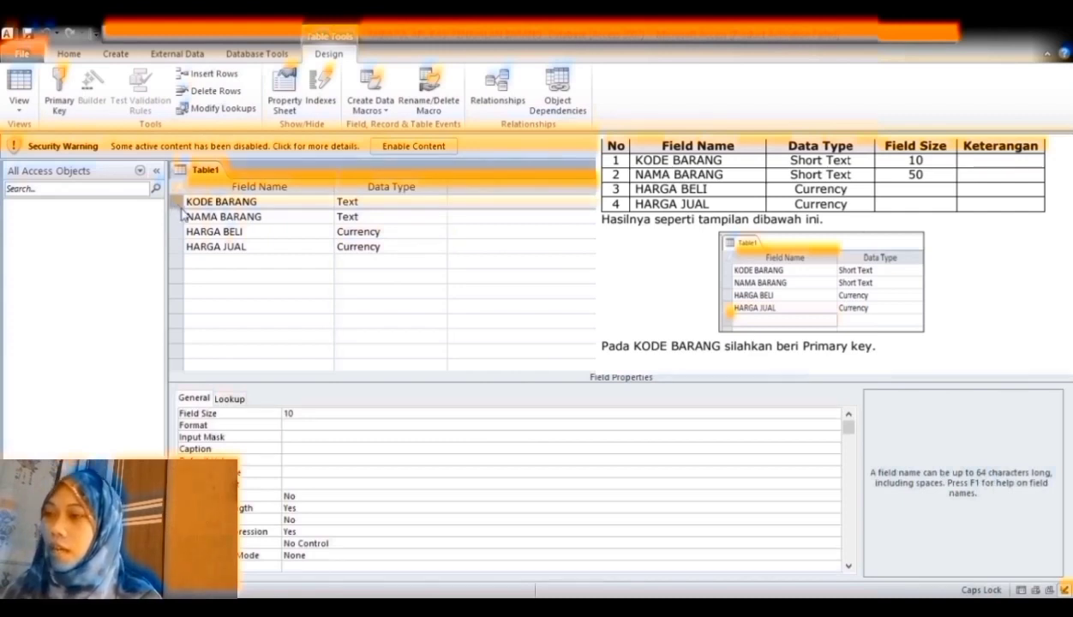
left_click(187, 214)
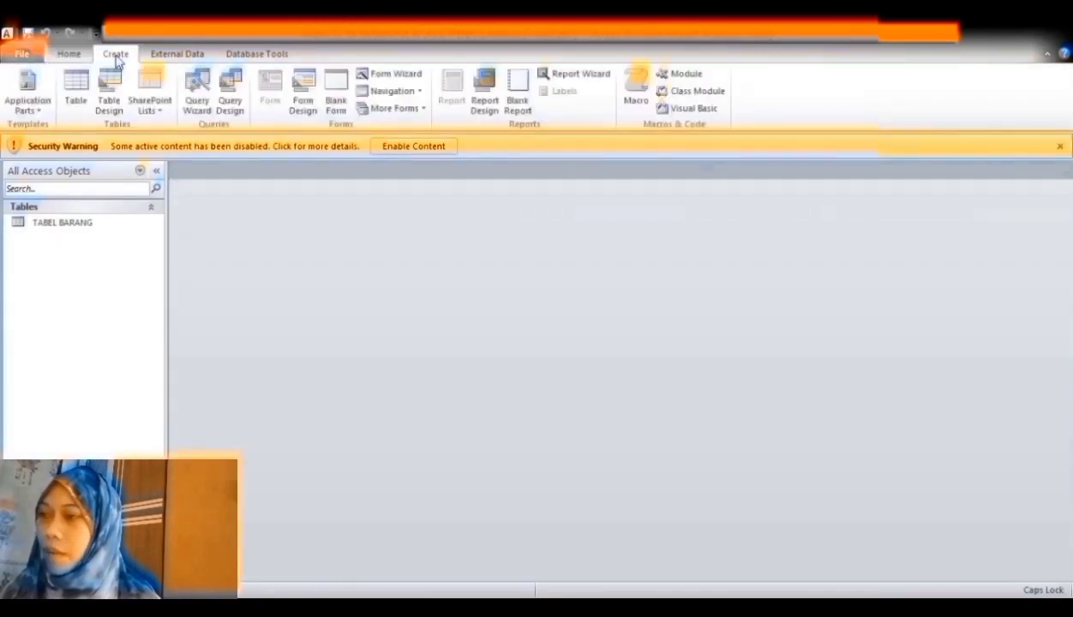
- Design TABEL PENJUAL with ID PENJUAL (size 10, primary key), NAMA PENJUAL, JABATAN and NO HP
left_click(109, 92)
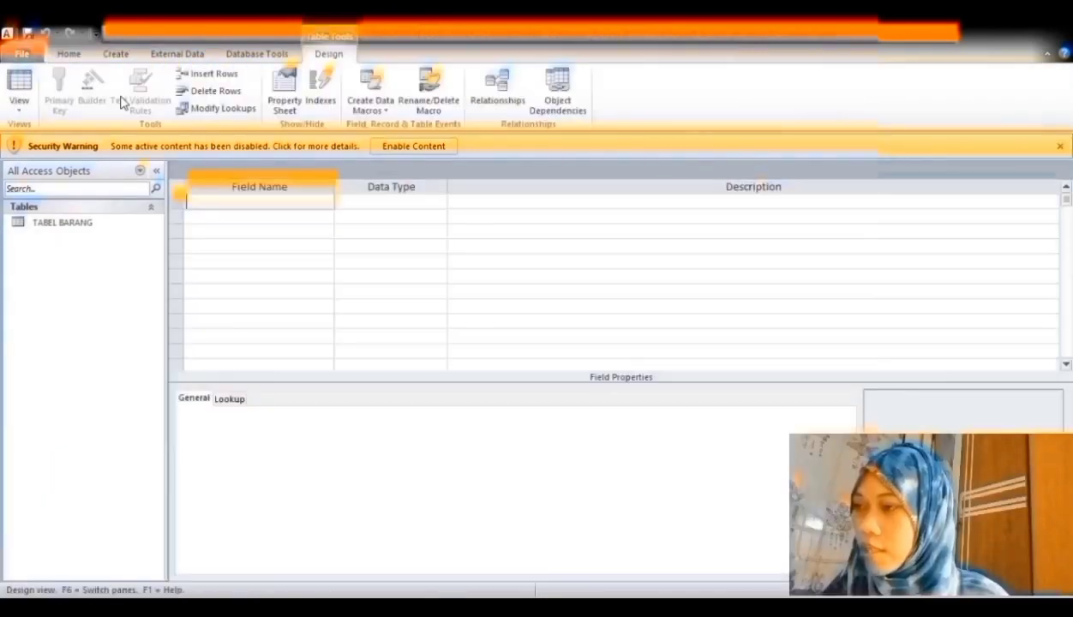
type("ID")
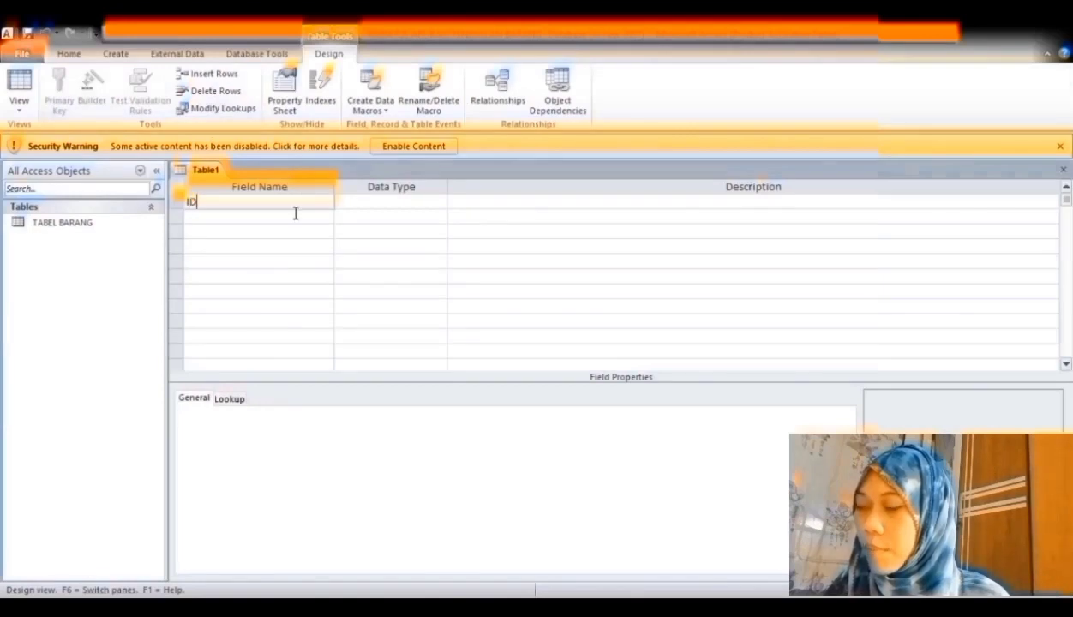
type(" PENJUAL")
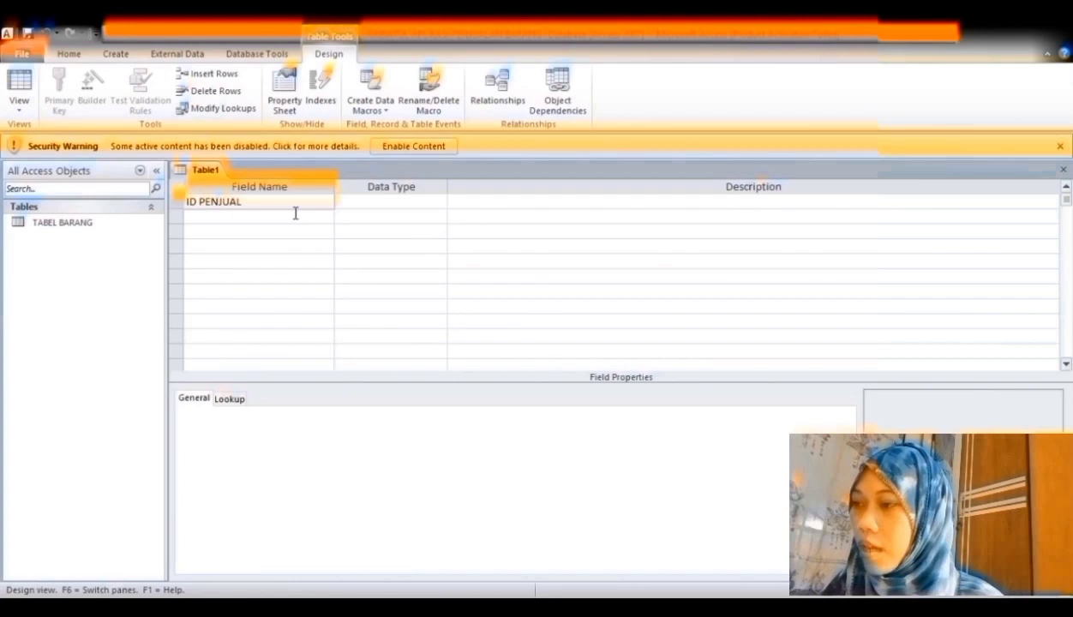
key("Tab")
type("10")
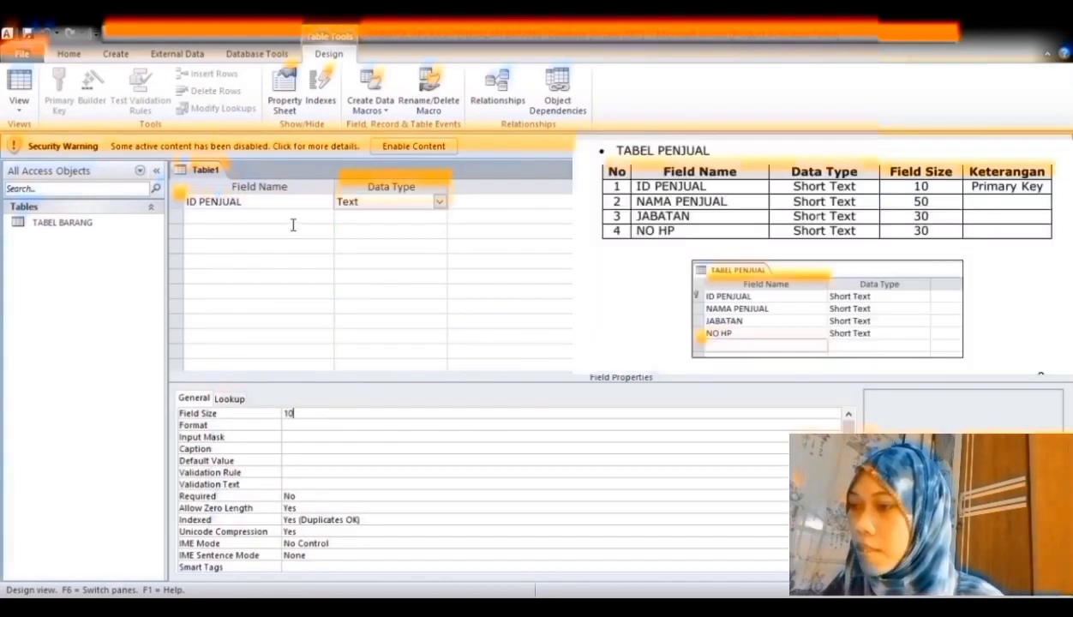
left_click(292, 224)
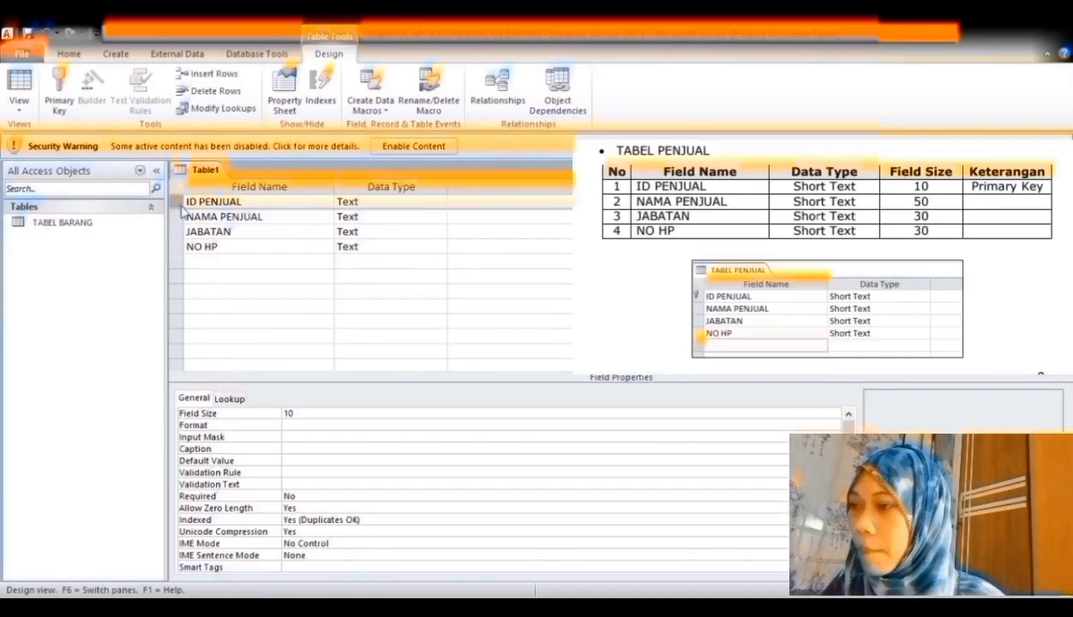
left_click(59, 90)
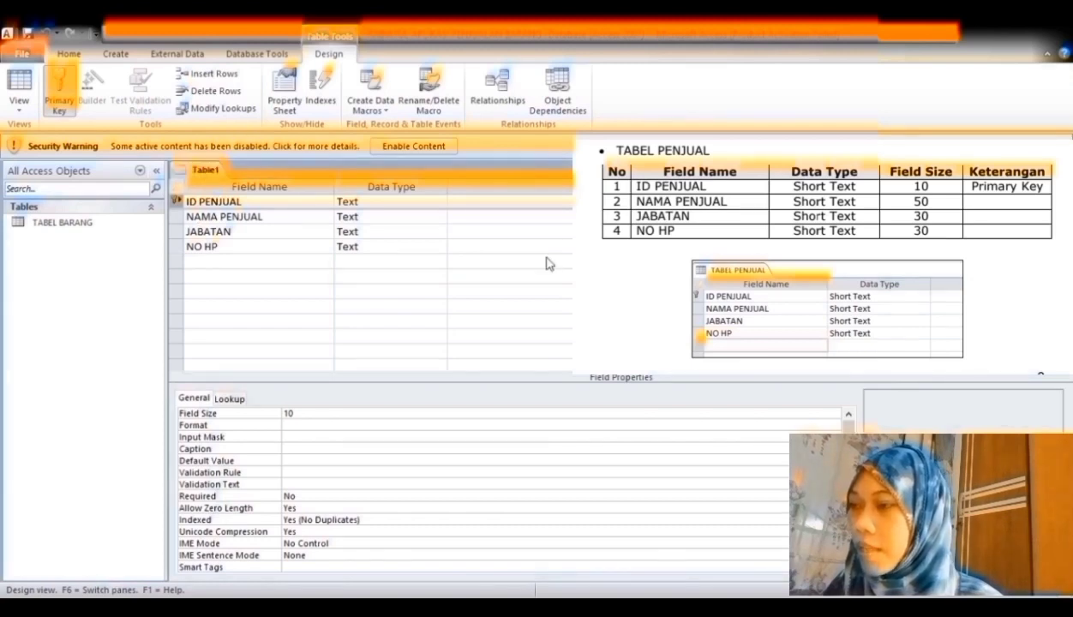
left_click(116, 54)
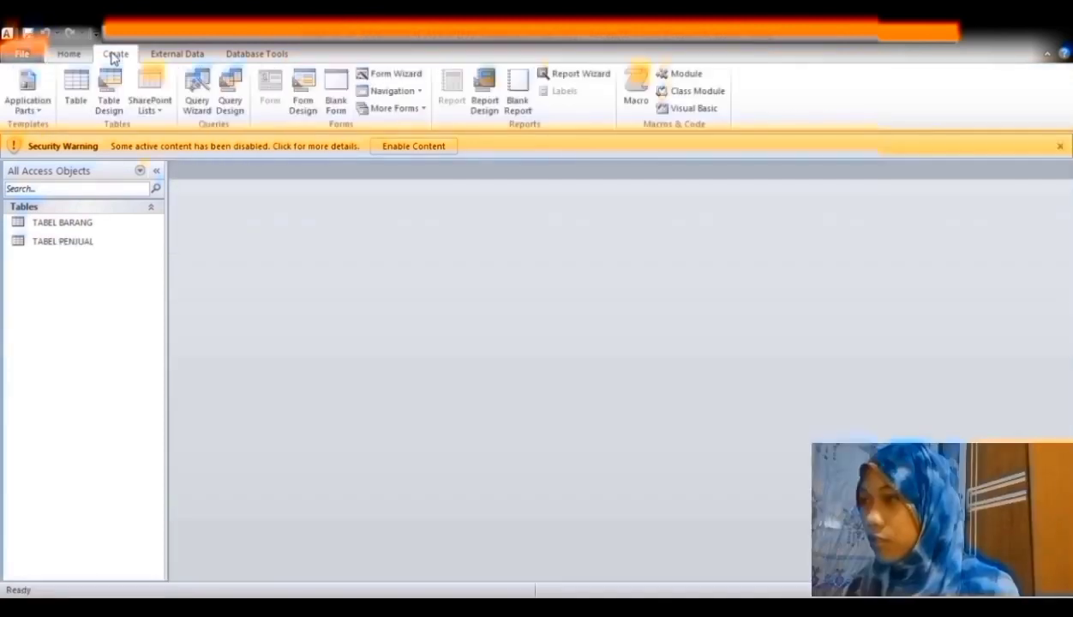
- Design TABEL PELANGGAN keyed on NO PELANGGAN, TABEL PENJUALAN keyed on NOTA, and TABEL DETAIL
left_click(114, 94)
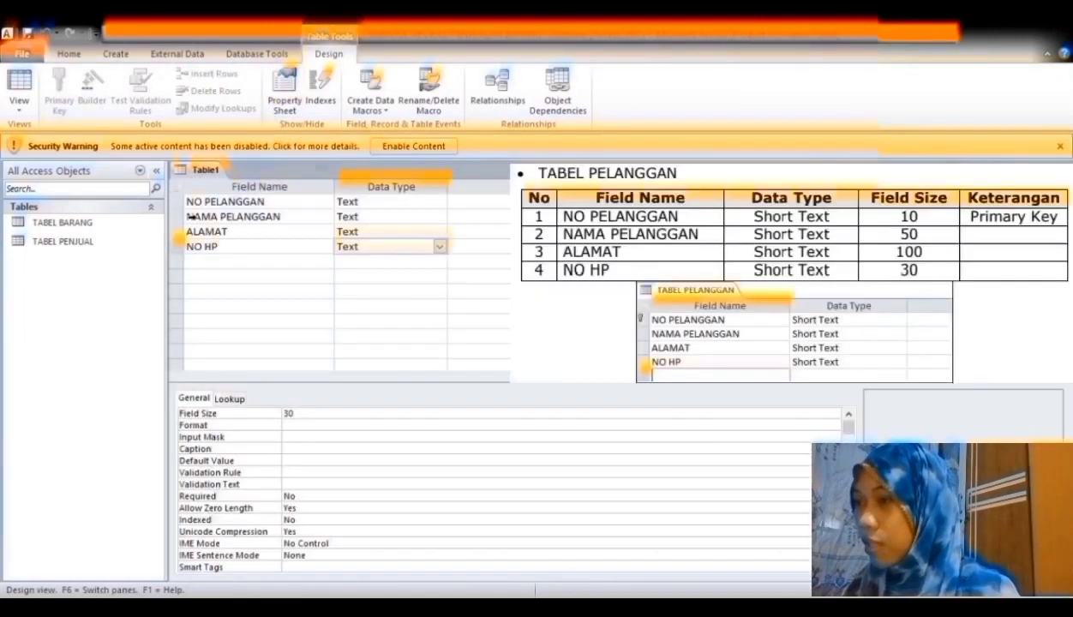
left_click(177, 204)
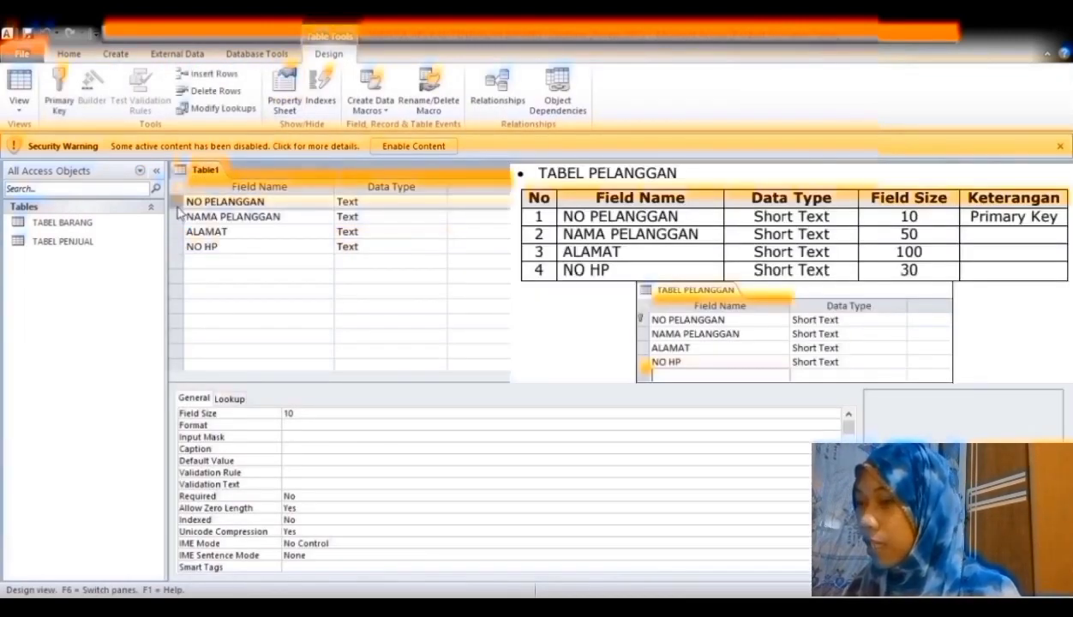
key("alt+j")
key("d")
key("p")
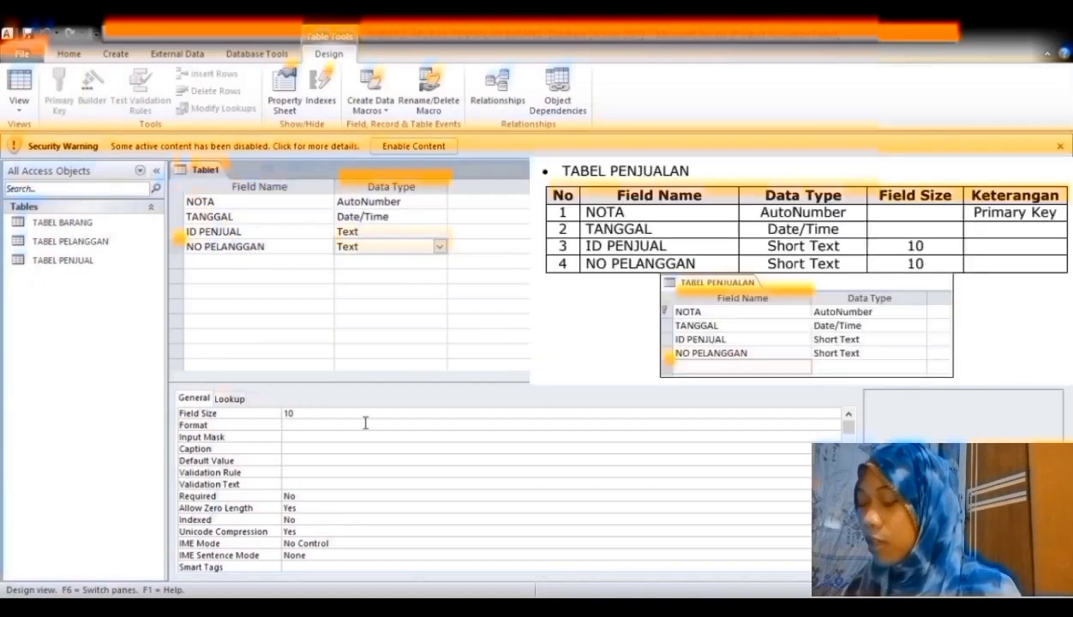
left_click(461, 306)
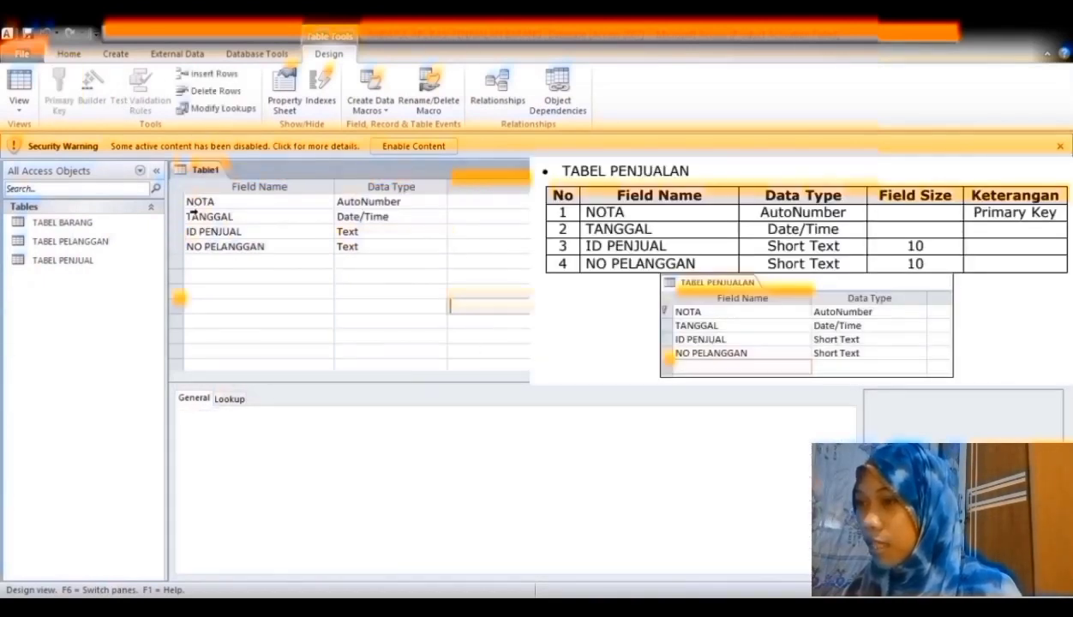
left_click(177, 201)
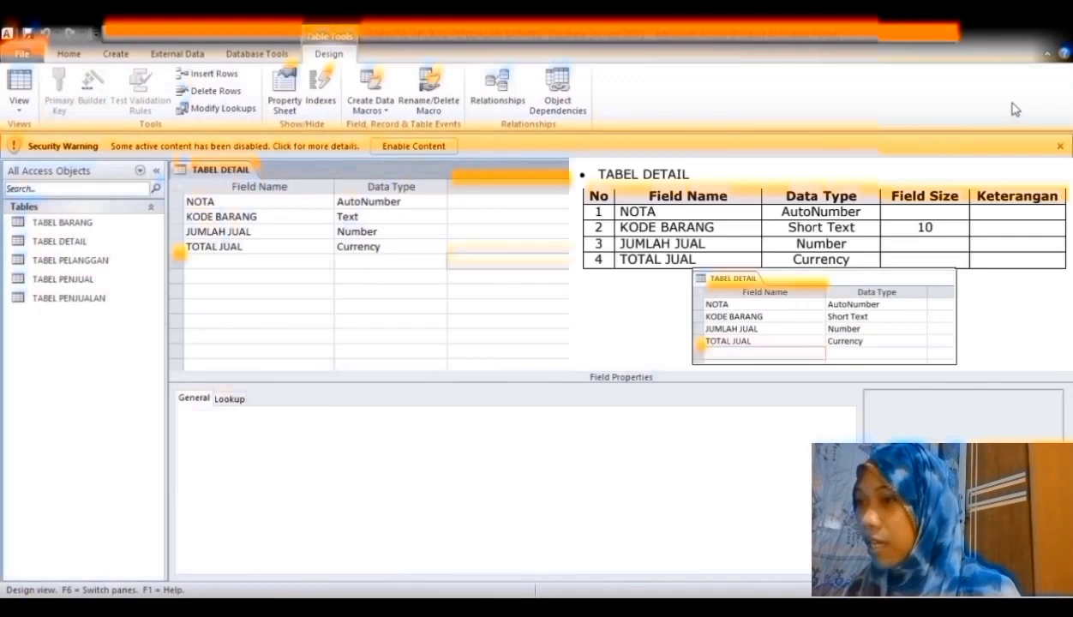
left_click(1066, 169)
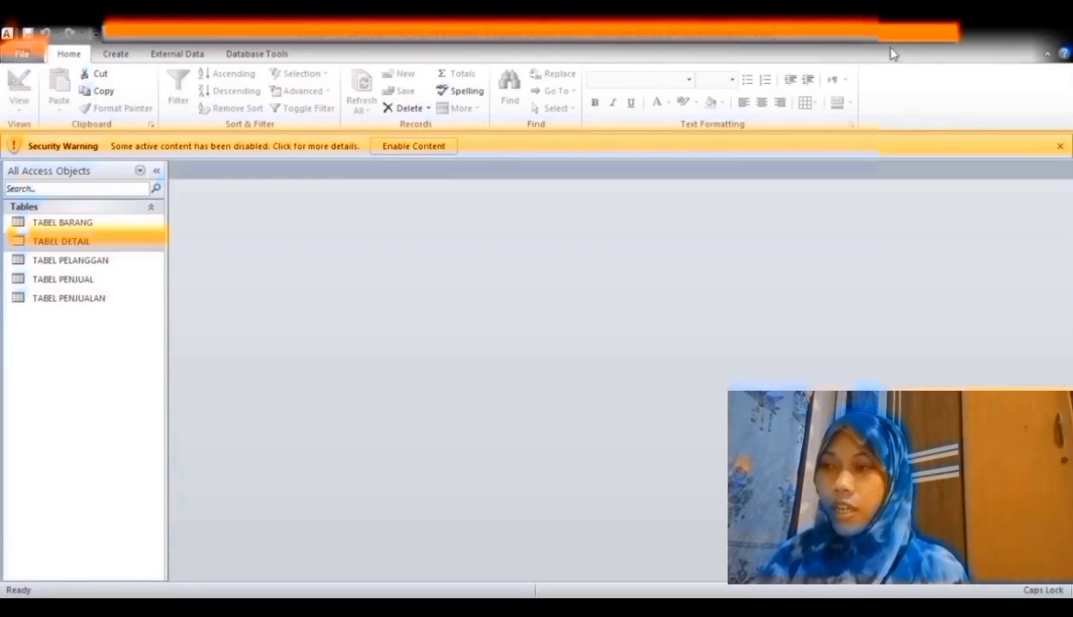
- Add all five tables to the Relationships window and spread them apart
left_click(274, 55)
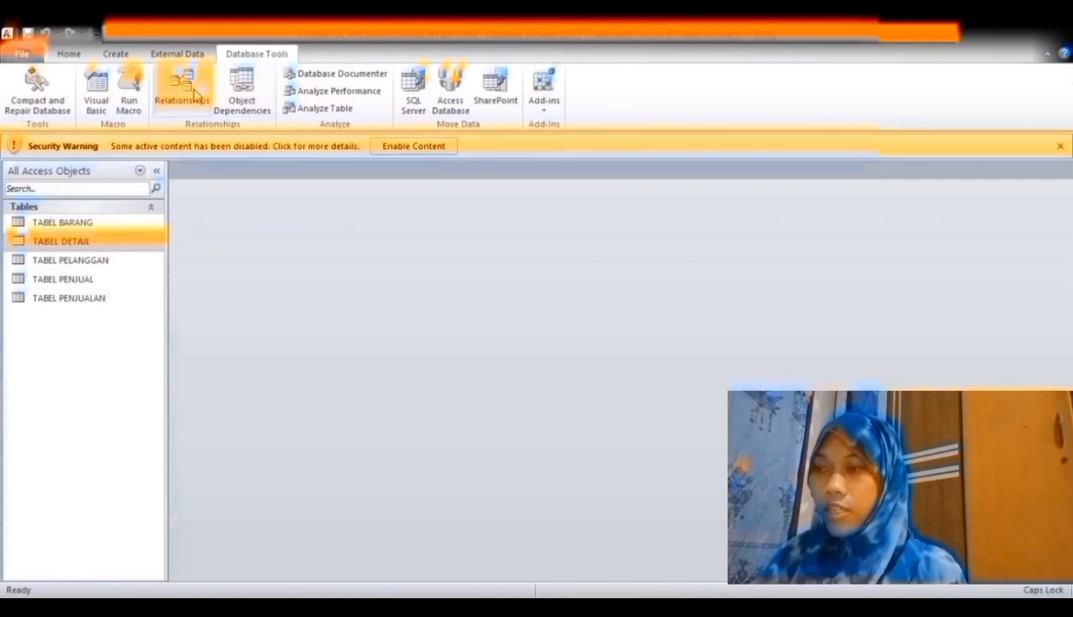
left_click(190, 92)
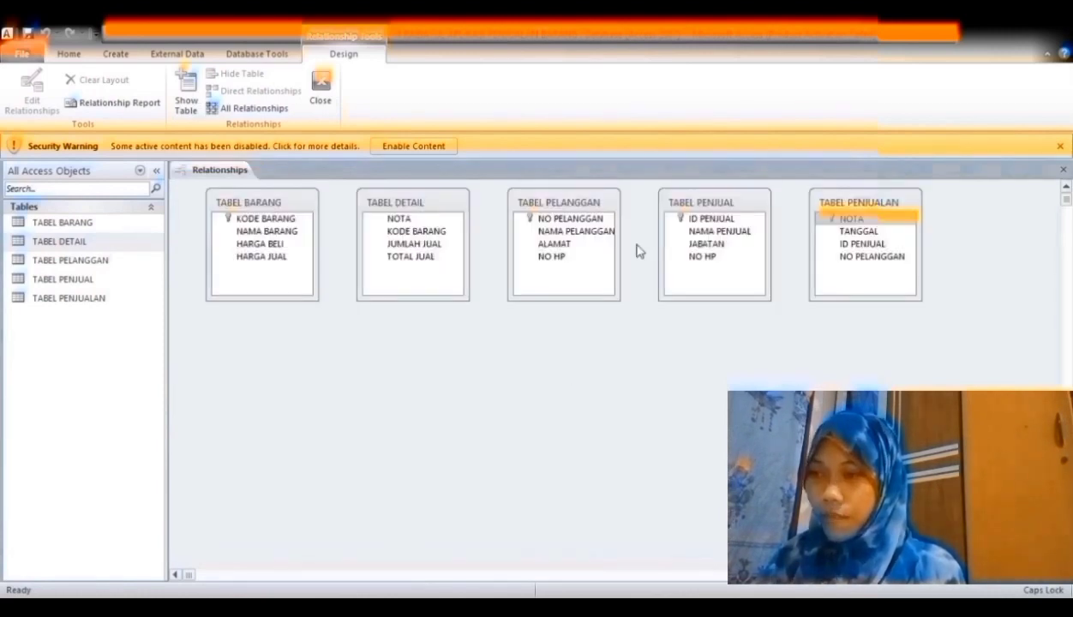
left_click(633, 367)
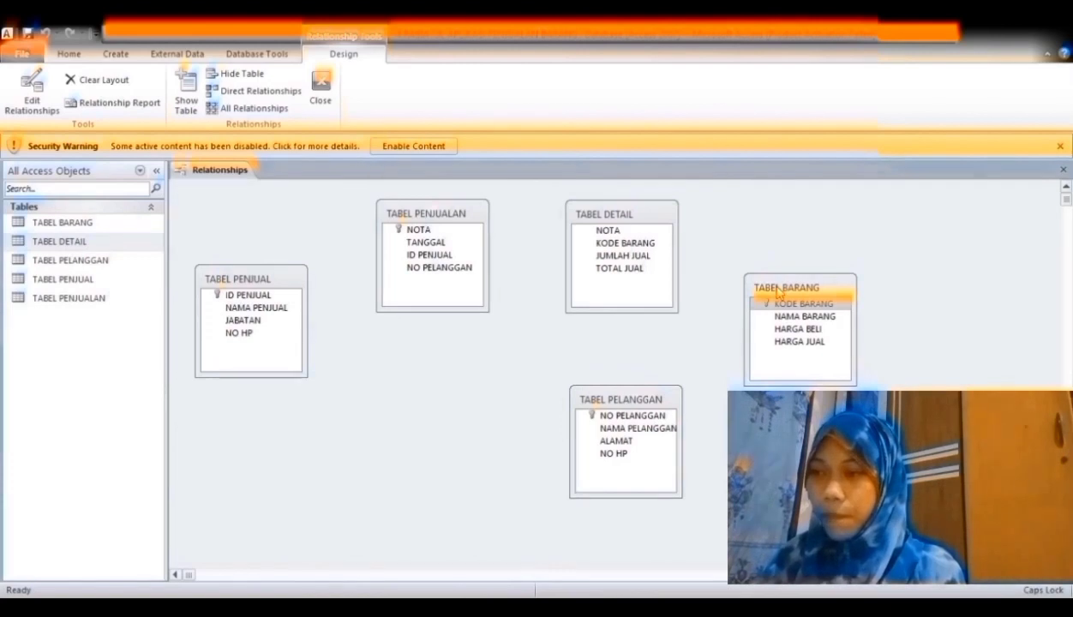
left_click(281, 297)
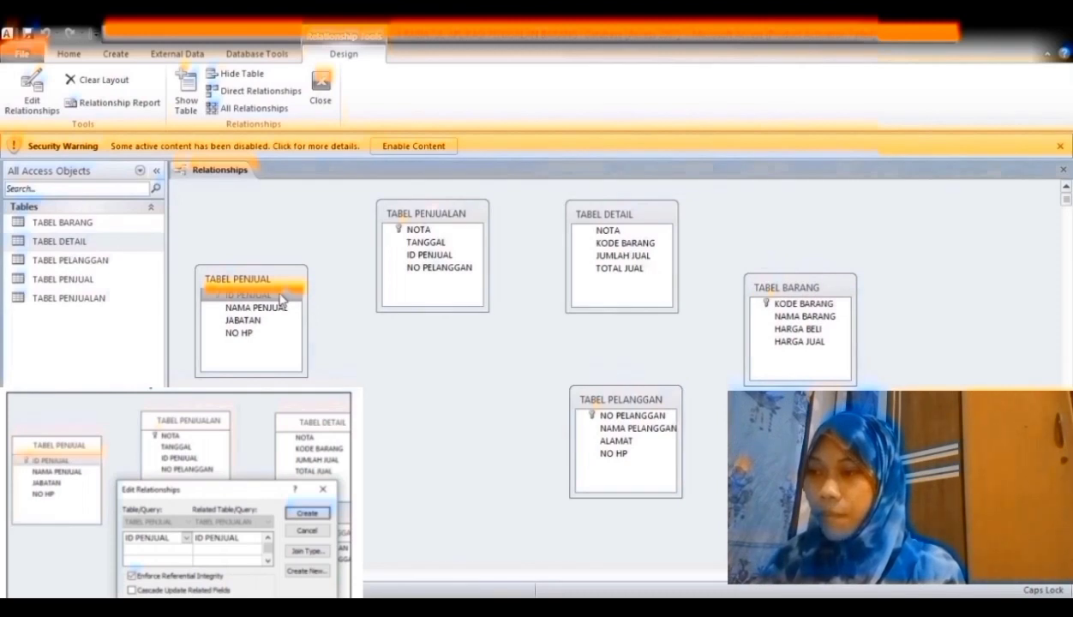
- Link tables via ID PENJUAL, NOTA, KODE BARANG and NO PELANGGAN, then close Relationships
left_click_drag(281, 296, 428, 259)
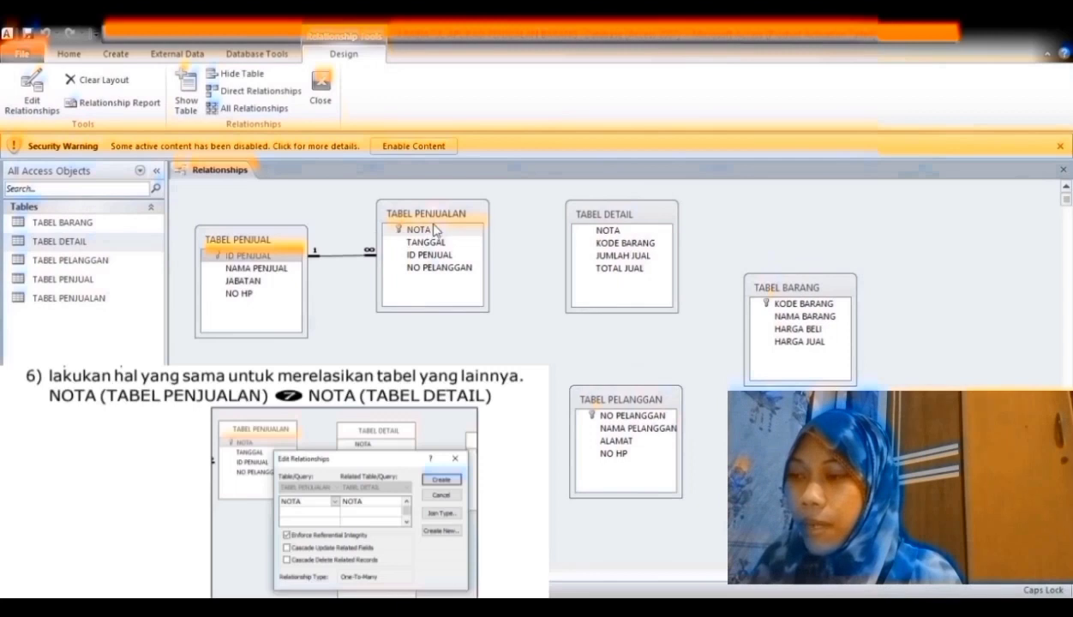
left_click_drag(419, 230, 609, 238)
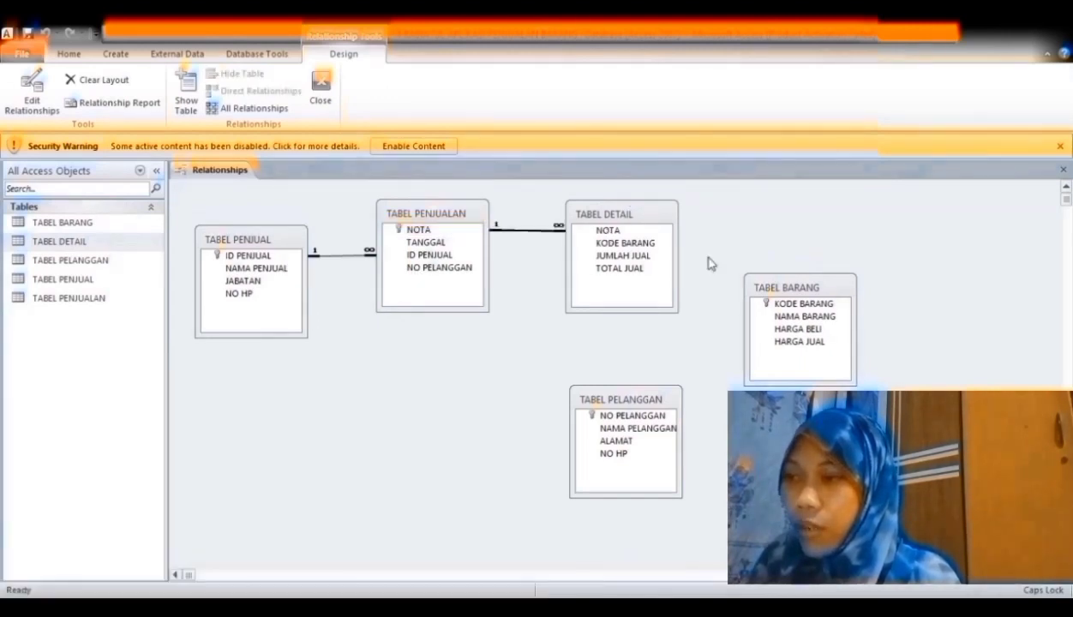
left_click(782, 305)
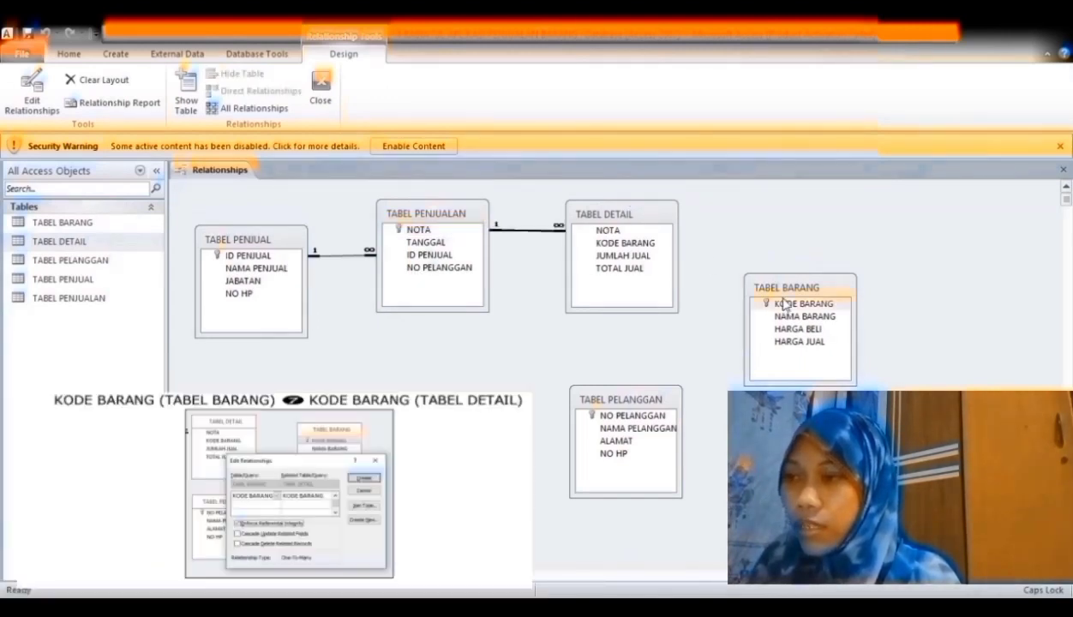
left_click_drag(780, 306, 660, 247)
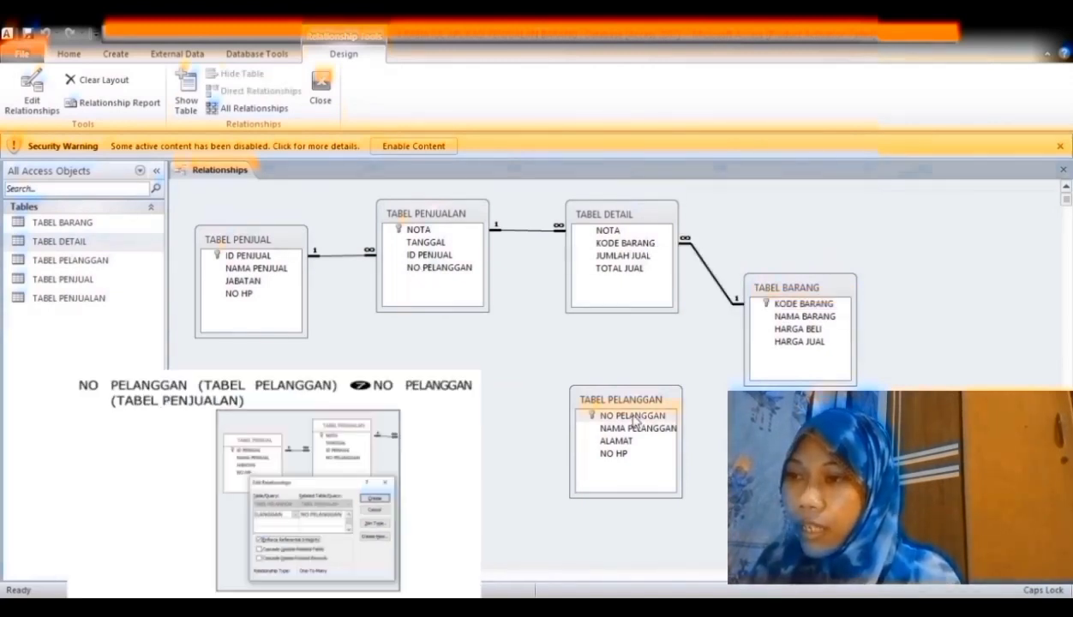
left_click_drag(634, 418, 419, 268)
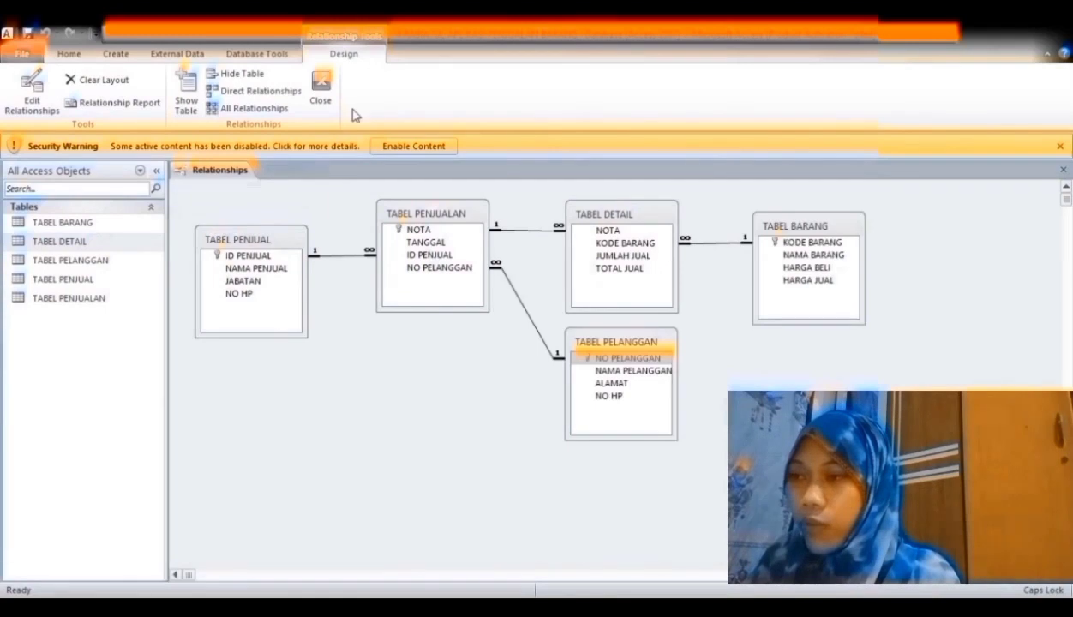
left_click(321, 96)
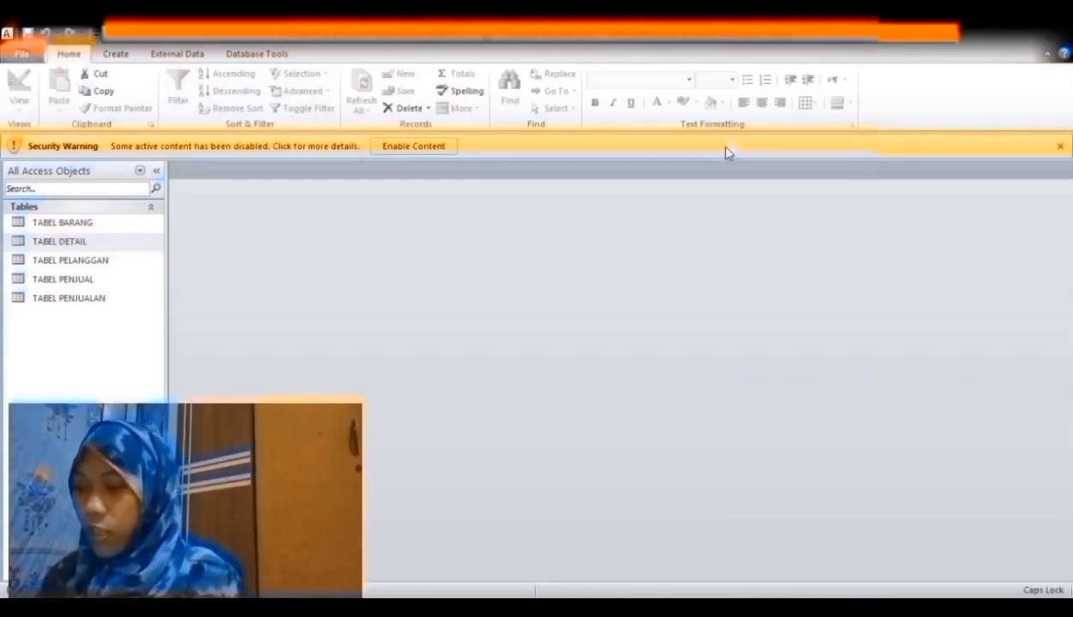
- Build the columnar FORM INPUT BARANG from all TABEL BARANG fields with the Form Wizard
left_click(135, 222)
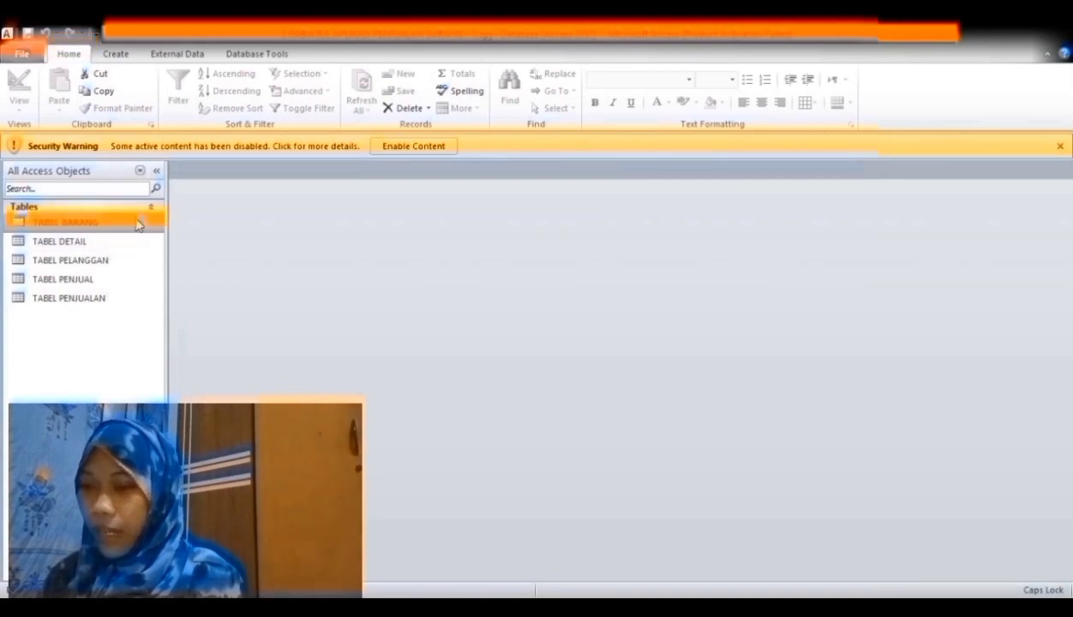
left_click(120, 55)
left_click(383, 75)
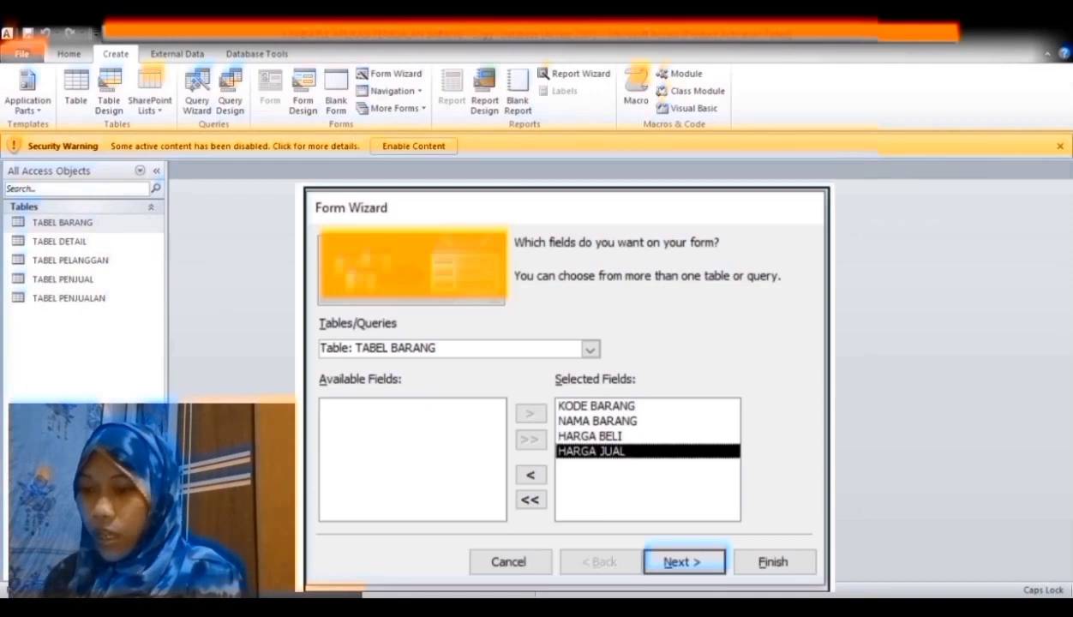
key("Return")
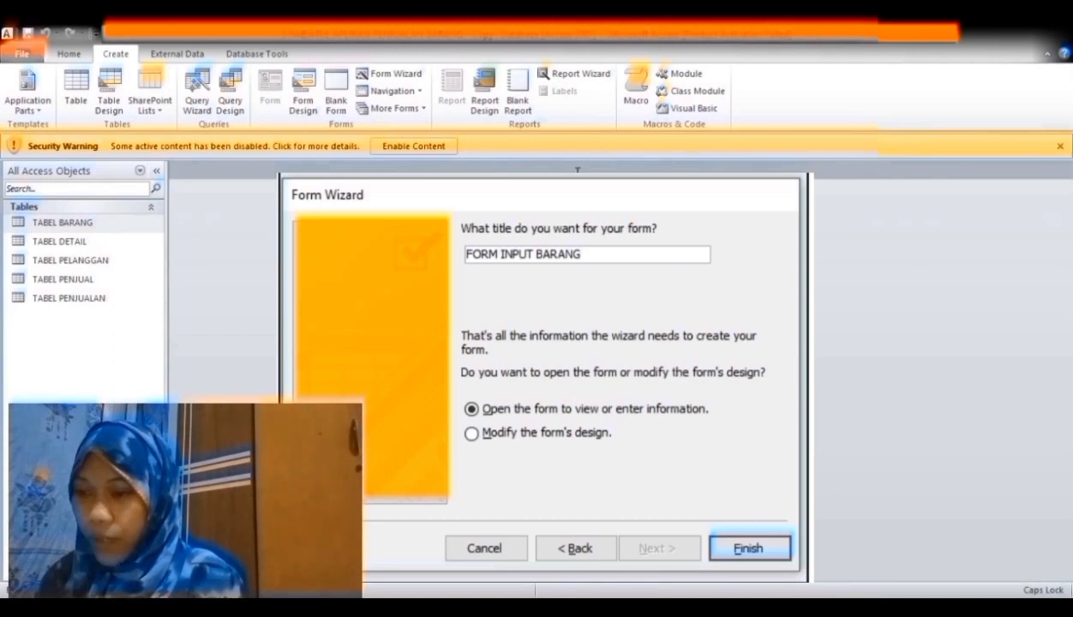
key("Return")
type("B")
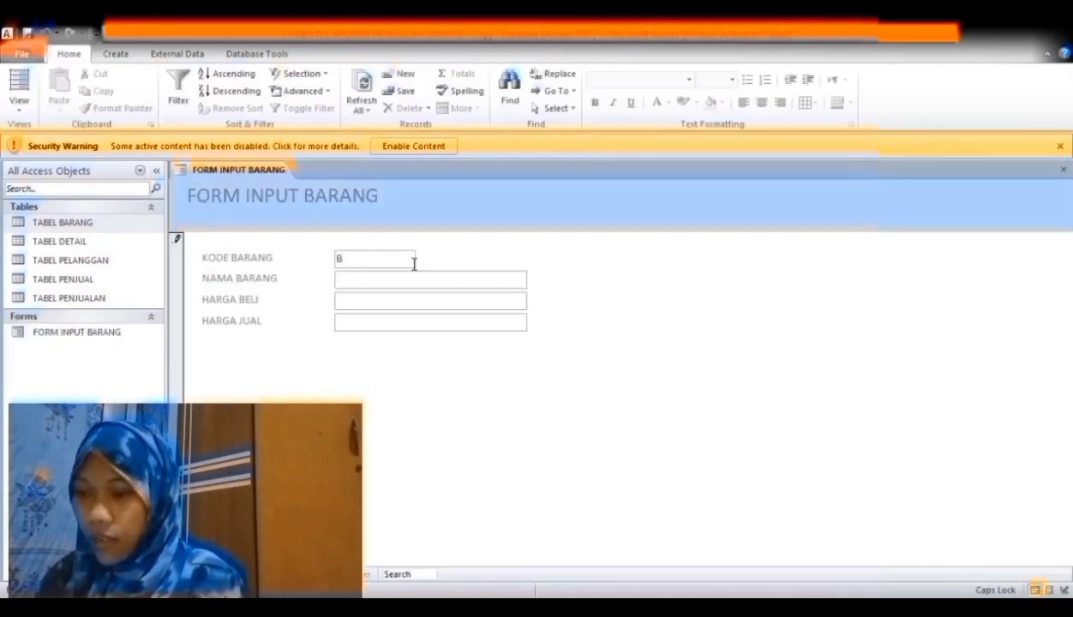
type("001")
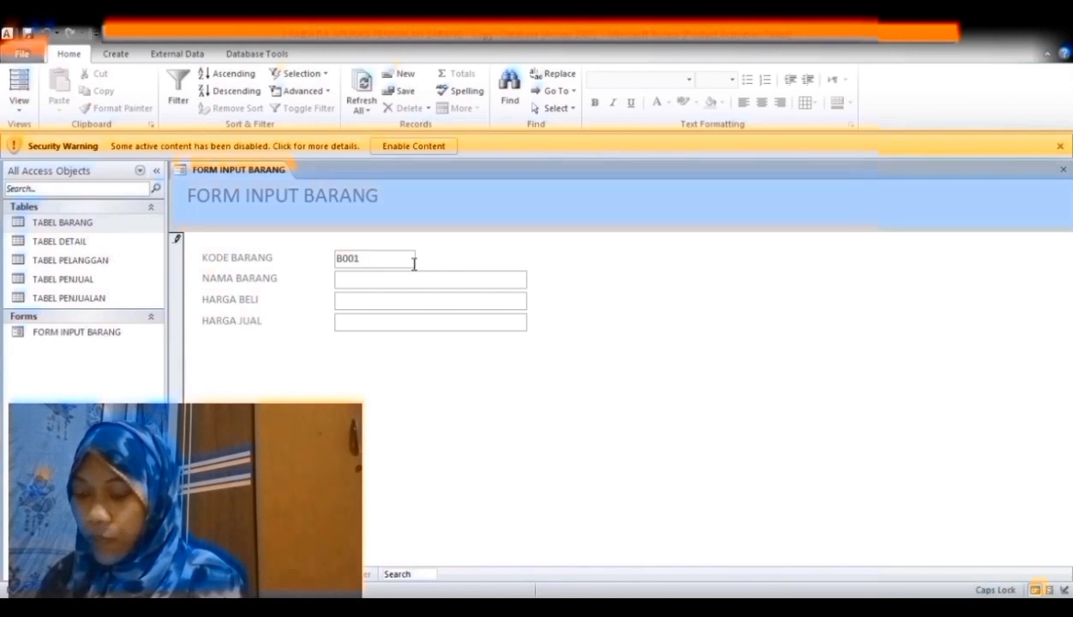
- Enter goods record B001 BUKU with buying price 3.000 and save it
left_click(413, 287)
type("BUKU")
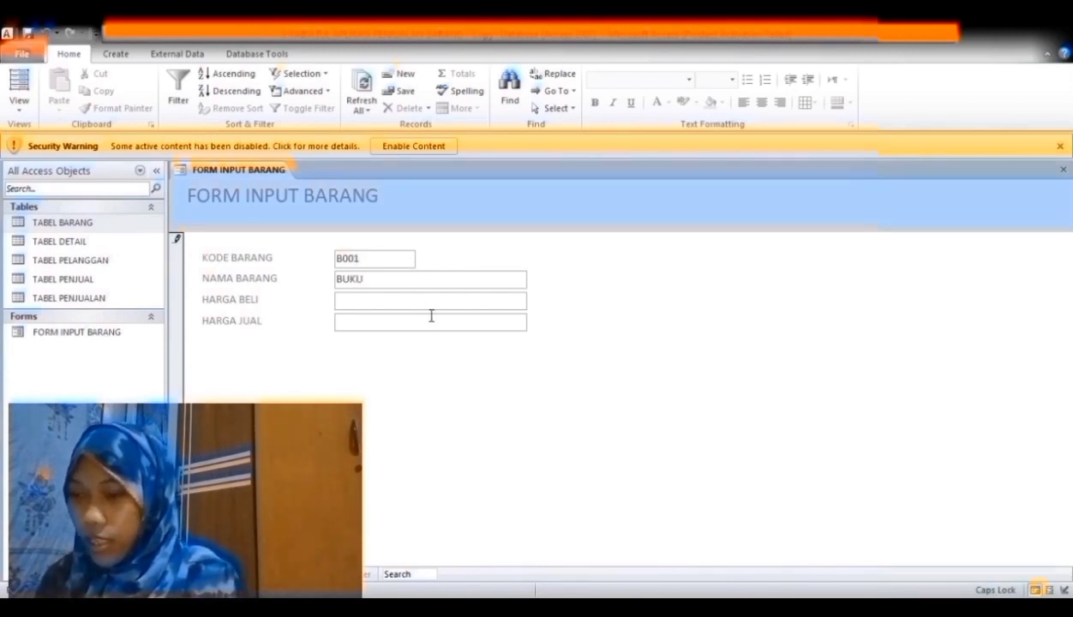
key("Tab")
type("3.000")
key("Tab")
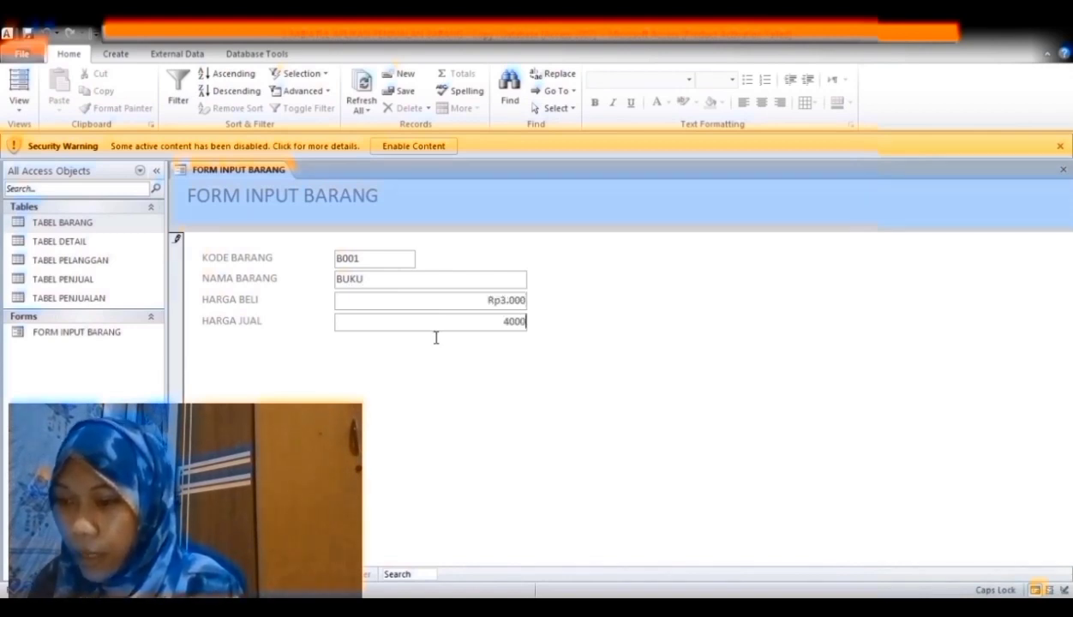
key("Tab")
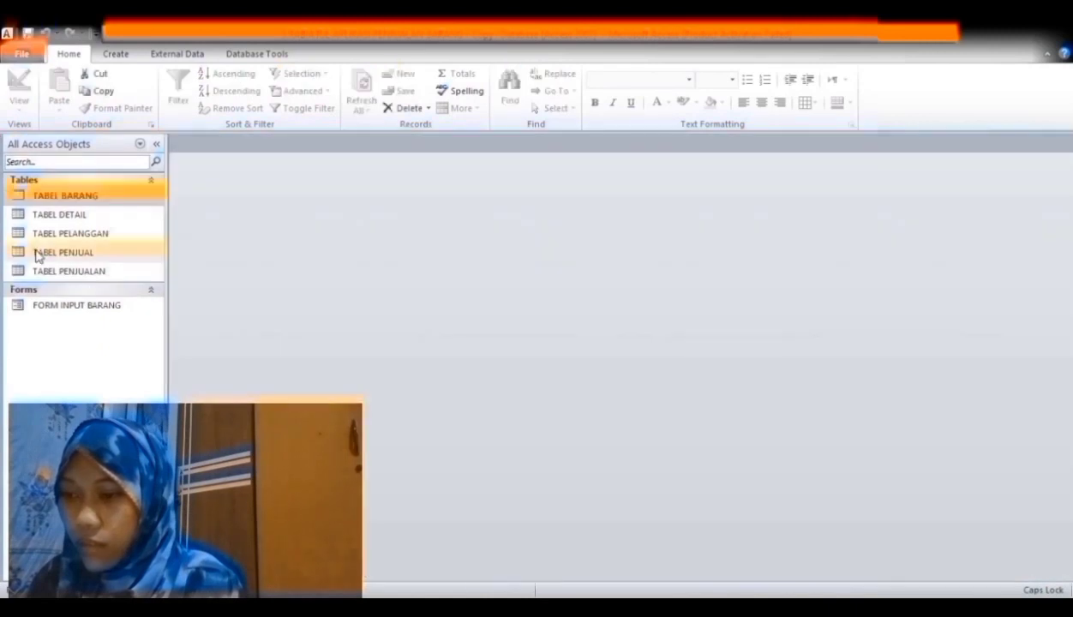
left_click(37, 254)
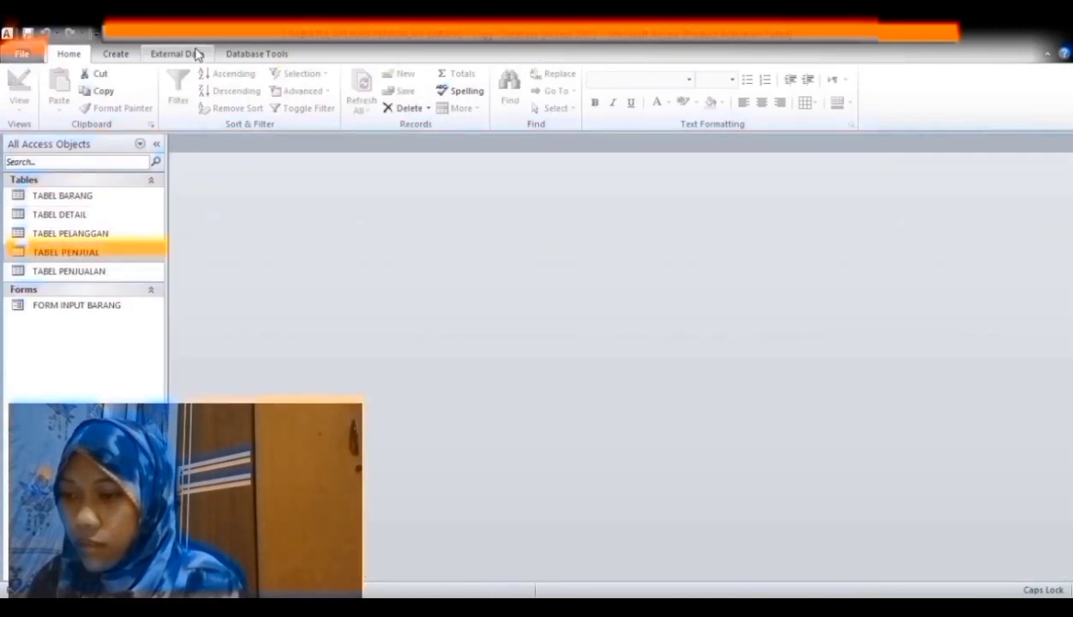
- Create FORM INPUT PENJUAL from TABEL PENJUAL and enter the first seller ID
left_click(119, 51)
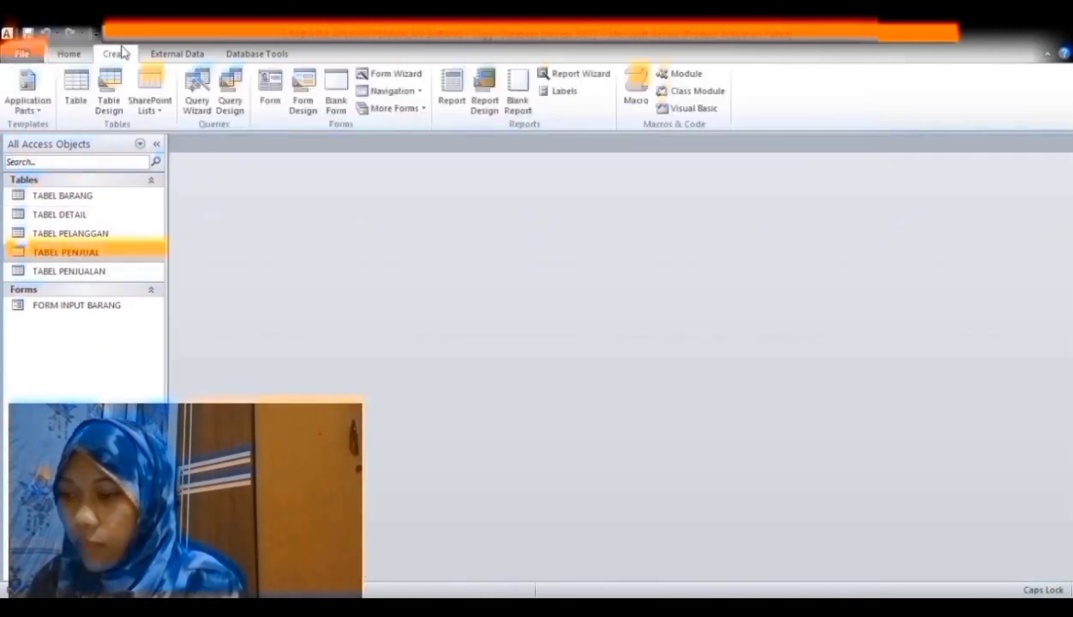
left_click(406, 74)
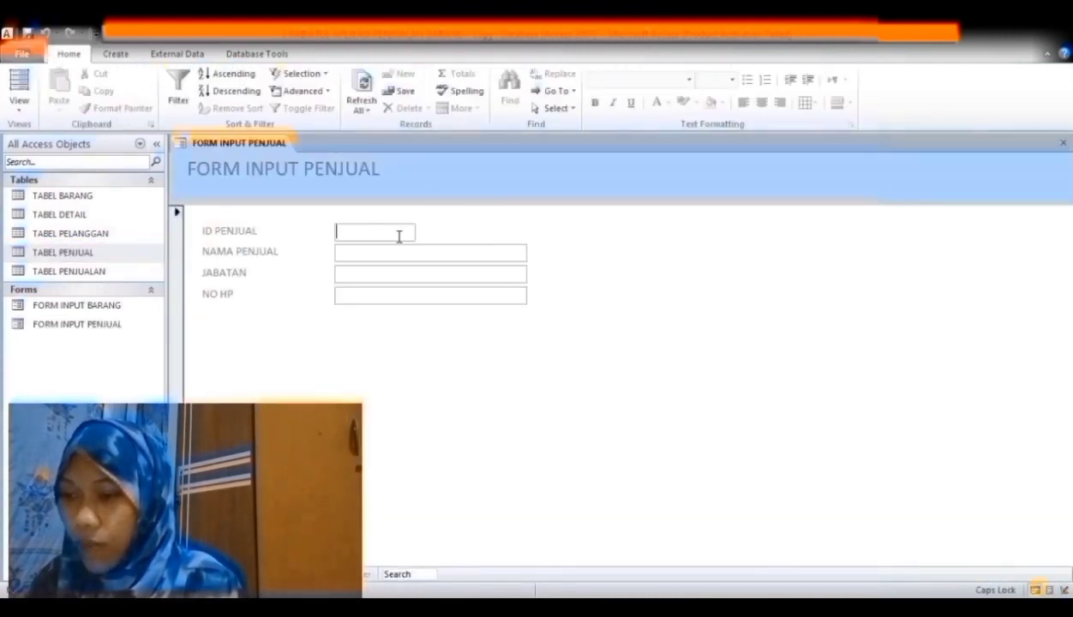
type("ID00")
key("BackSpace")
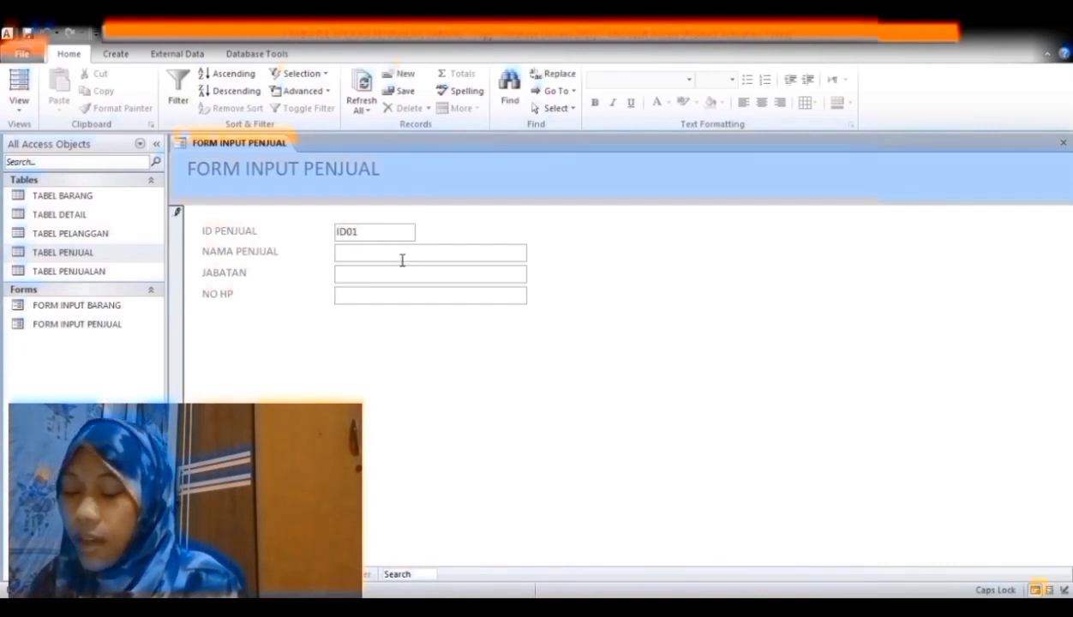
- Fill in the seller's name, position ADMIN and phone number, then close the form
left_click(402, 260)
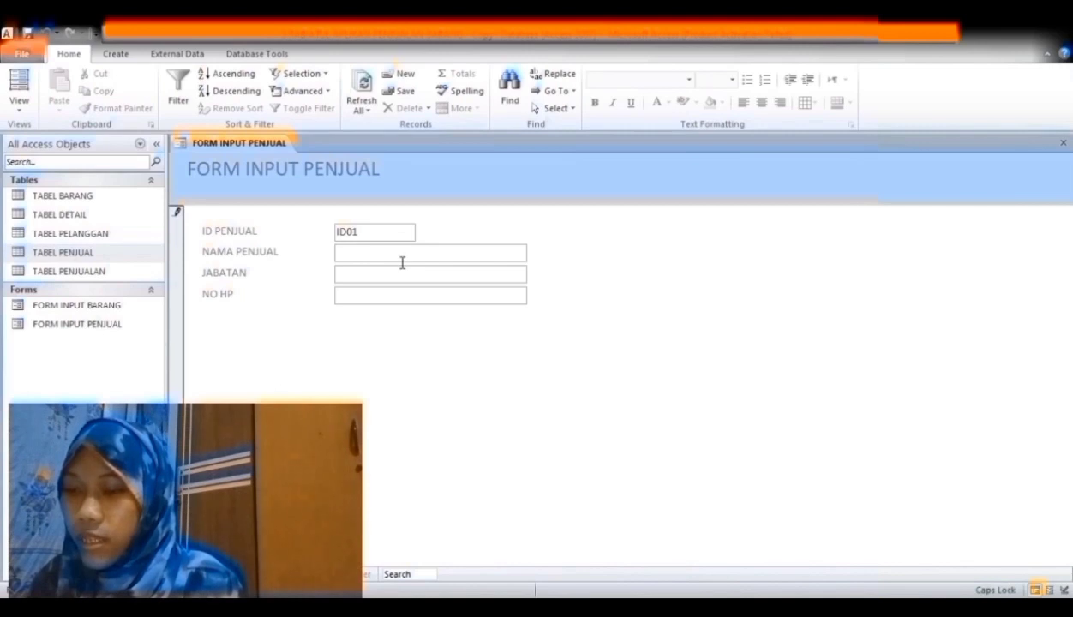
type("LUTFI")
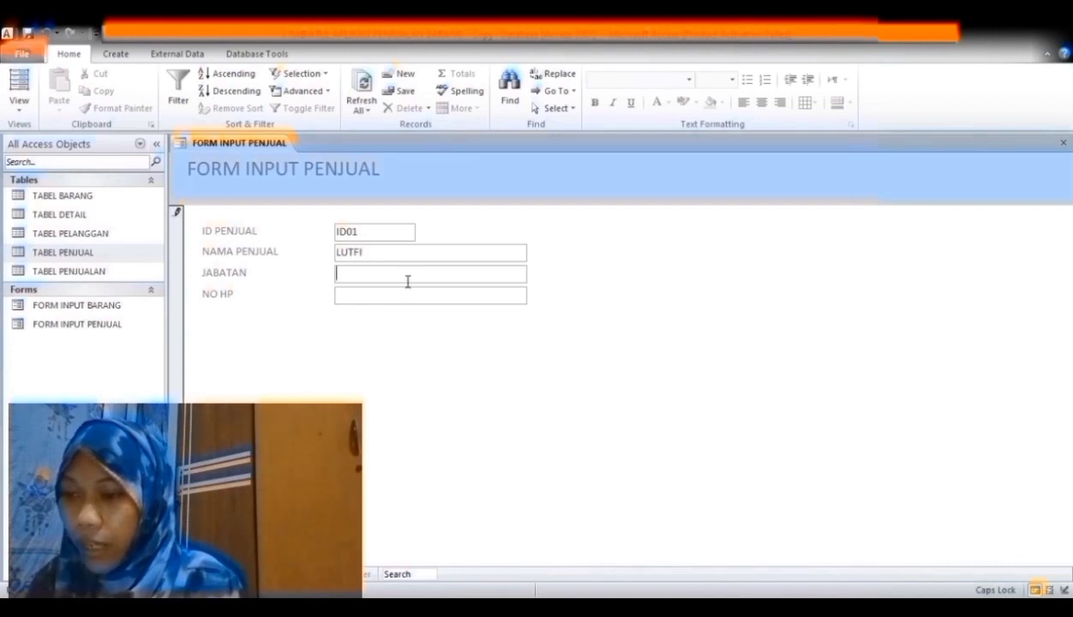
type("AD")
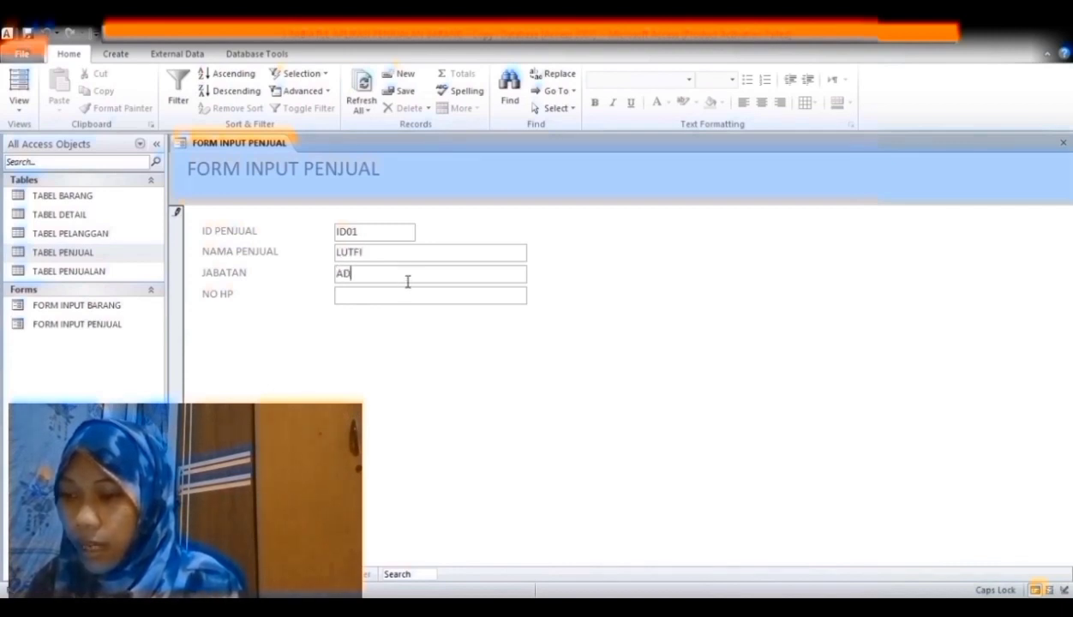
type("MIN")
left_click(408, 302)
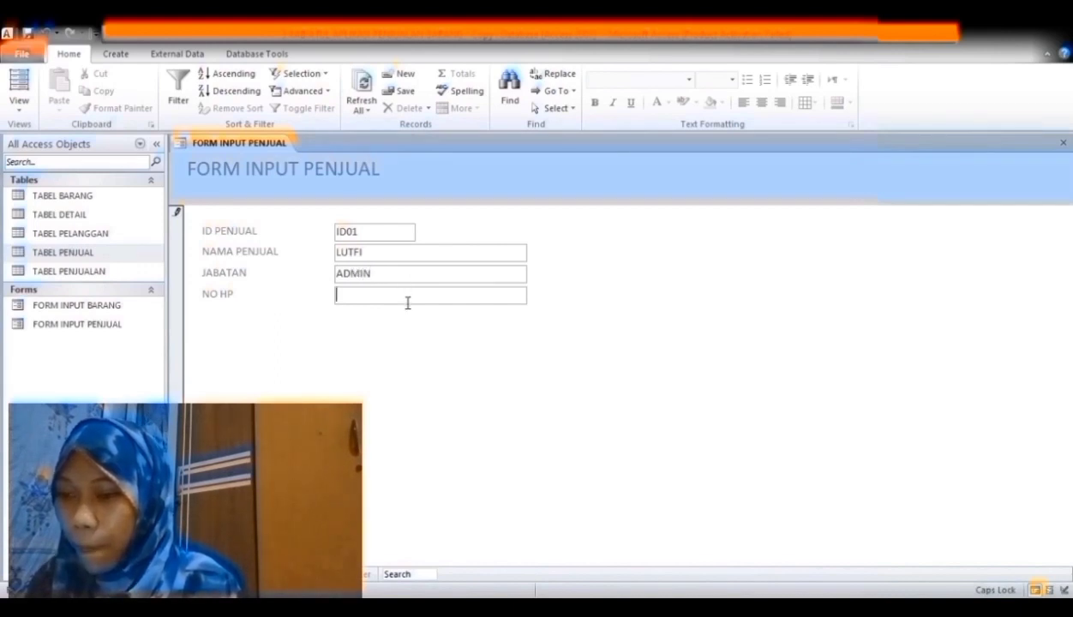
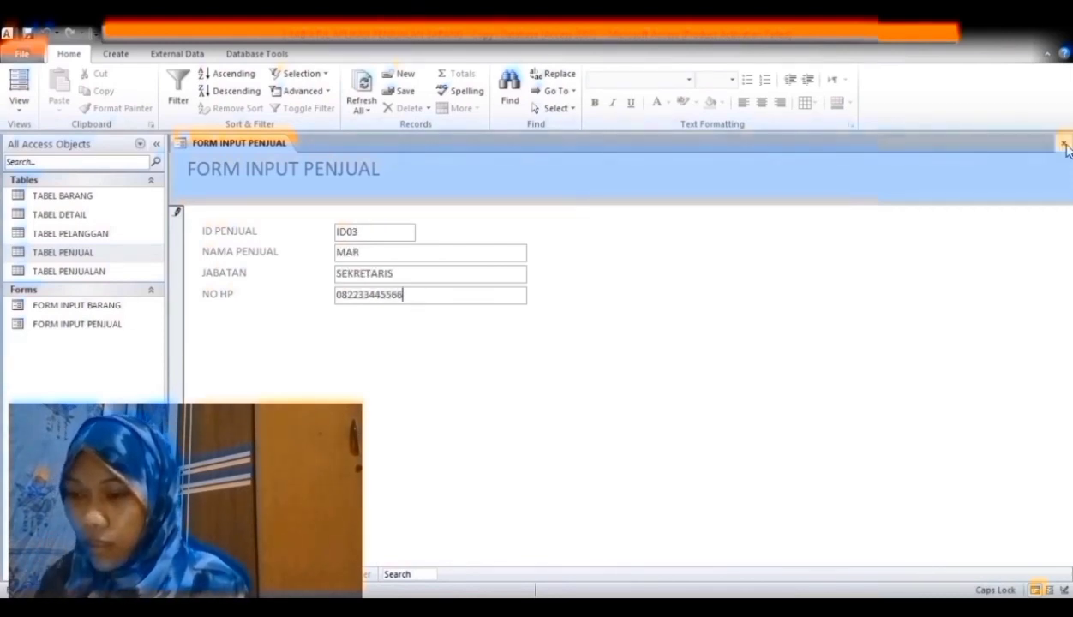
left_click(1063, 143)
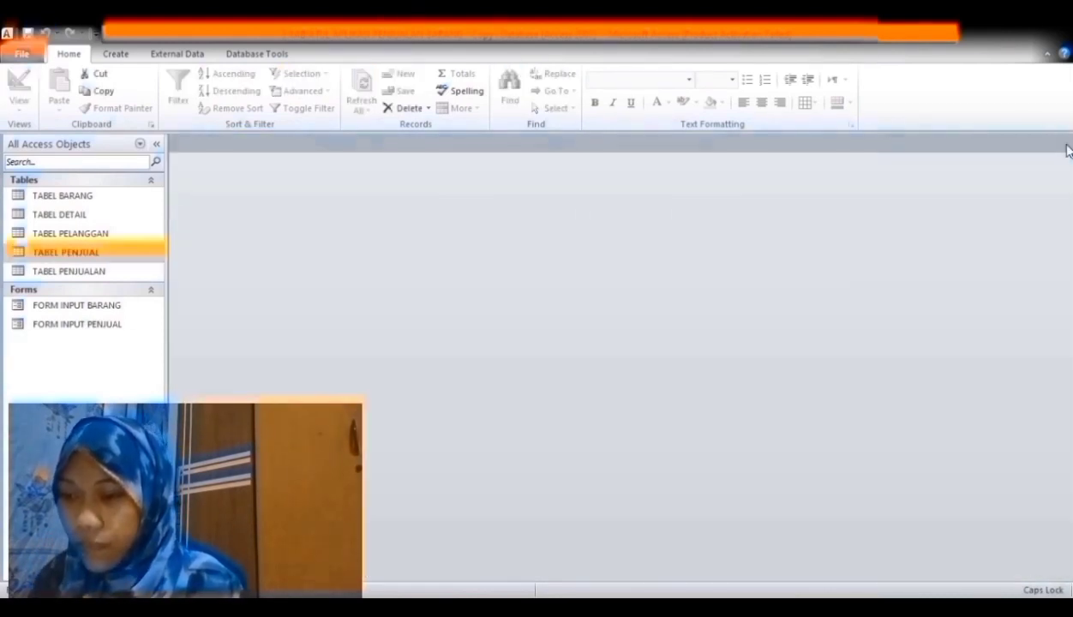
- Create the customer input form from TABEL PELANGGAN and enter the first customer's number and name
left_click(124, 54)
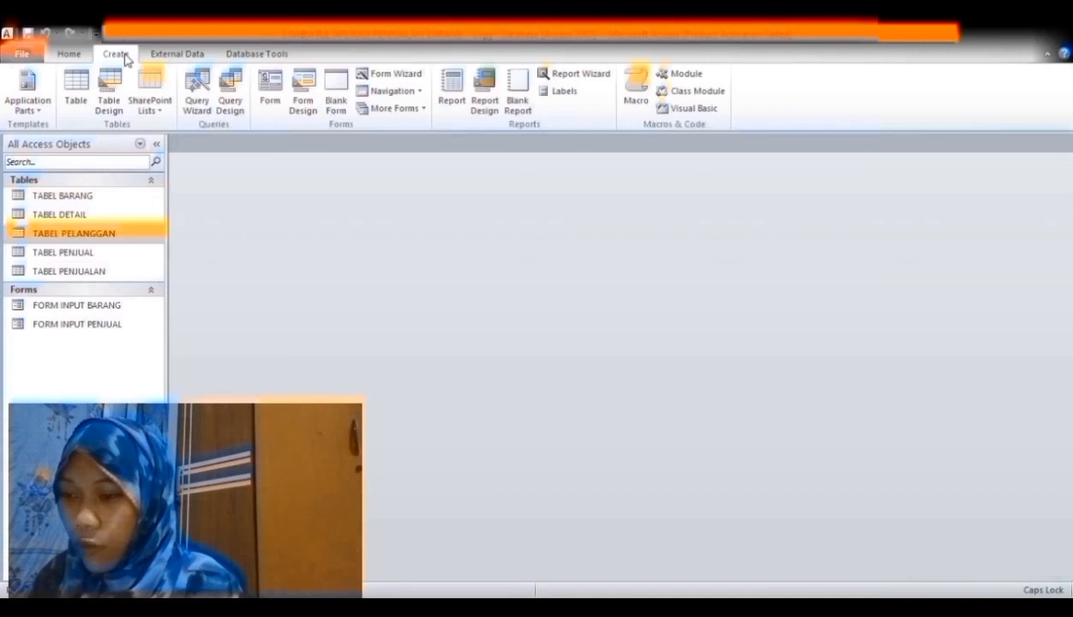
left_click(377, 75)
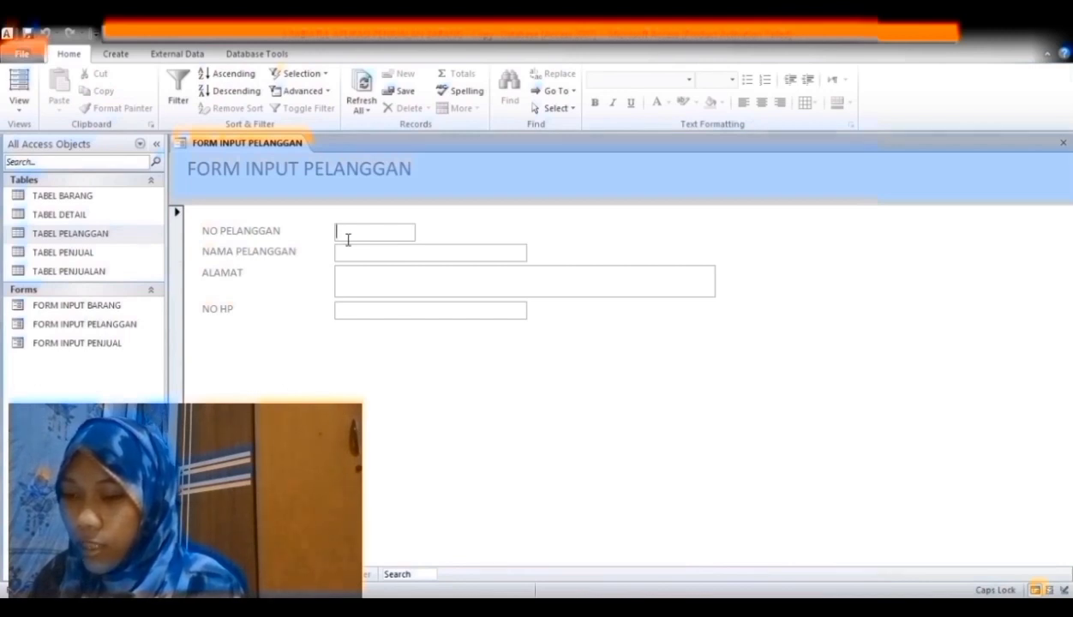
type("P0001")
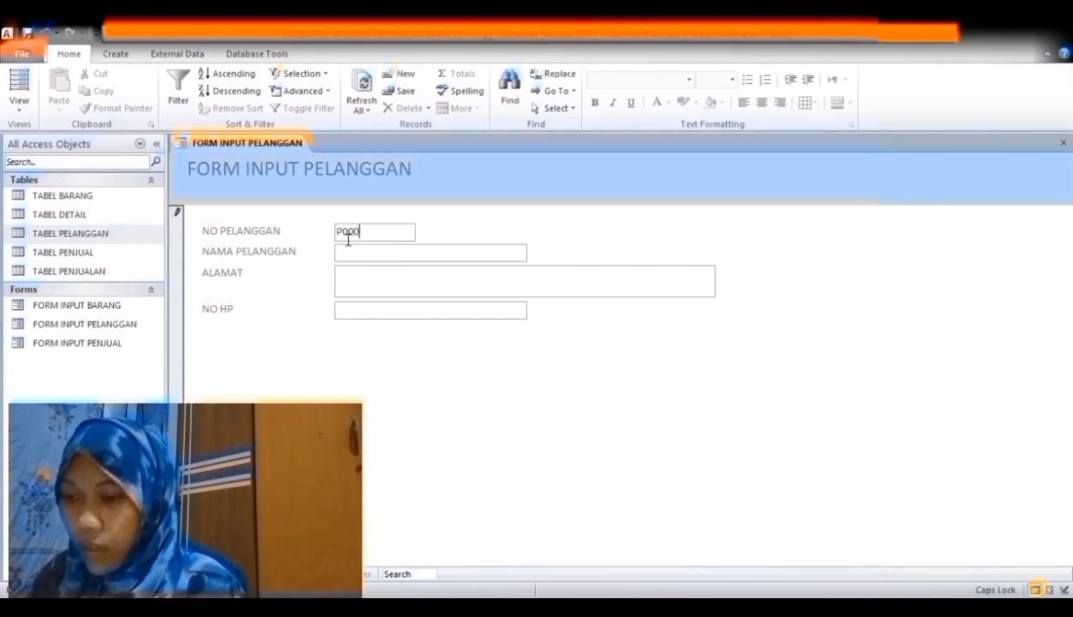
left_click(371, 258)
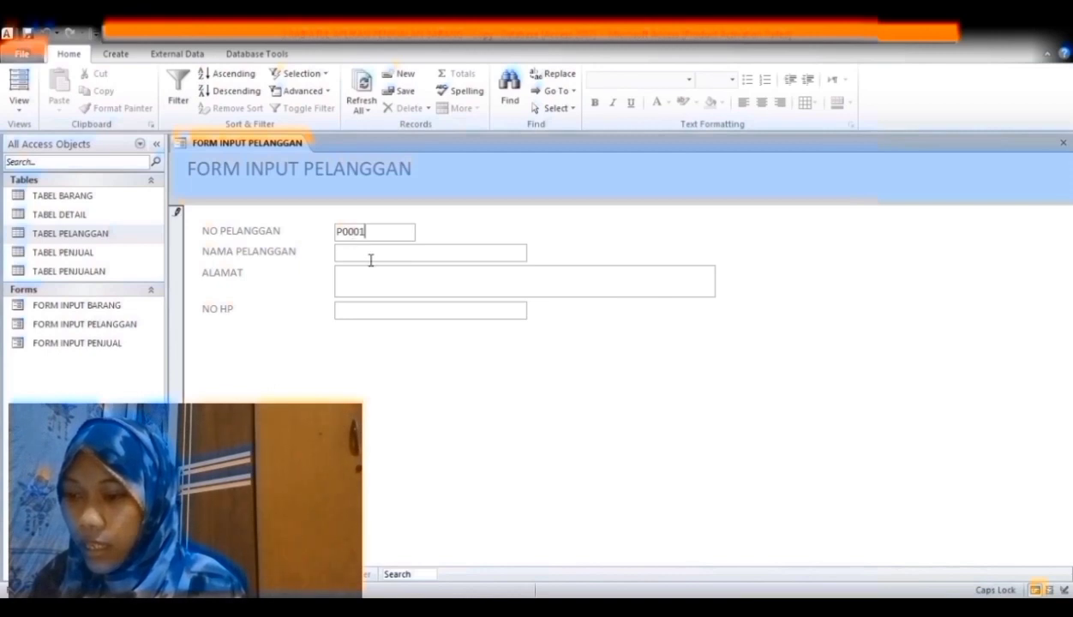
type("RABI")
- Fill in the customer's city and phone number, save the record, and close the form
left_click(380, 292)
type("SAMARINDA")
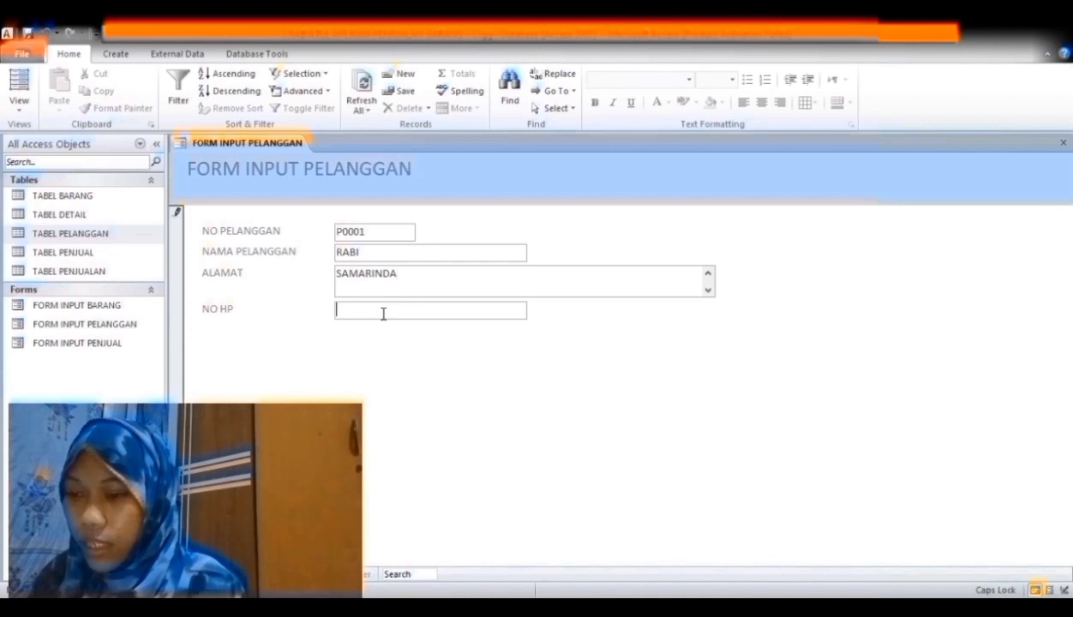
left_click(383, 314)
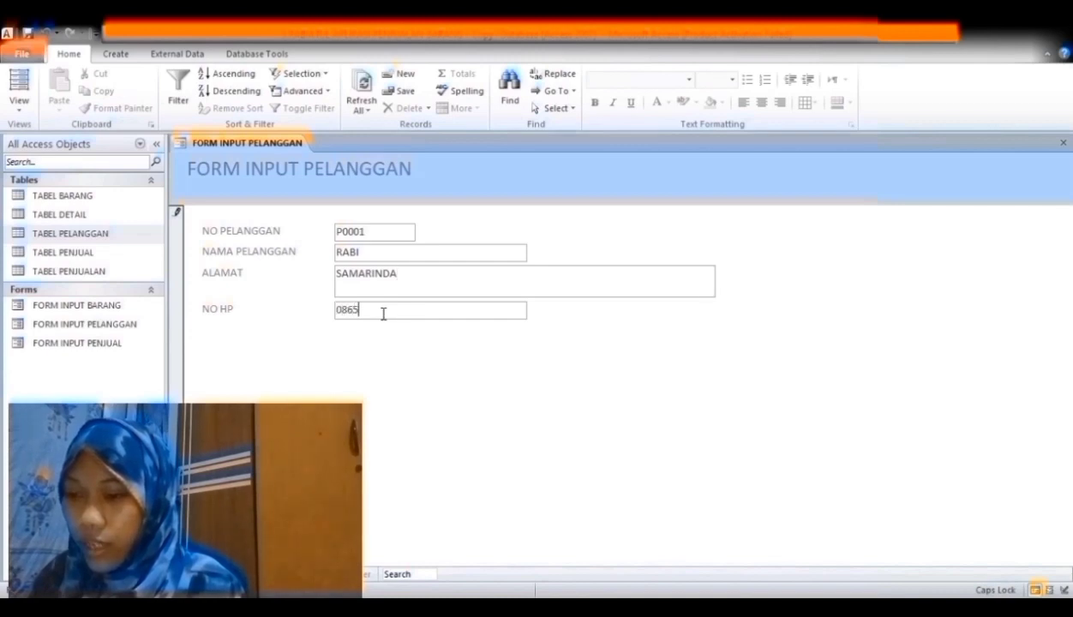
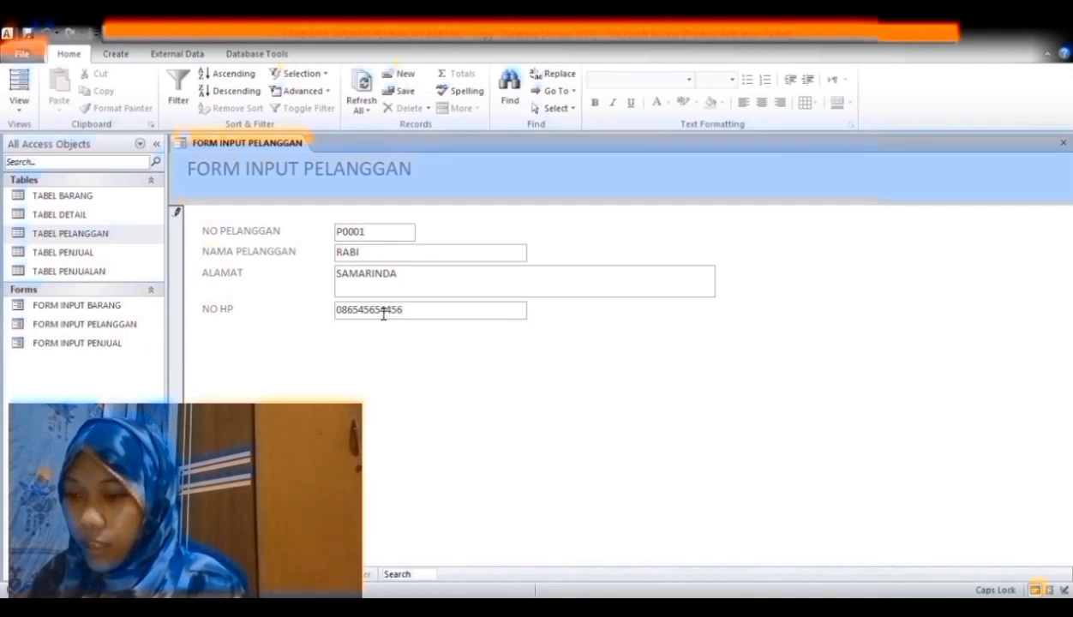
key("Tab")
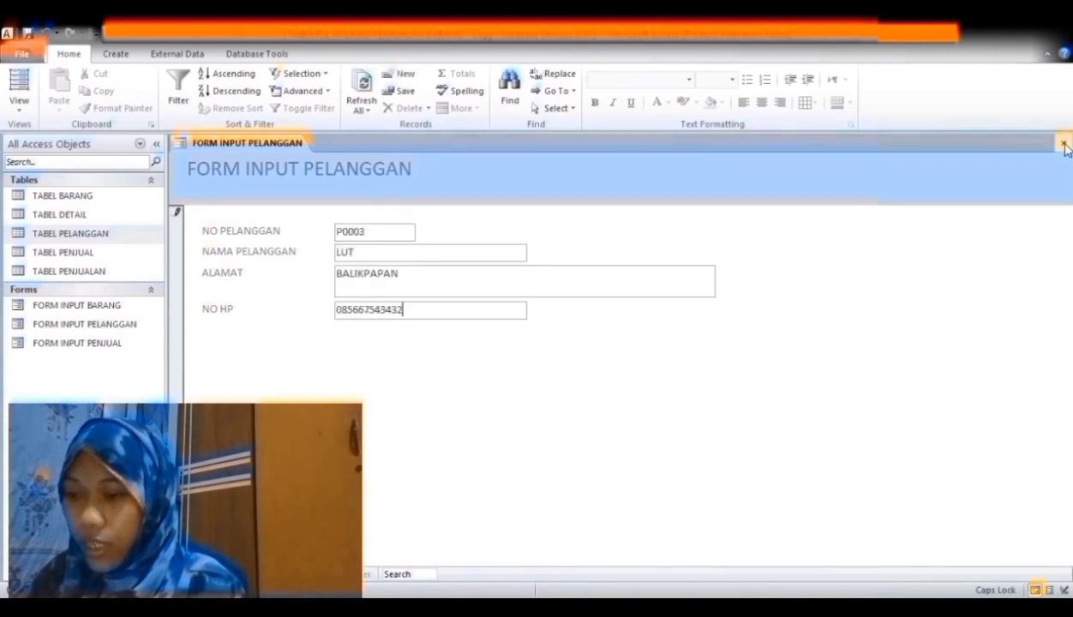
left_click(1063, 143)
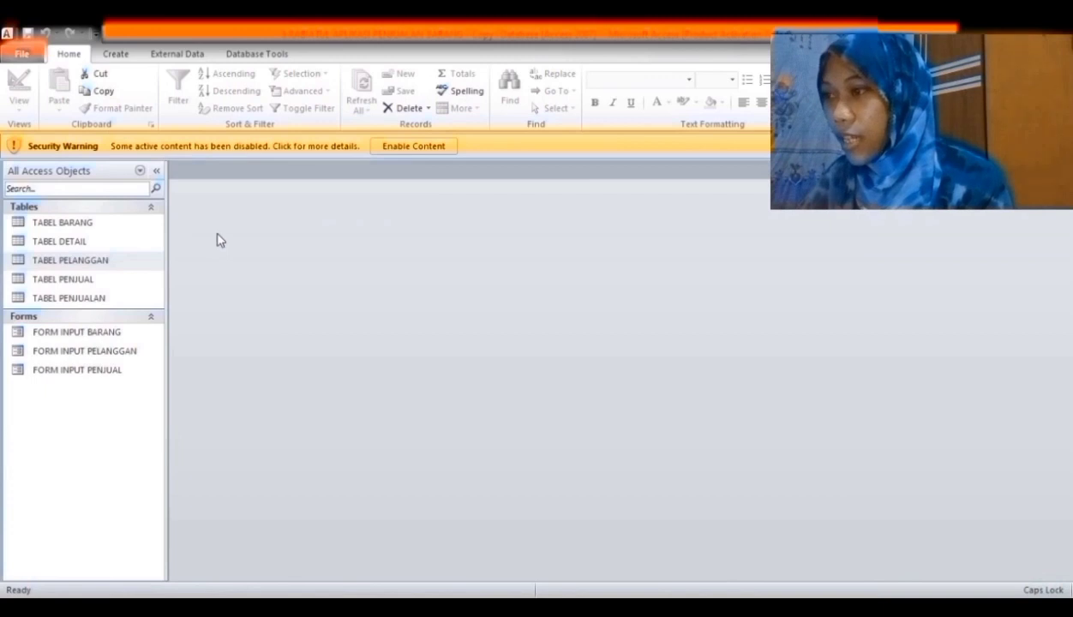
- Start a new query in design view and add all five sales tables from Show Table
left_click(119, 57)
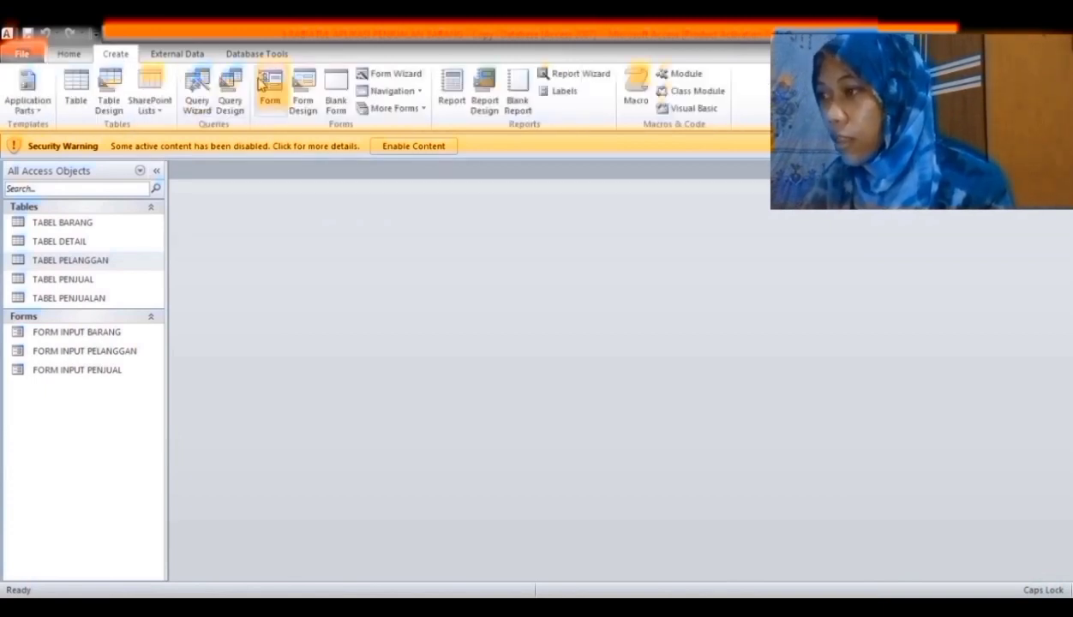
left_click(230, 104)
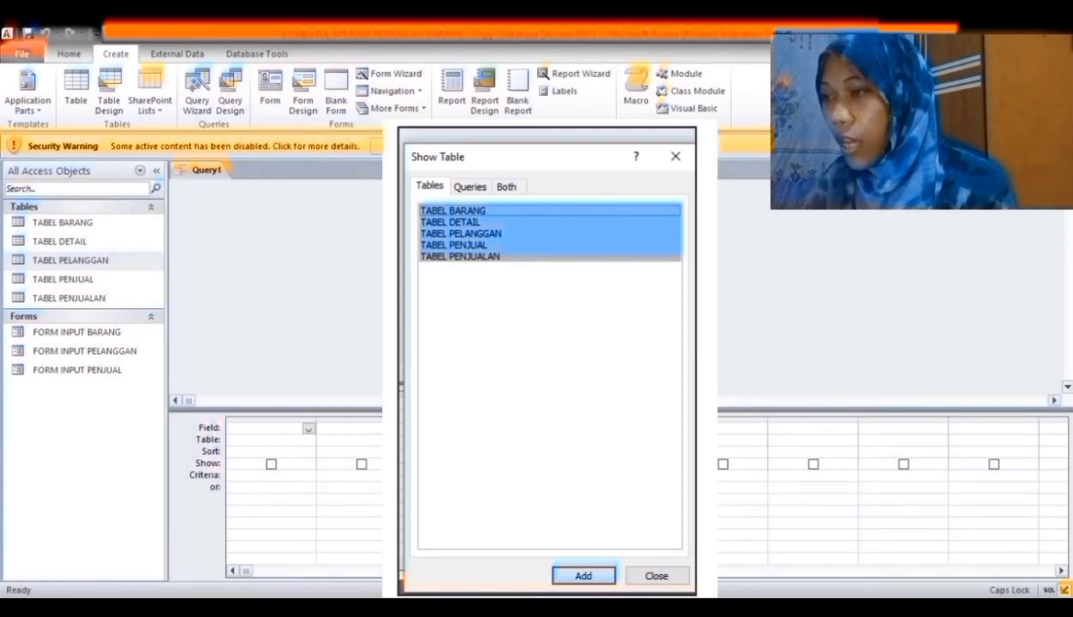
left_click(557, 578)
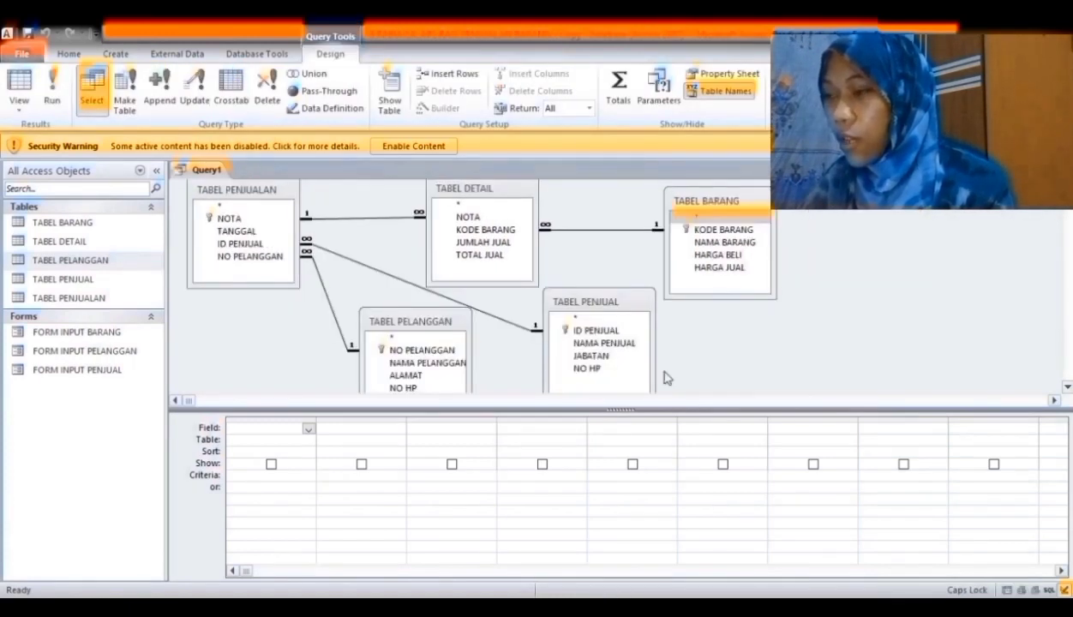
- Add NOTA, TANGGAL, ID PENJUAL, NAMA PENJUAL, NO PELANGGAN and NAMA PELANGGAN to the query grid
left_click(271, 221)
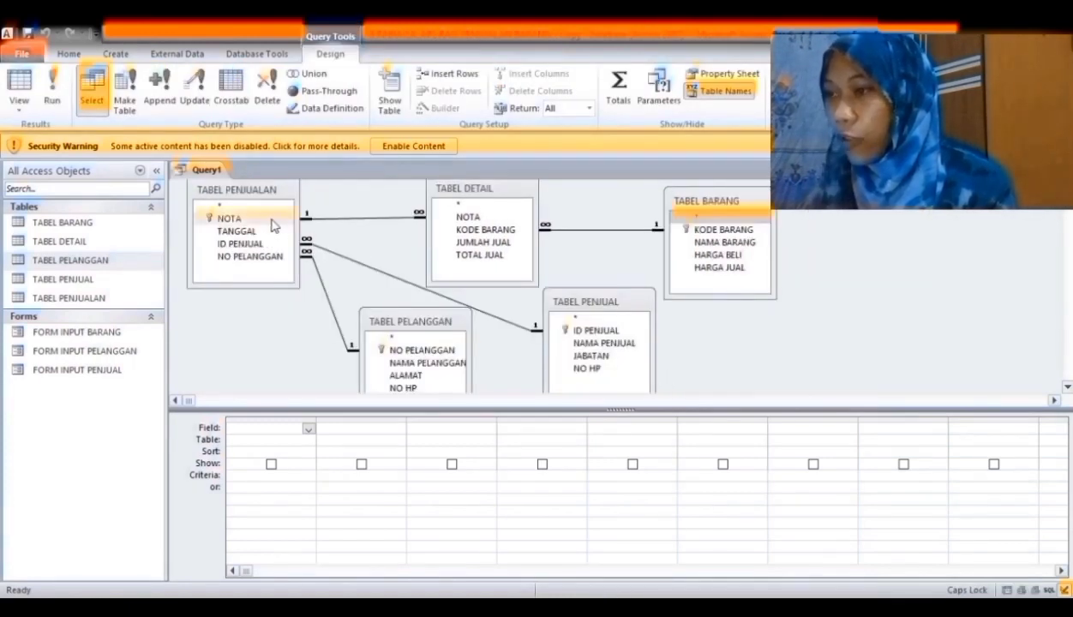
double_click(271, 222)
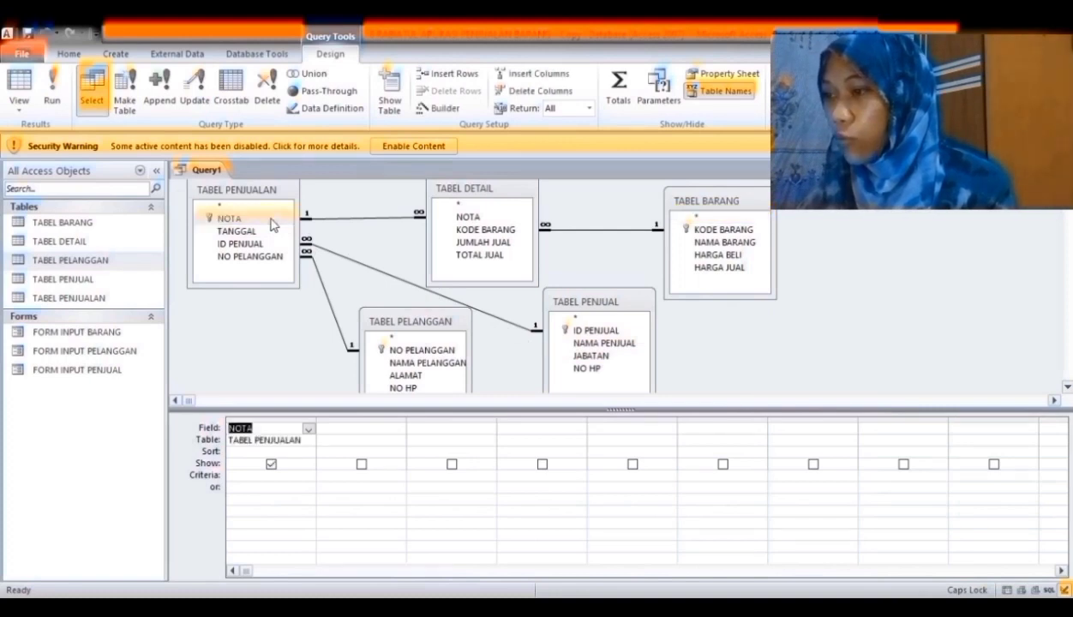
double_click(252, 233)
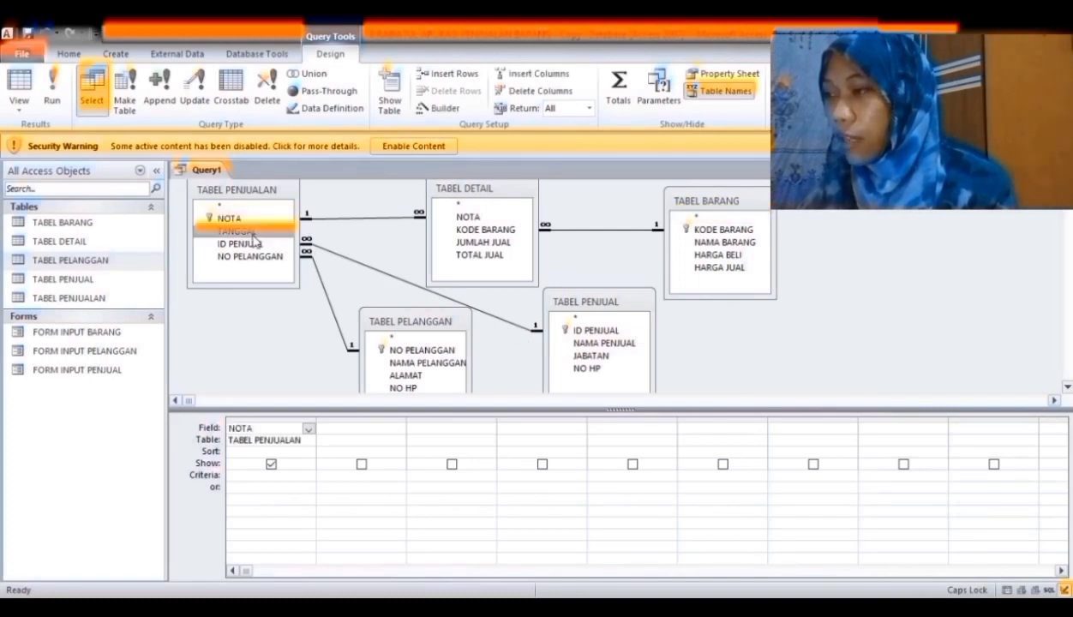
left_click(254, 242)
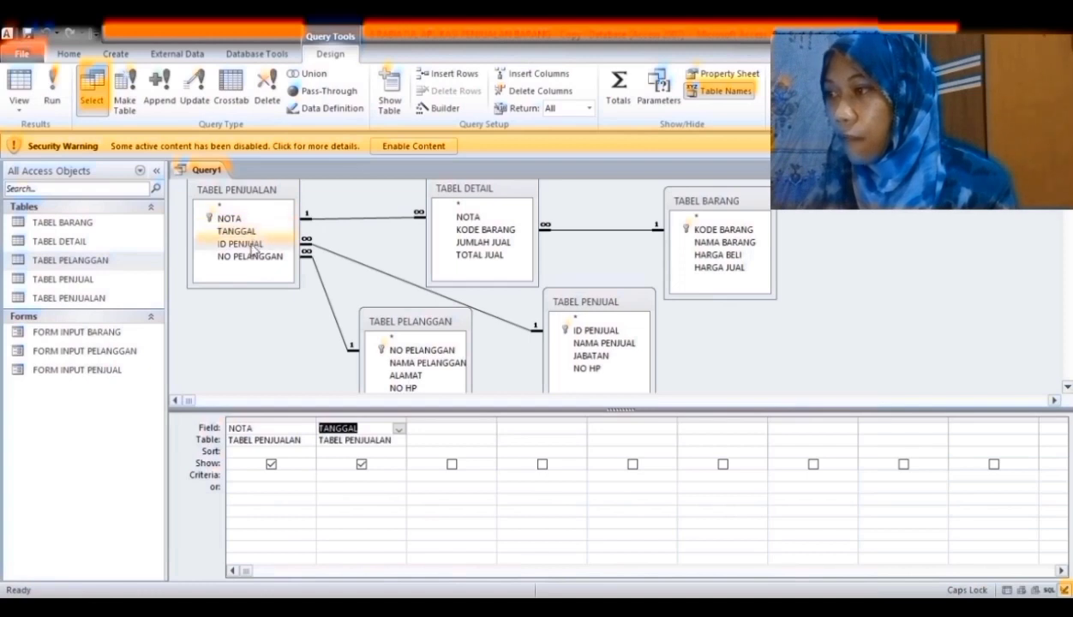
double_click(253, 244)
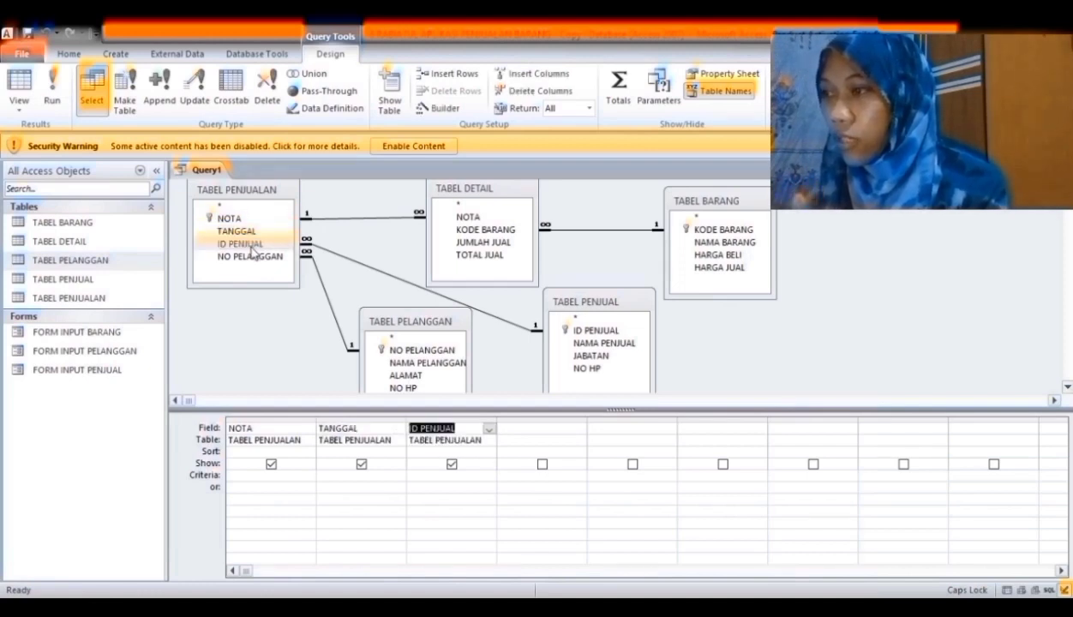
left_click(579, 331)
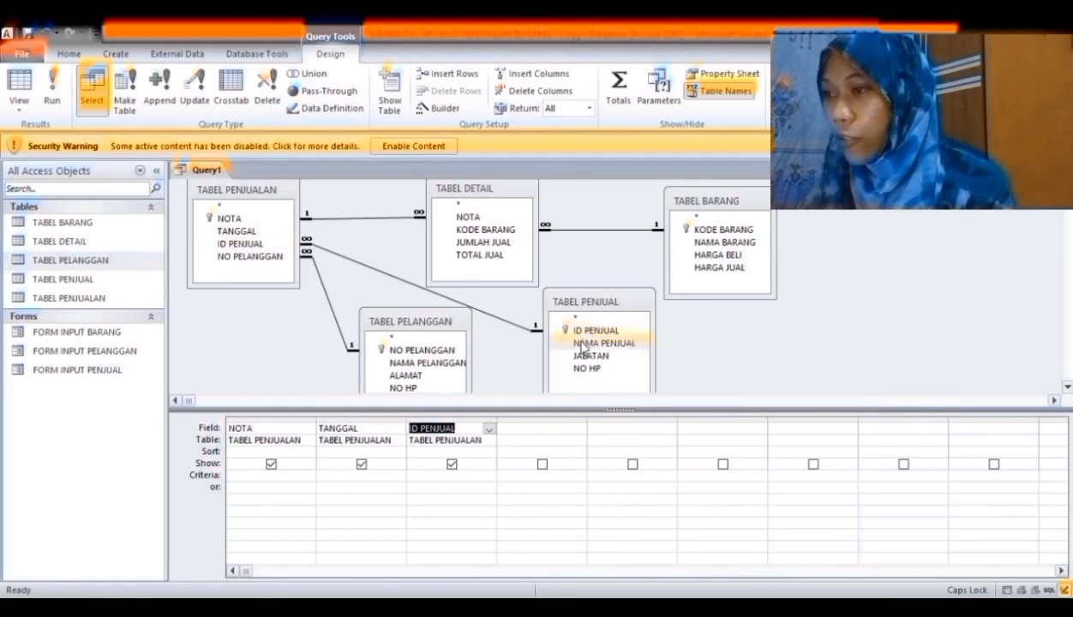
left_click(582, 343)
double_click(582, 344)
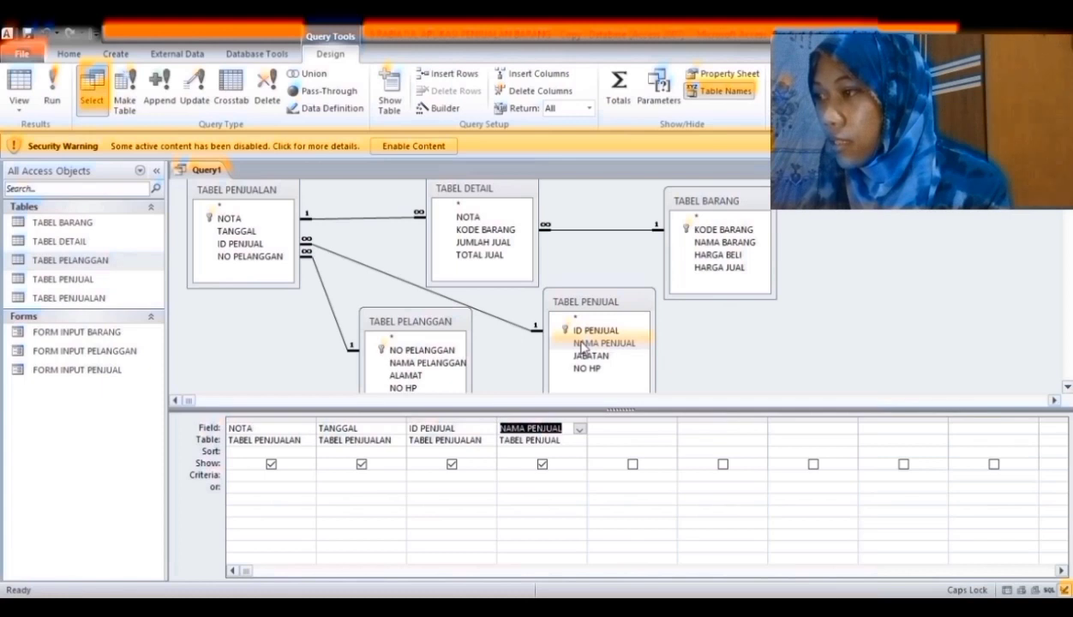
left_click(247, 265)
double_click(246, 265)
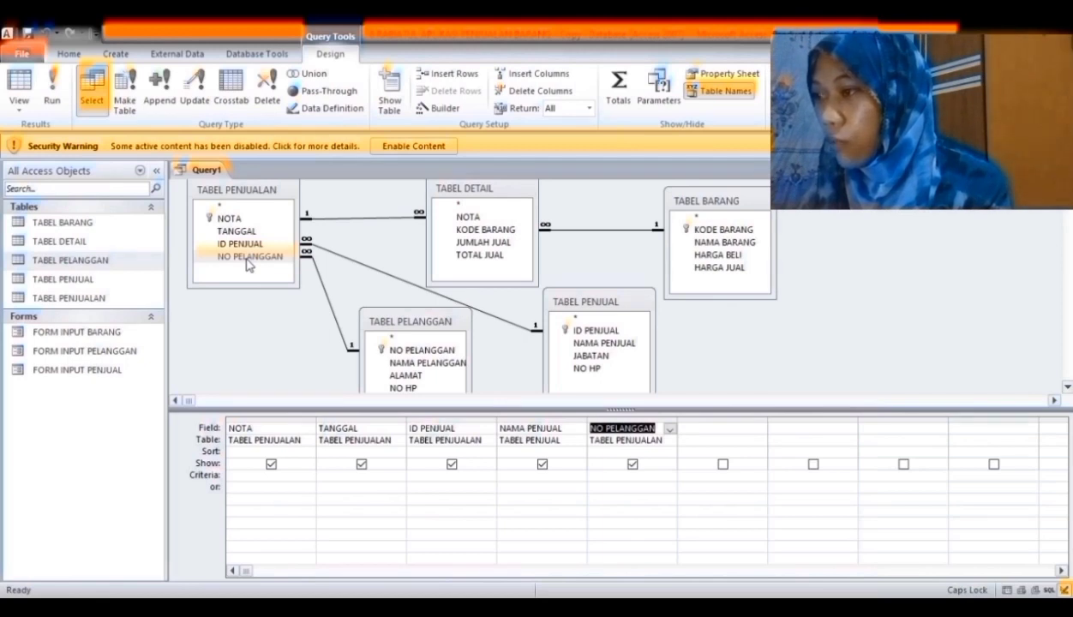
double_click(442, 365)
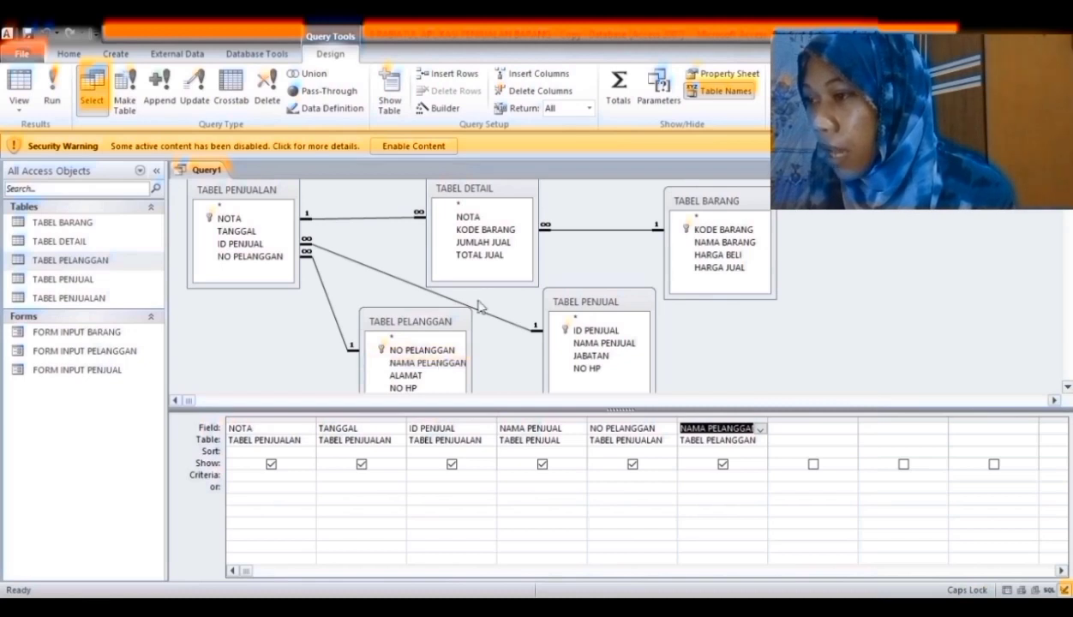
- Add KODE BARANG, NAMA BARANG, HARGA JUAL and JUMLAH JUAL, then select TOTAL JUAL in TABEL DETAIL
double_click(486, 231)
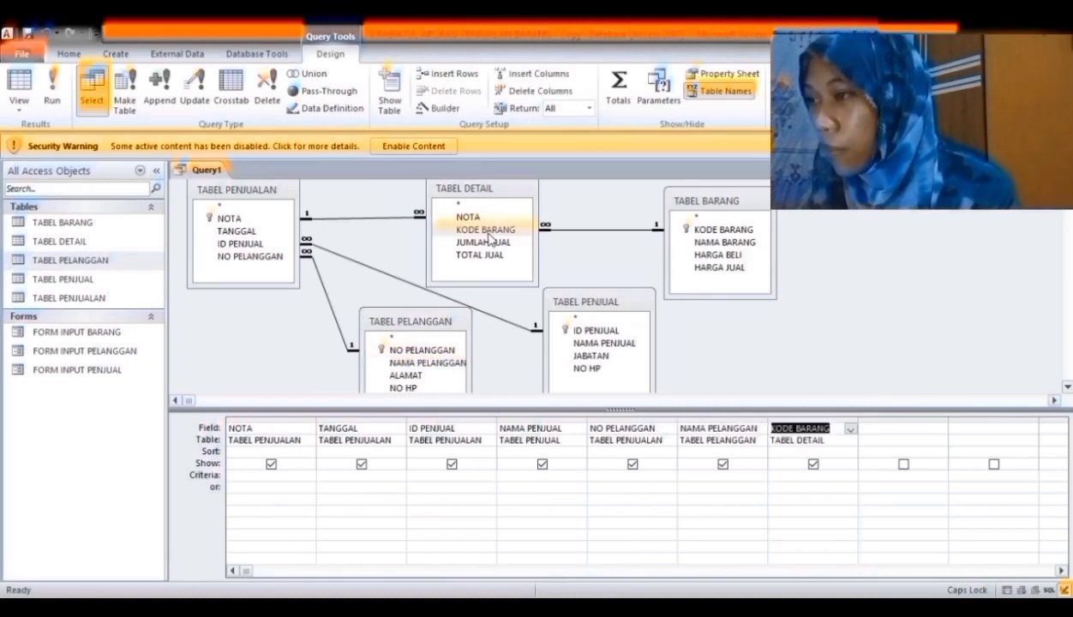
double_click(723, 244)
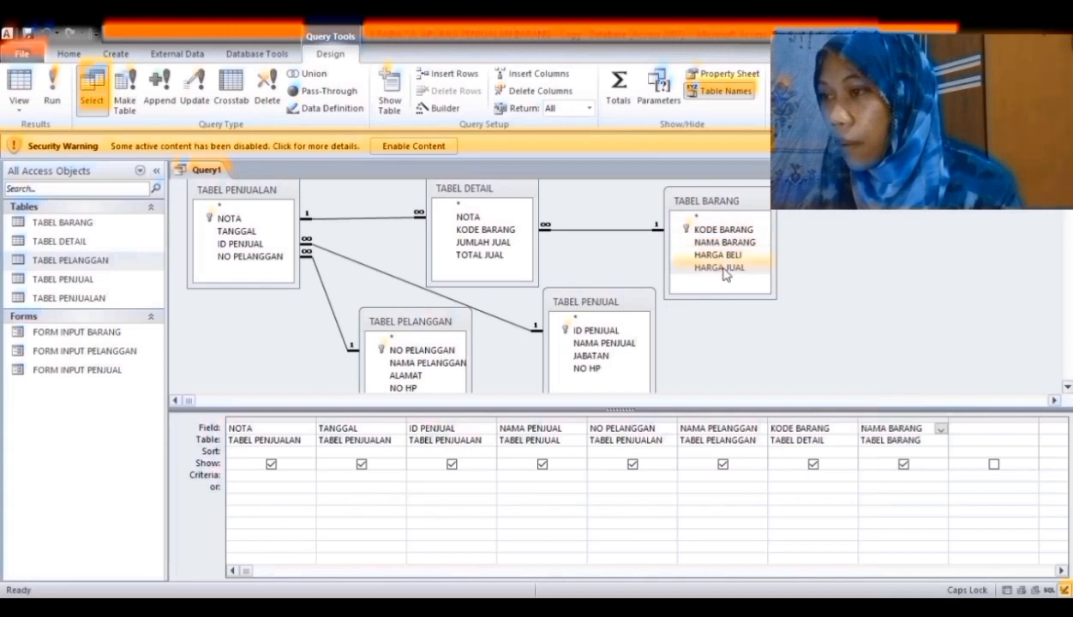
double_click(720, 269)
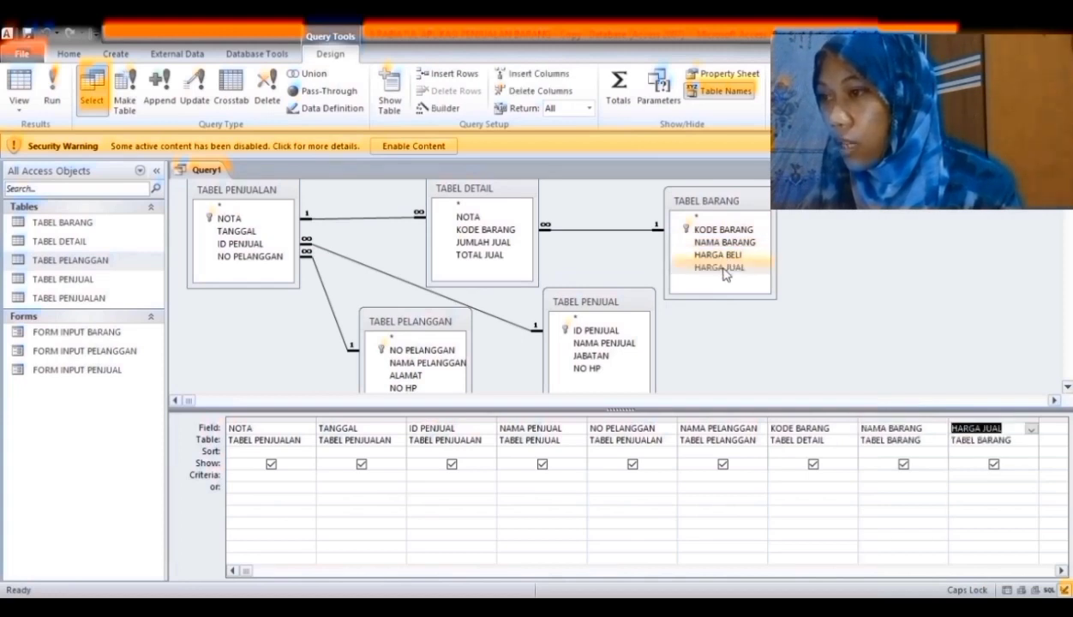
double_click(514, 242)
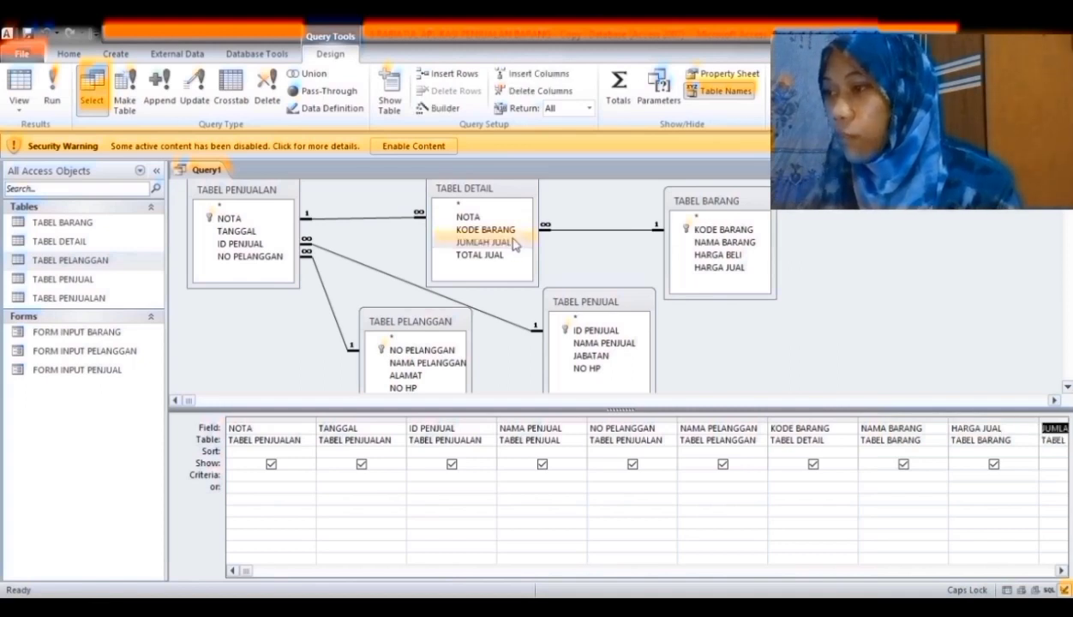
left_click(498, 256)
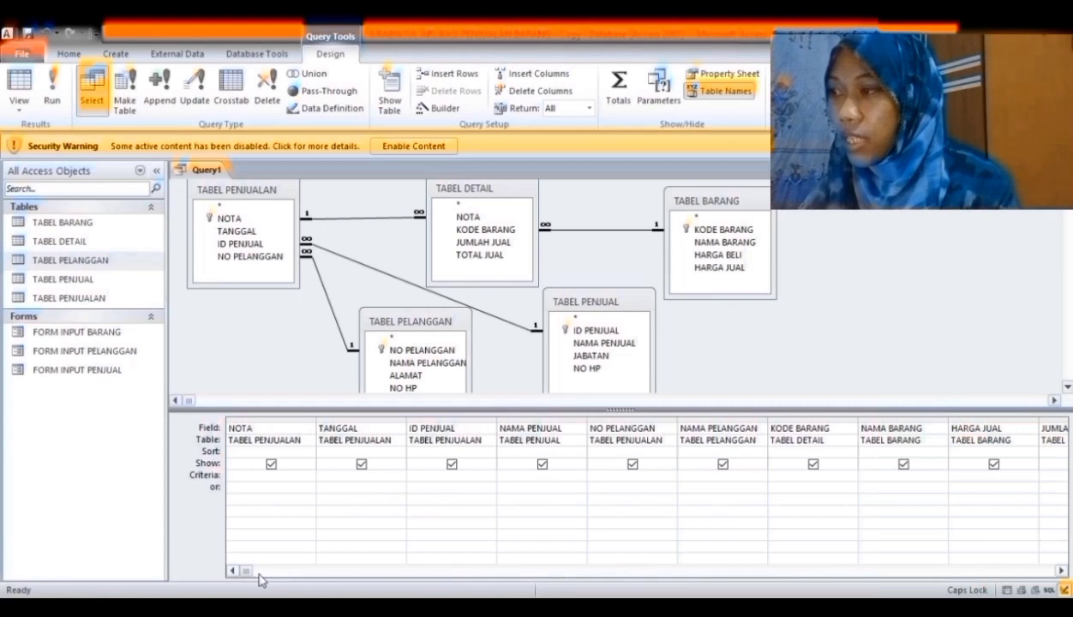
- Save the query as QUERY PENJUALAN, close it, and select it in the navigation pane
left_click(1061, 571)
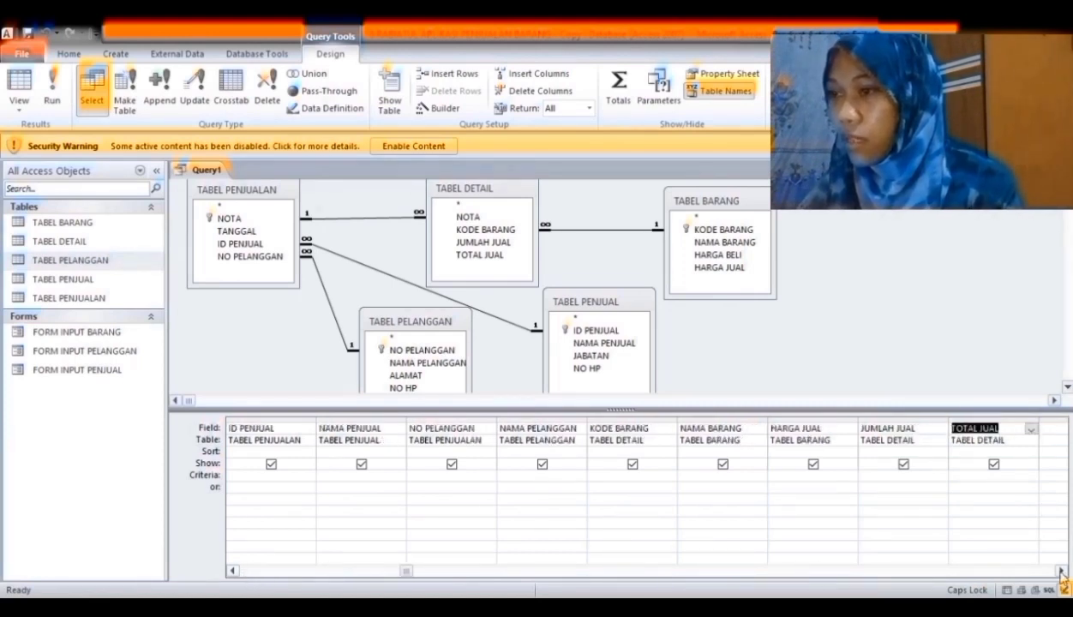
left_click(499, 377)
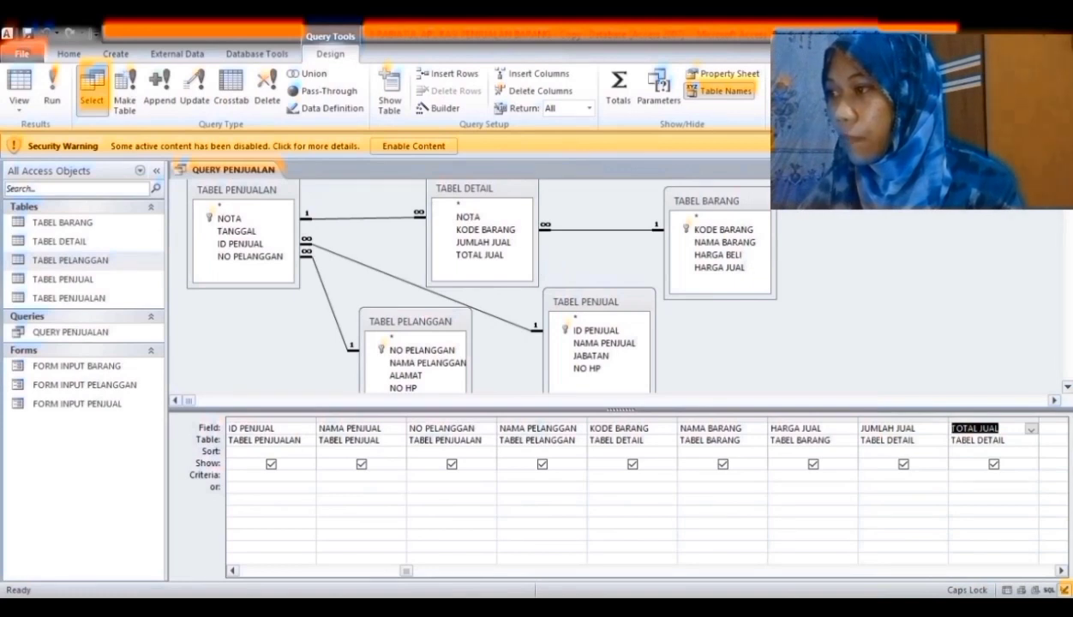
key("ctrl+w")
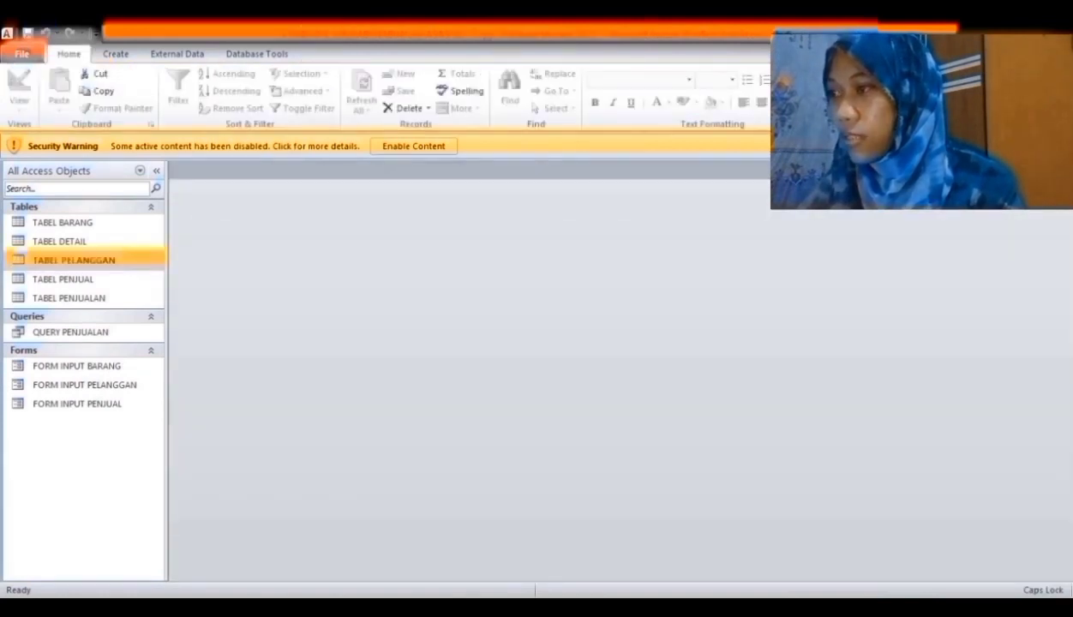
left_click(73, 332)
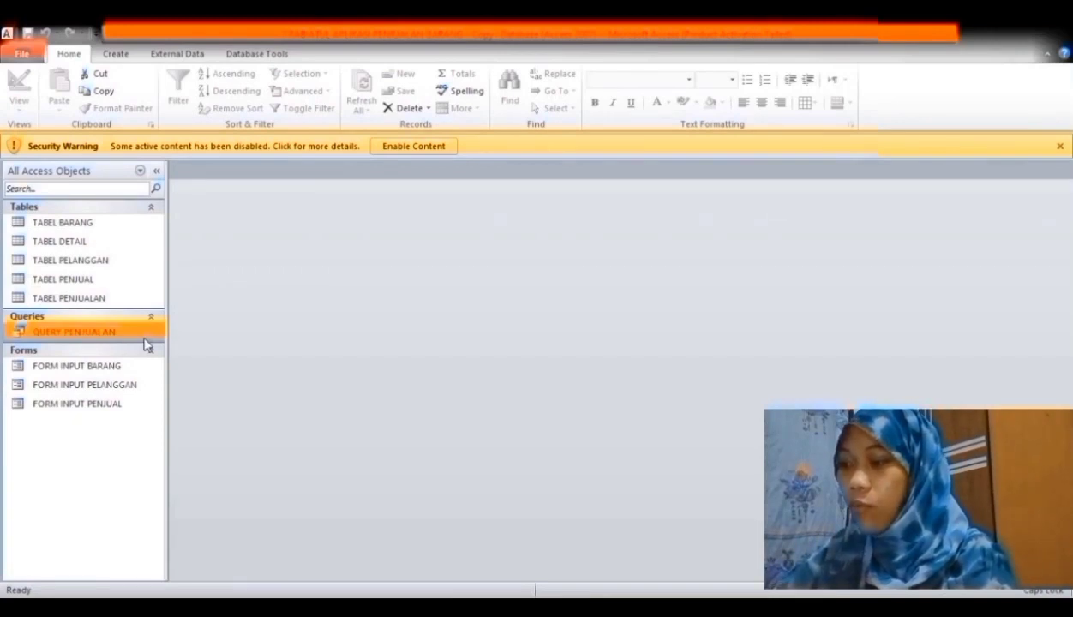
- Build FORM PENJUALAN with a FORM DETAIL subform via the Form Wizard and enter TANGGAL 01/12/2022
left_click(115, 54)
left_click(410, 75)
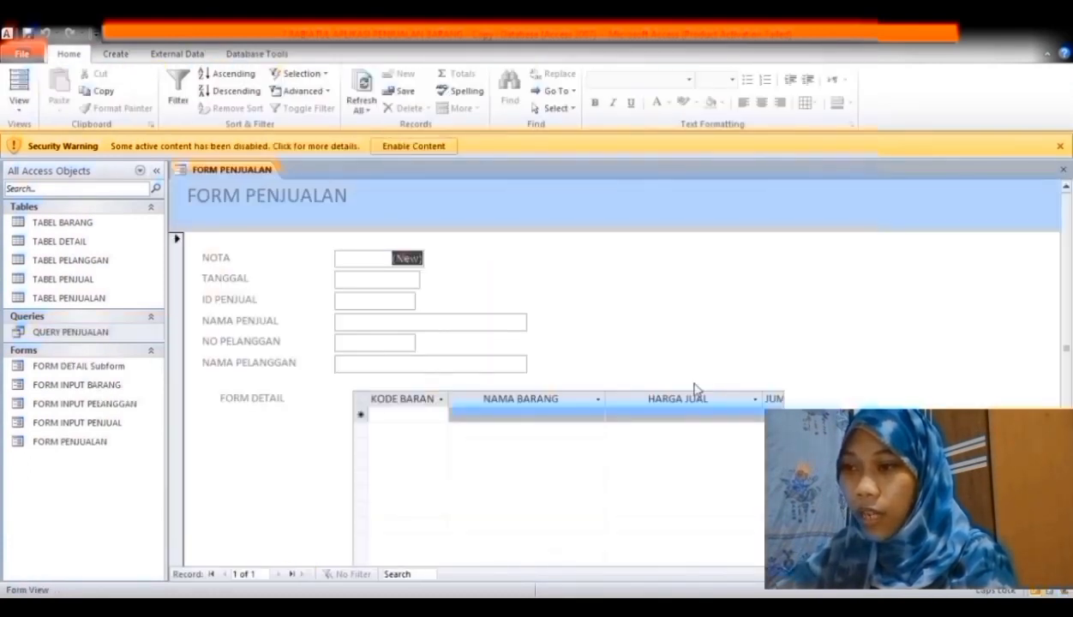
left_click(405, 280)
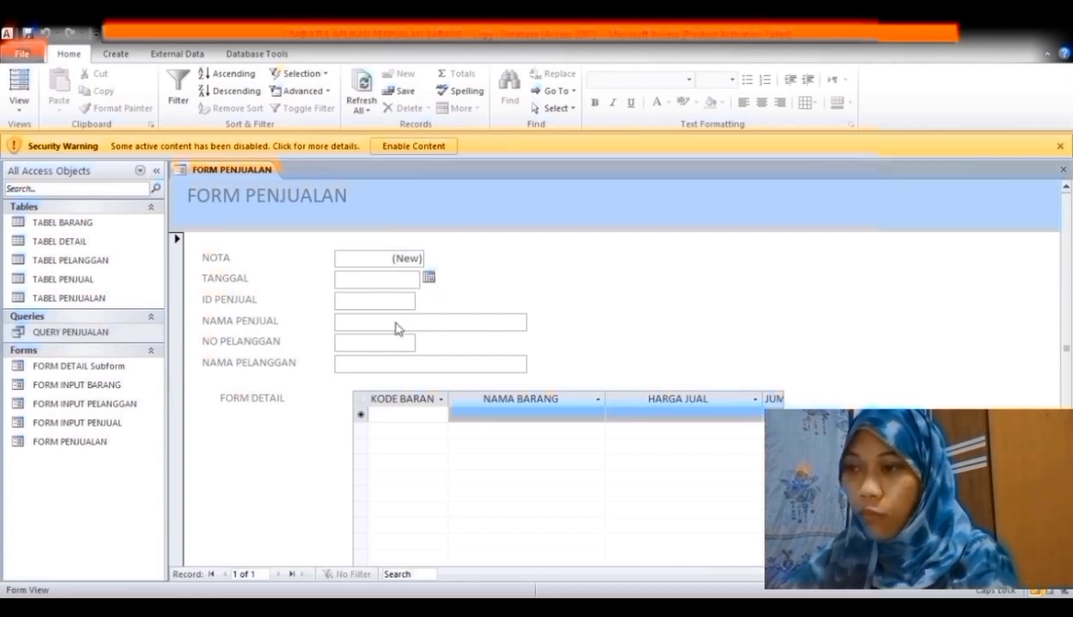
type("01/12/2022")
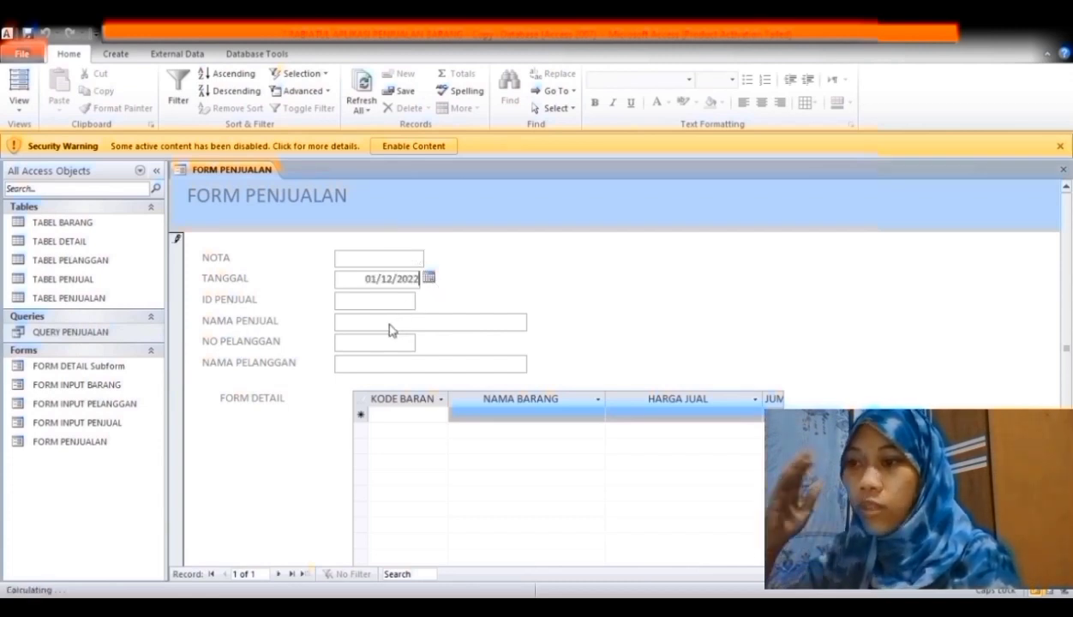
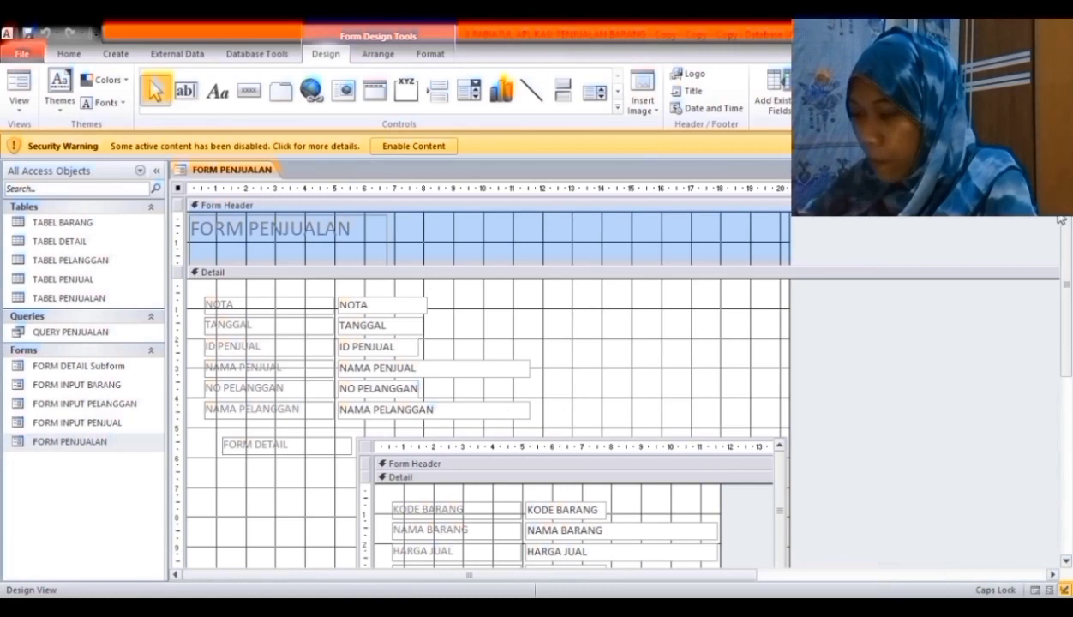
- Replace the subform's TOTAL JUAL field binding with the expression =[HARGA JUAL]*[JUMLAH JUAL]
left_click_drag(1071, 232, 1063, 393)
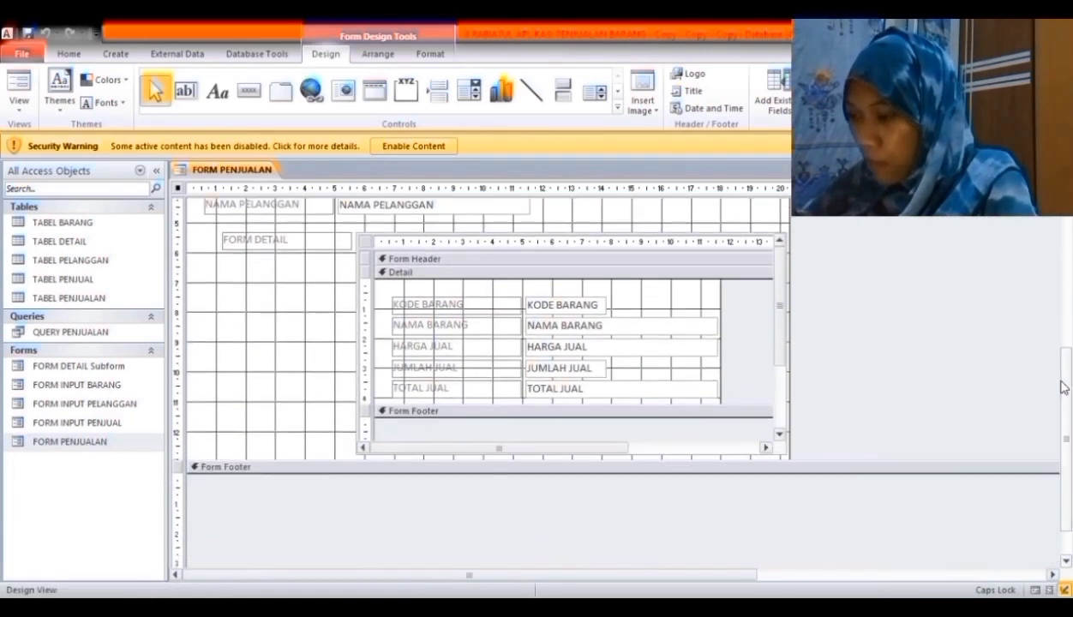
left_click(674, 395)
left_click(673, 394)
key("BackSpace")
key("BackSpace")
key("BackSpace")
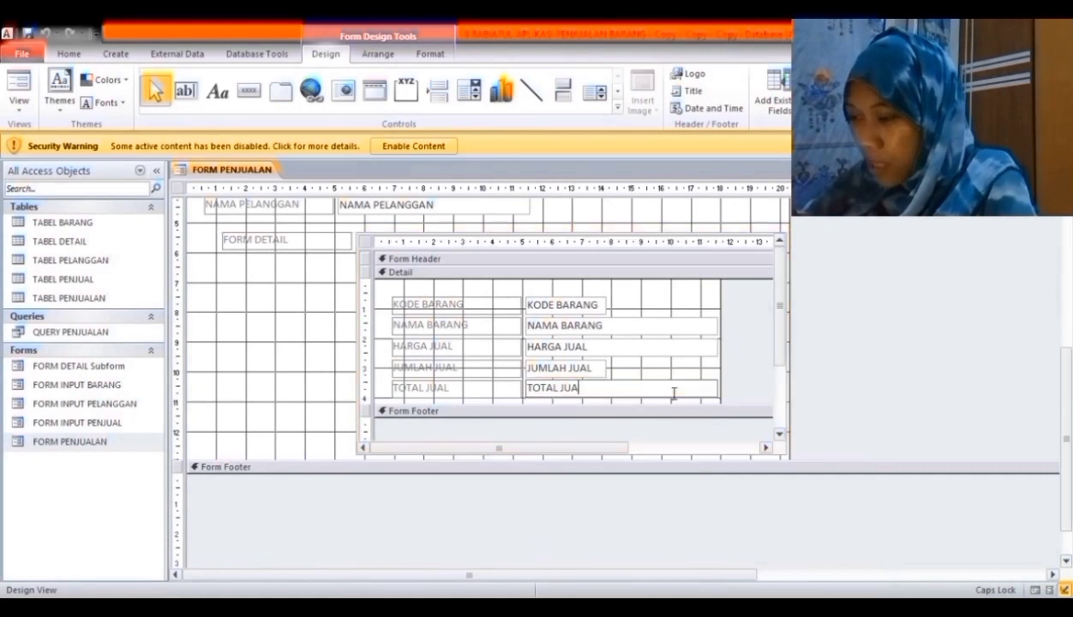
key("BackSpace")
key("BackSpace")
key("BackSpace")
key("BackSpace")
key("BackSpace")
key("BackSpace")
key("BackSpace")
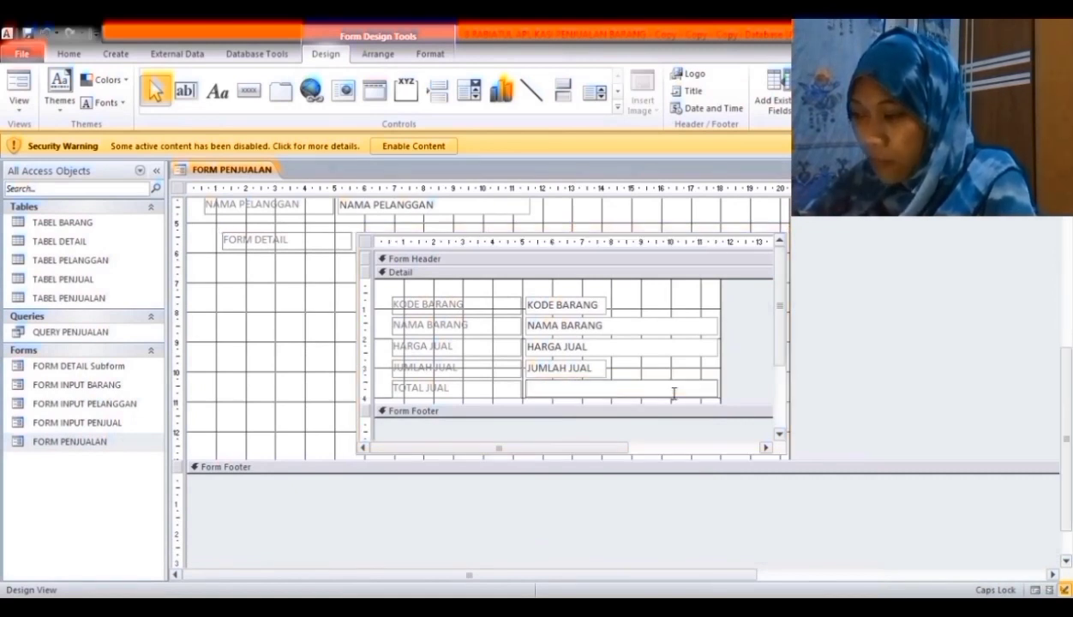
type("=")
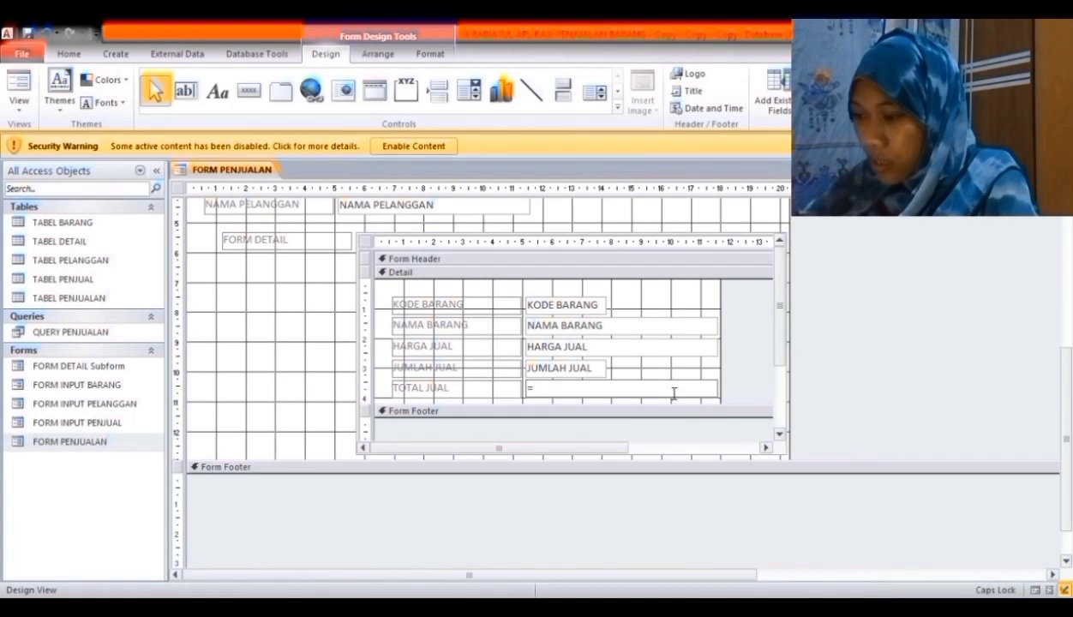
type("[HARGA")
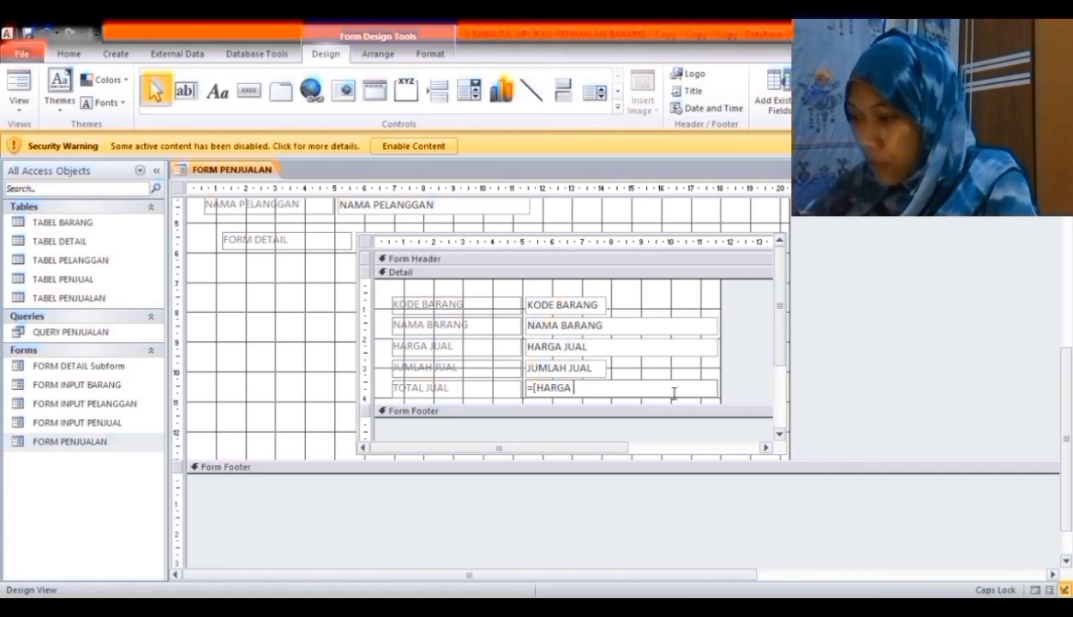
type(" JUAL")
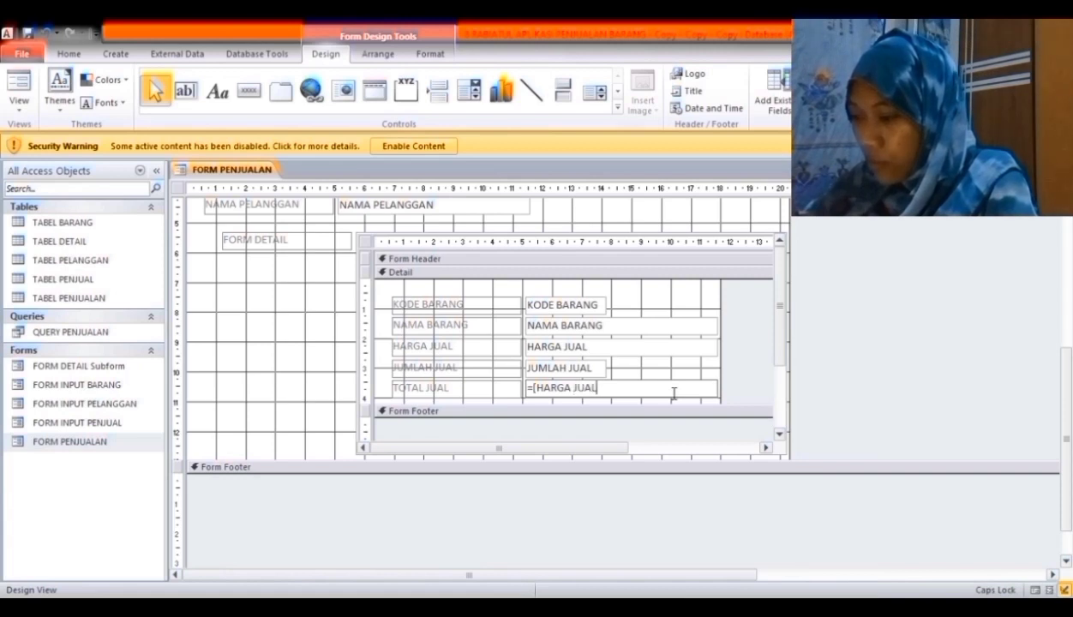
type("]")
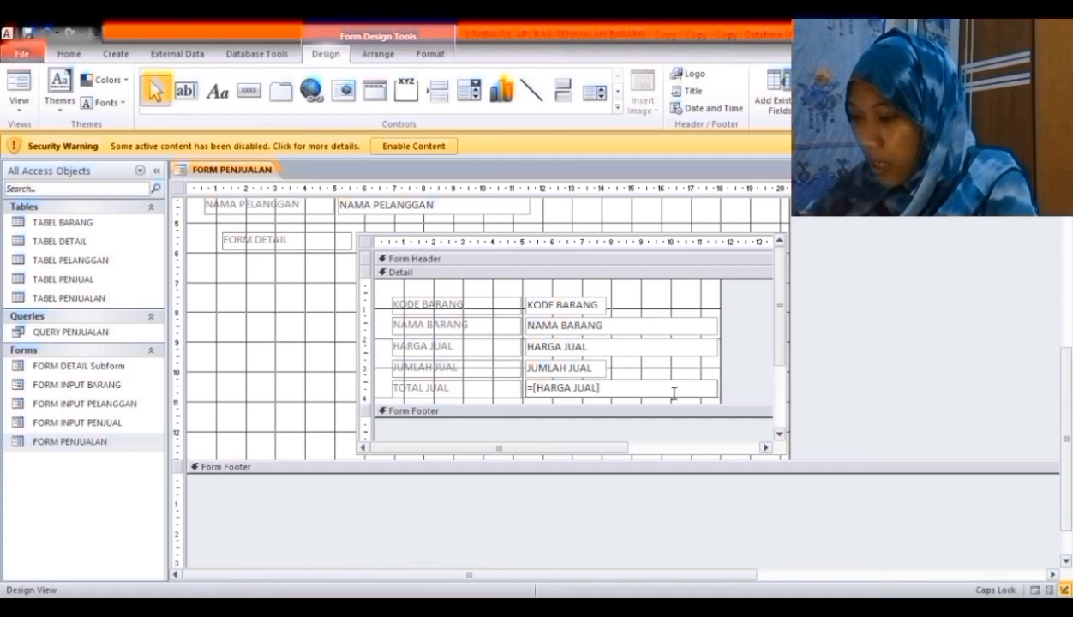
type("*[")
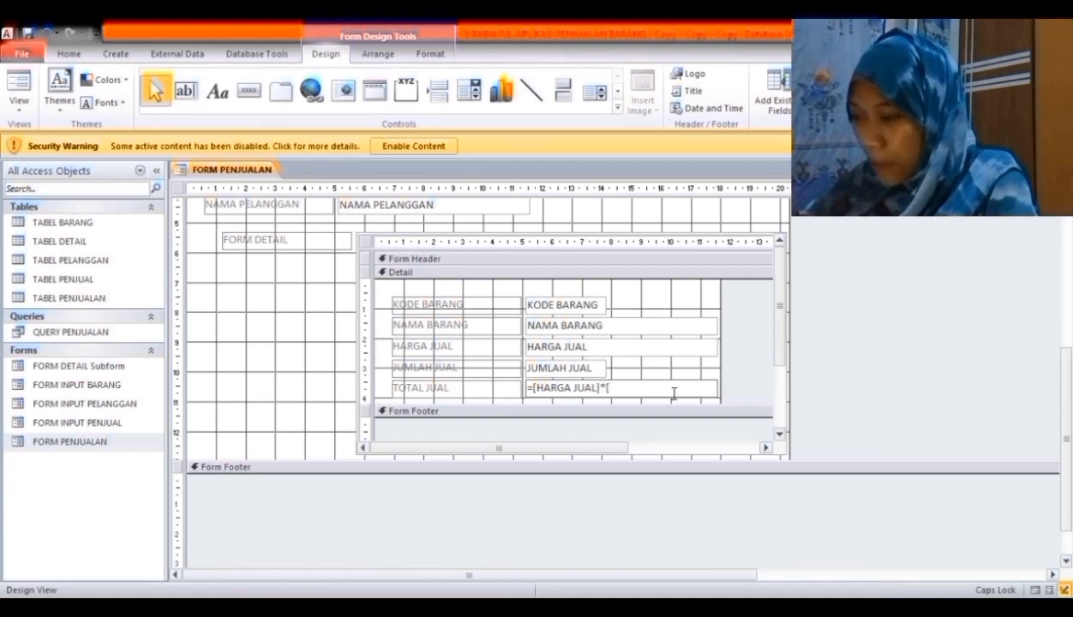
type("JUMLAH")
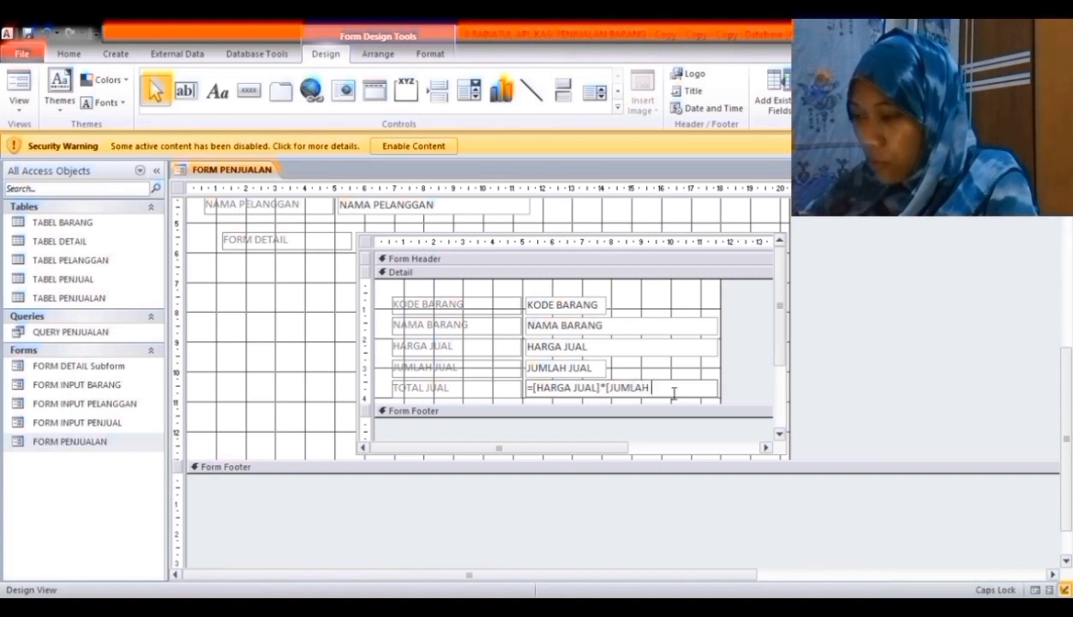
type(" JUAL]")
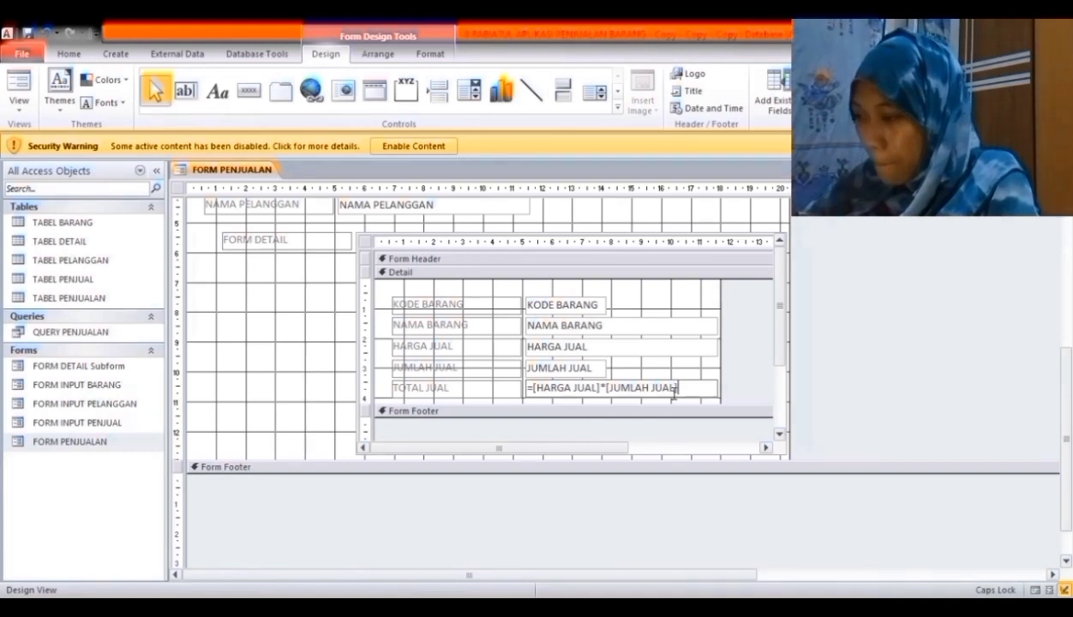
- Add an aligned, widened text box in the subform footer containing =Sum([HARGA JUAL]*[JUMLAH JUAL])
left_click(184, 91)
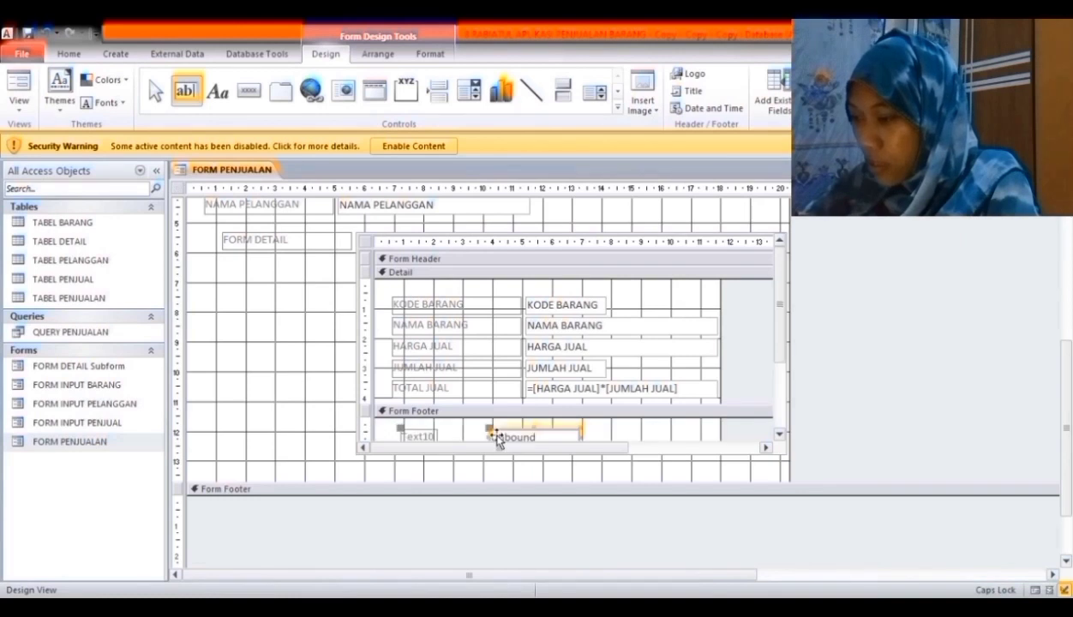
left_click(490, 427)
left_click_drag(497, 437, 529, 429)
left_click_drag(614, 431, 726, 438)
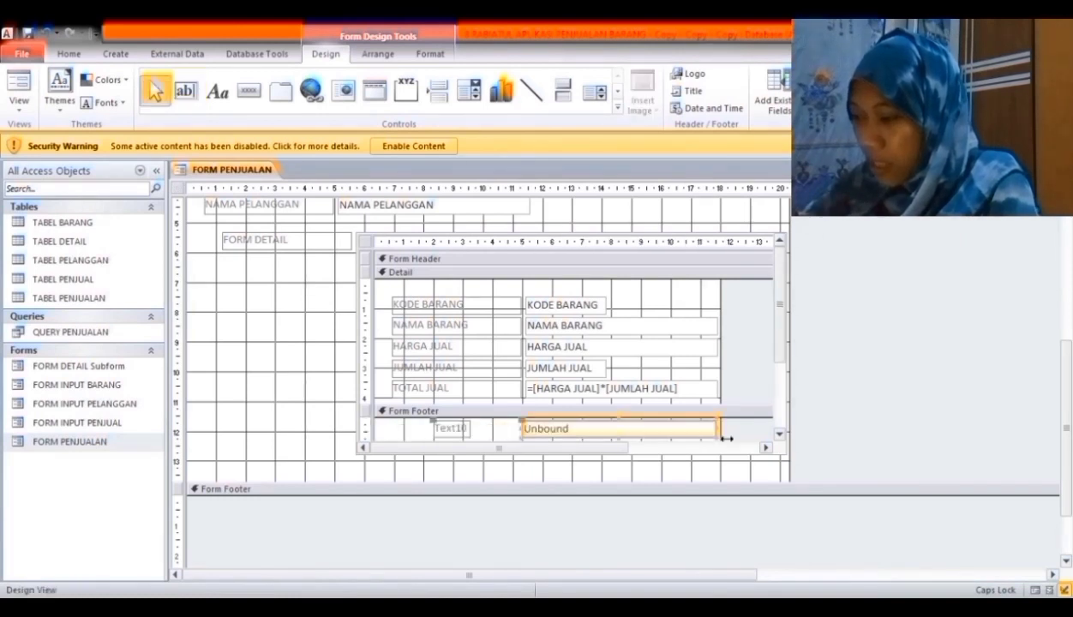
left_click(622, 432)
type("=")
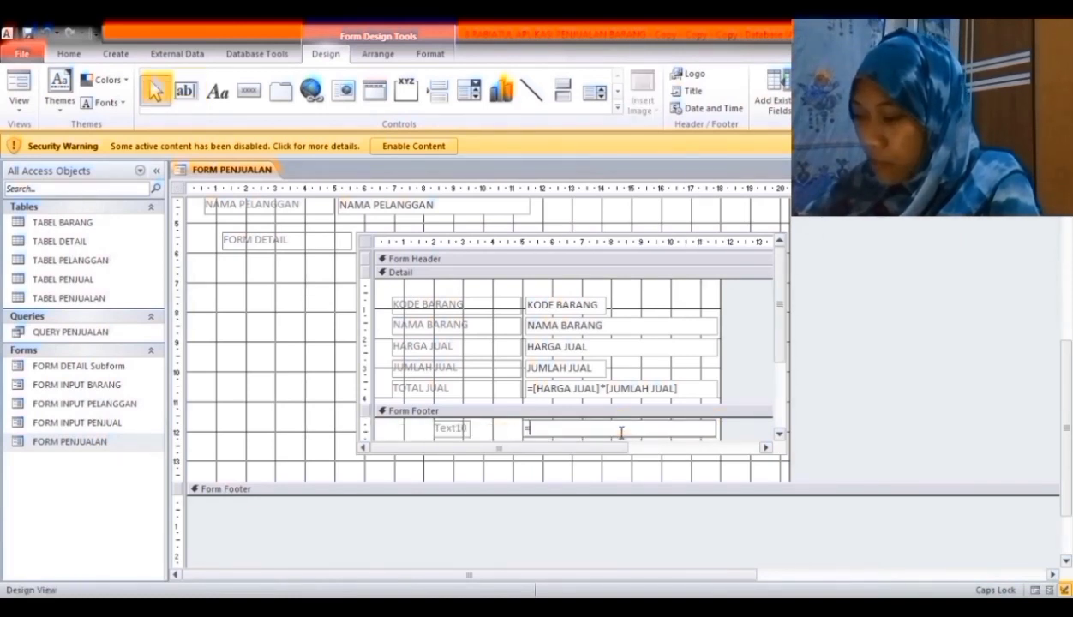
type("Sum")
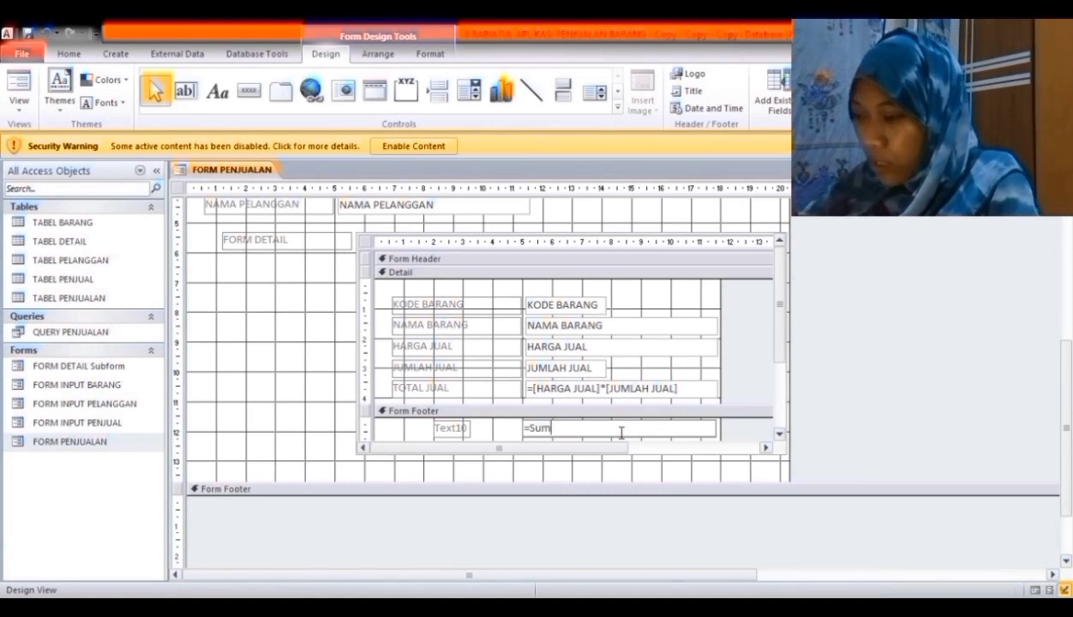
type("(")
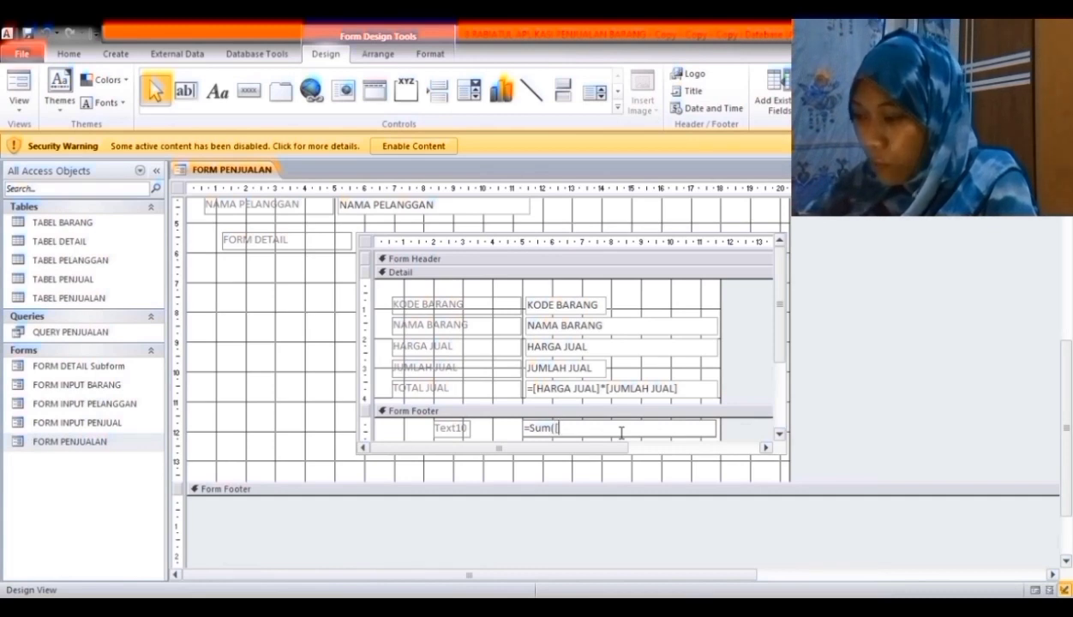
type("[")
key("Caps_Lock")
type("HARGA")
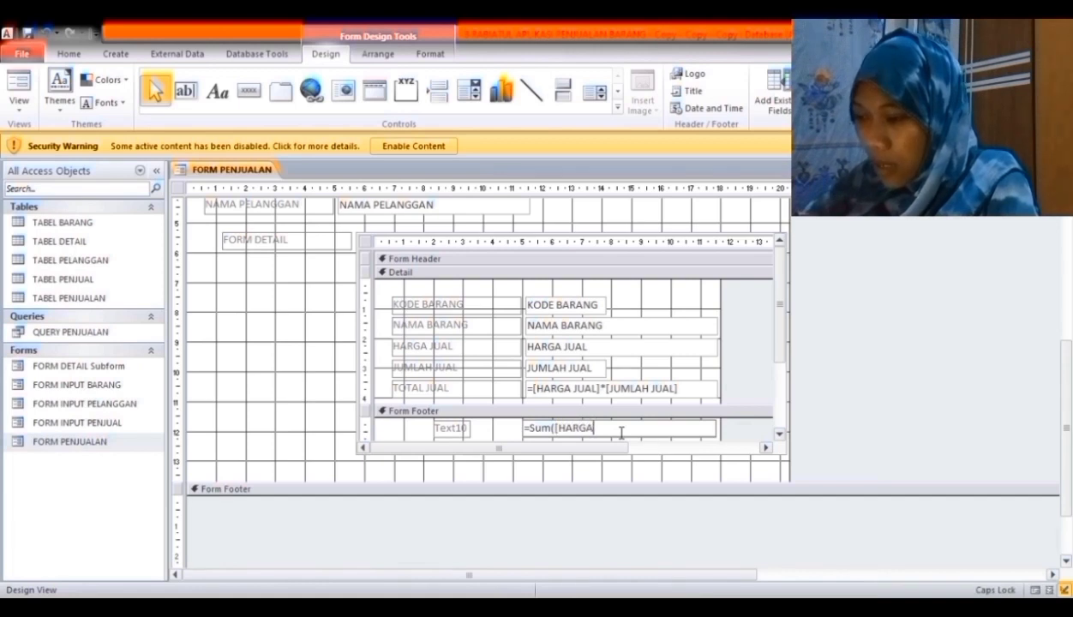
type(" JUAL")
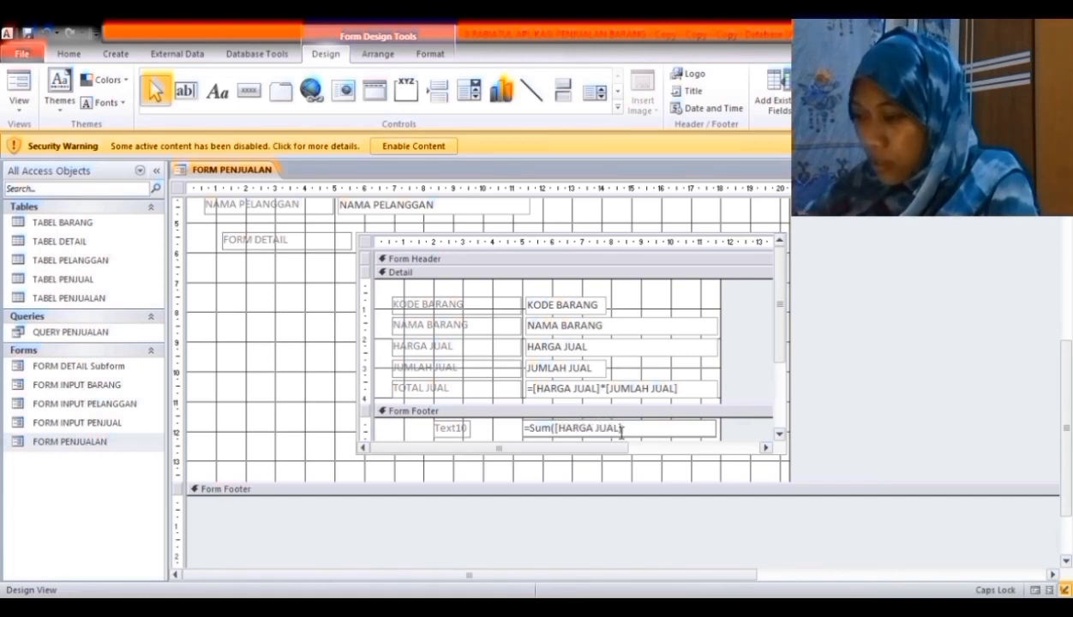
type("]*")
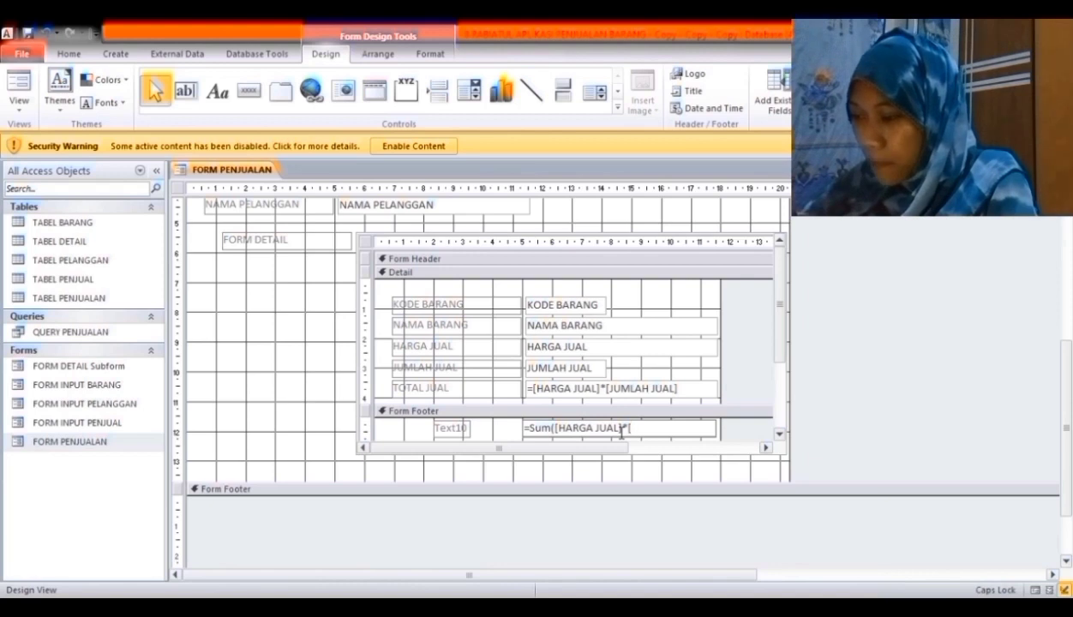
type("[JU")
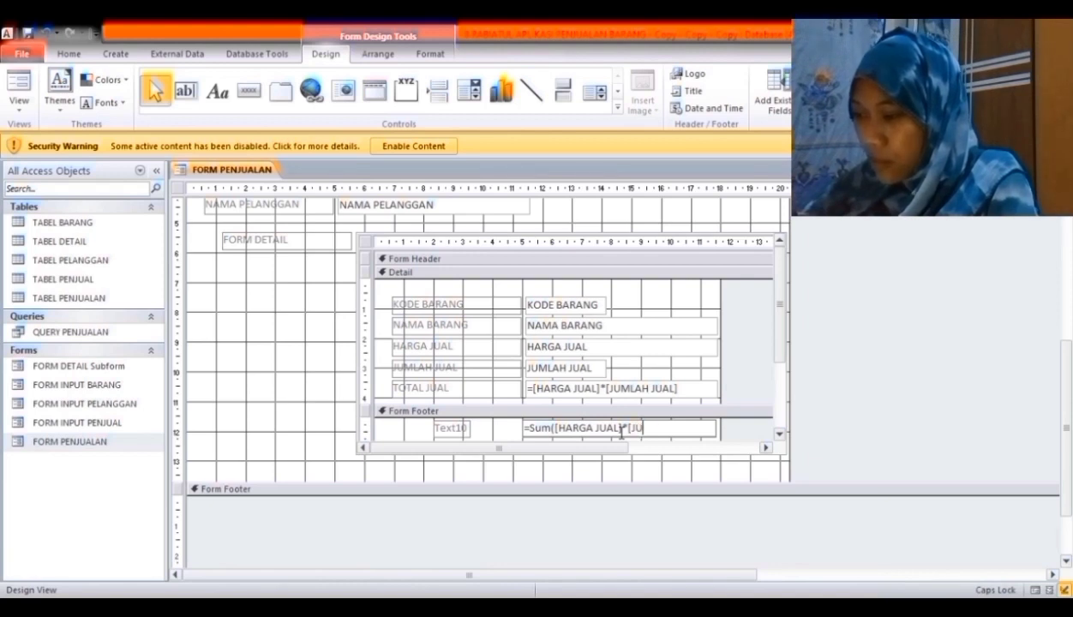
type("MLAH JUAL]")
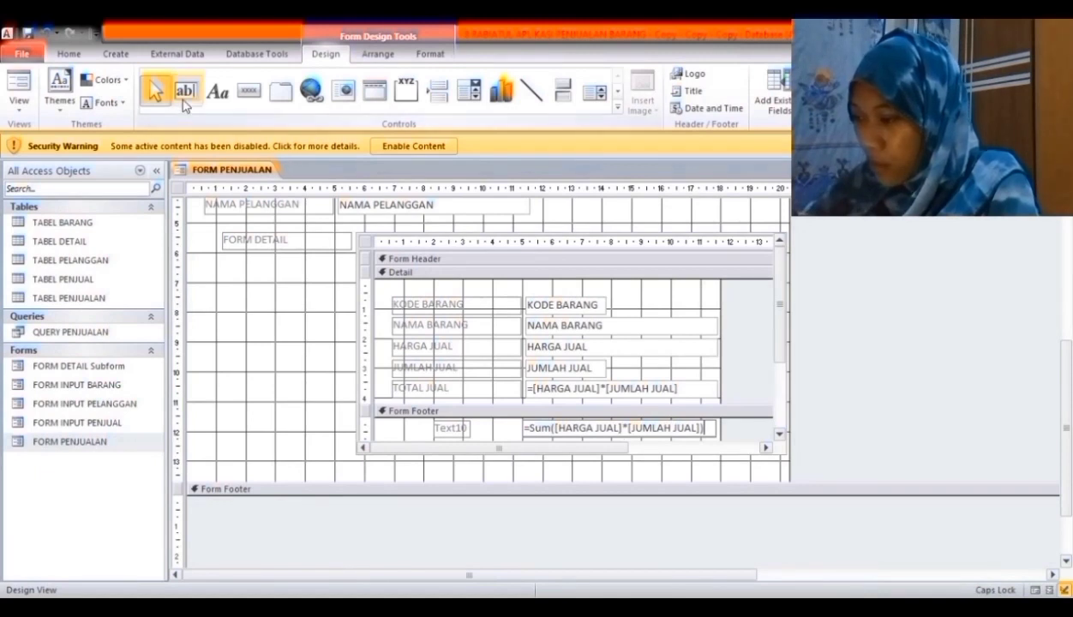
- Add a text box to the main form footer with the label TOTAL BAYAR
left_click(184, 100)
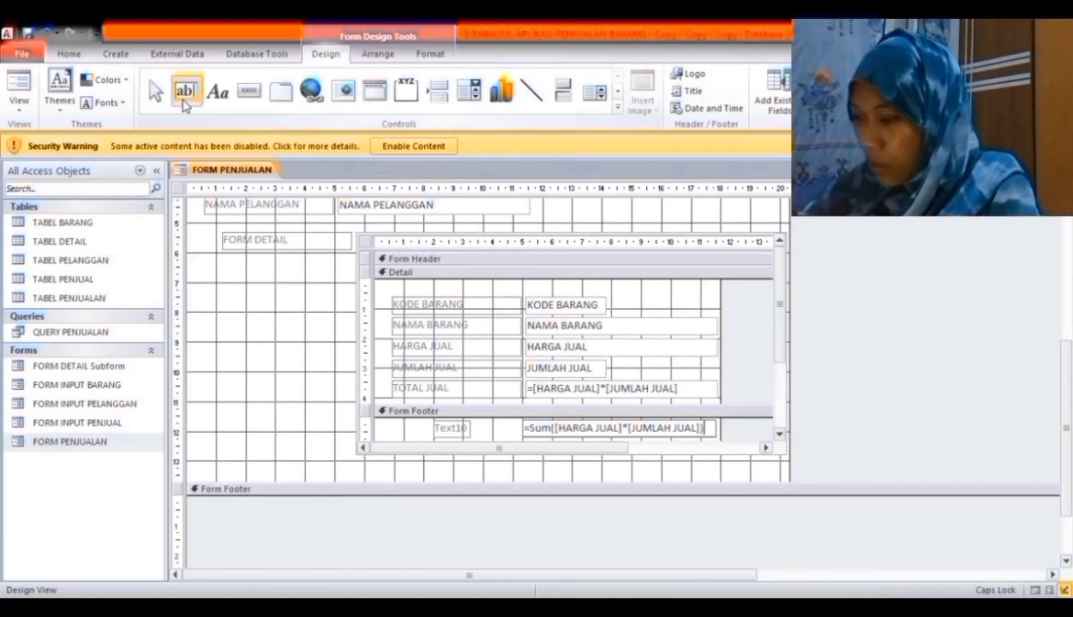
left_click(561, 518)
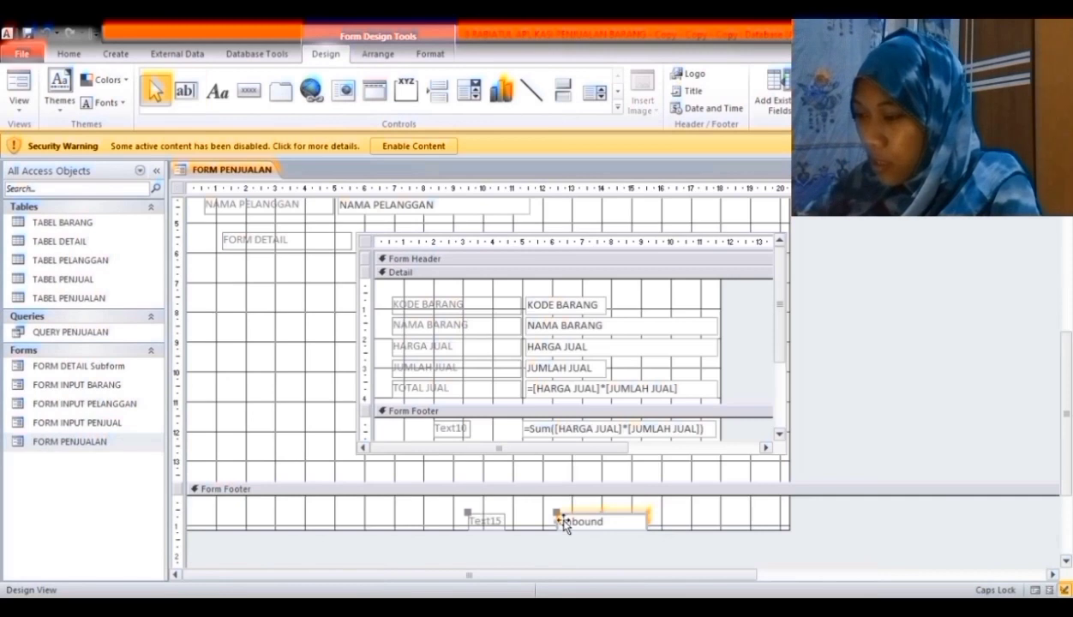
left_click_drag(497, 523, 482, 507)
key("BackSpace")
key("BackSpace")
key("BackSpace")
key("BackSpace")
key("BackSpace")
key("BackSpace")
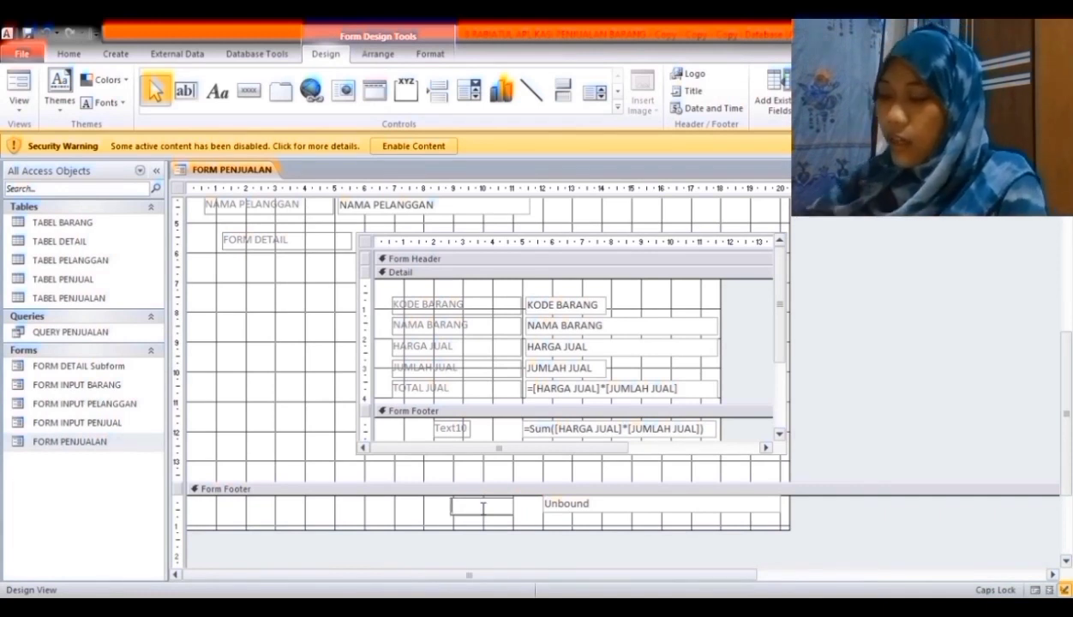
type("T")
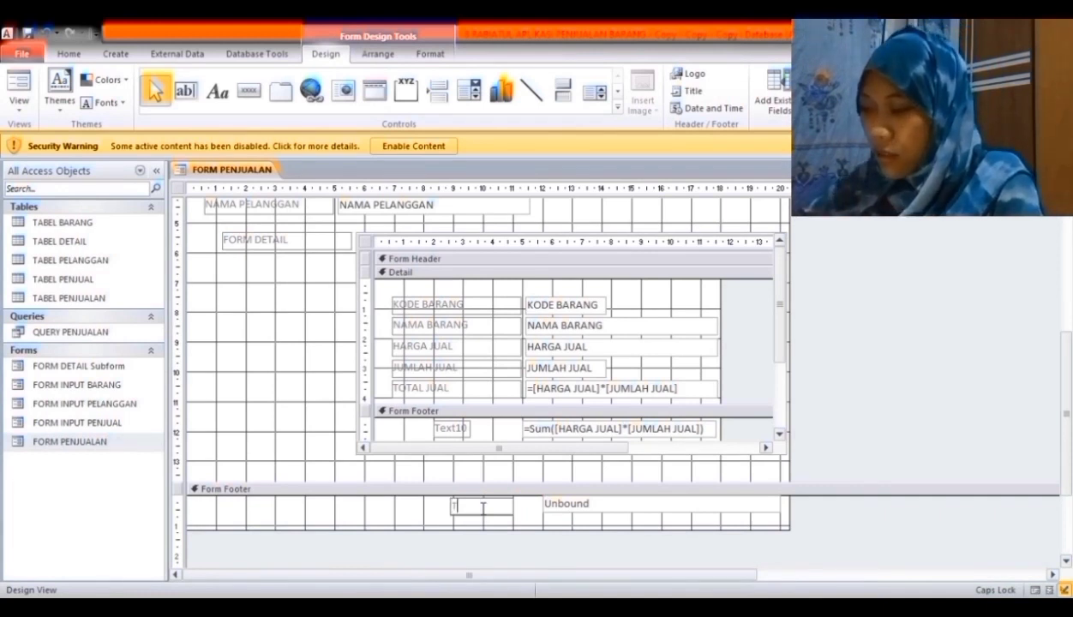
type("OTAL BAYAR")
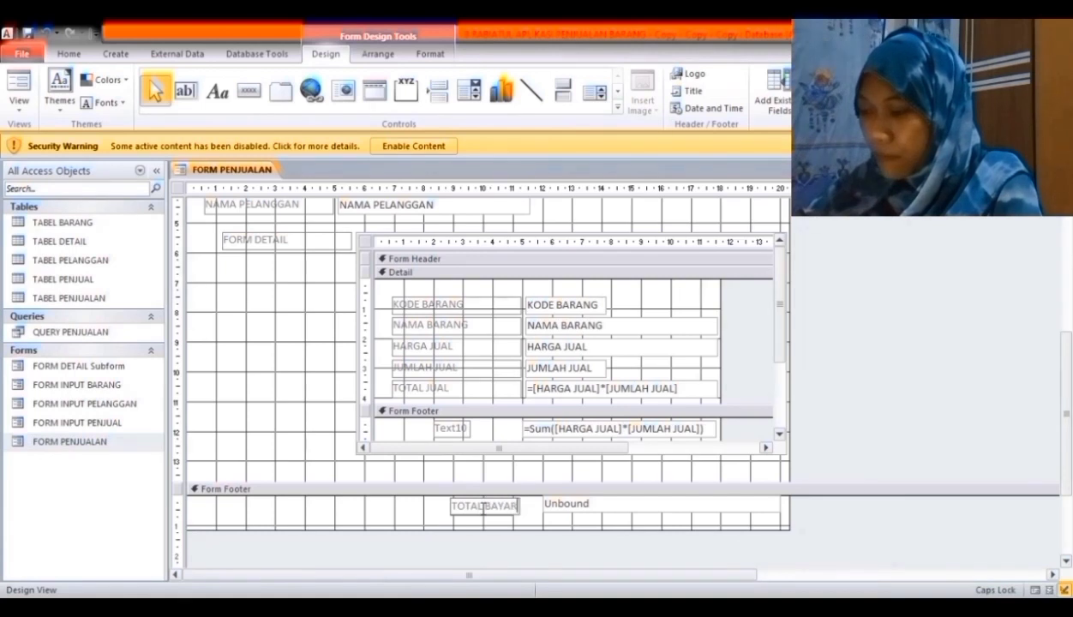
left_click(619, 512)
- Set the TOTAL BAYAR box to =[Form].[FORM DETAIL Subform]![Text10]
left_click(619, 512)
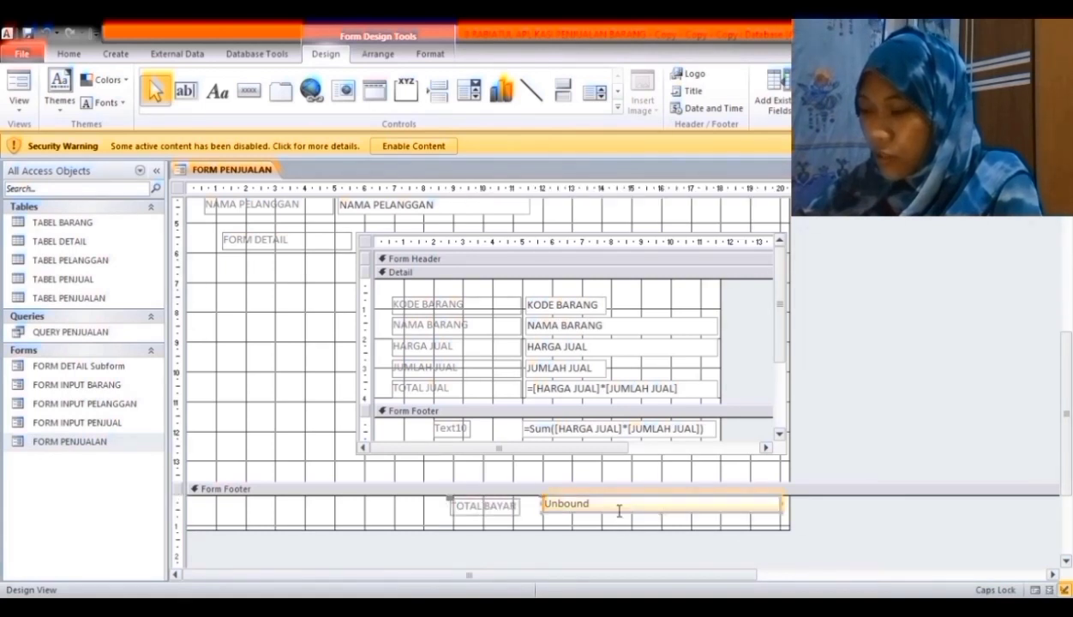
type("=")
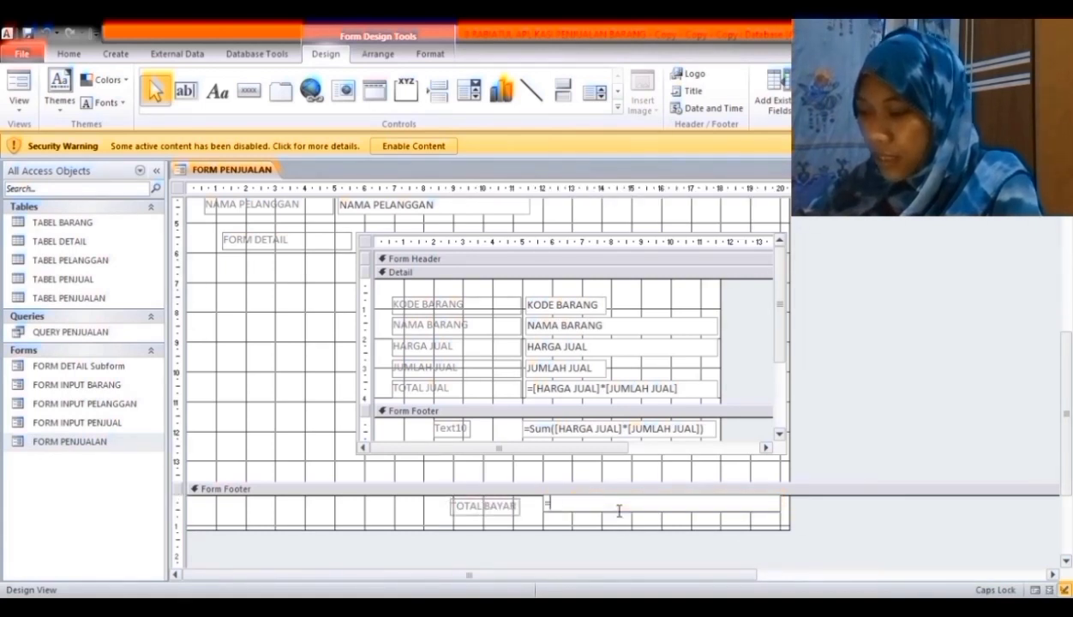
type("[")
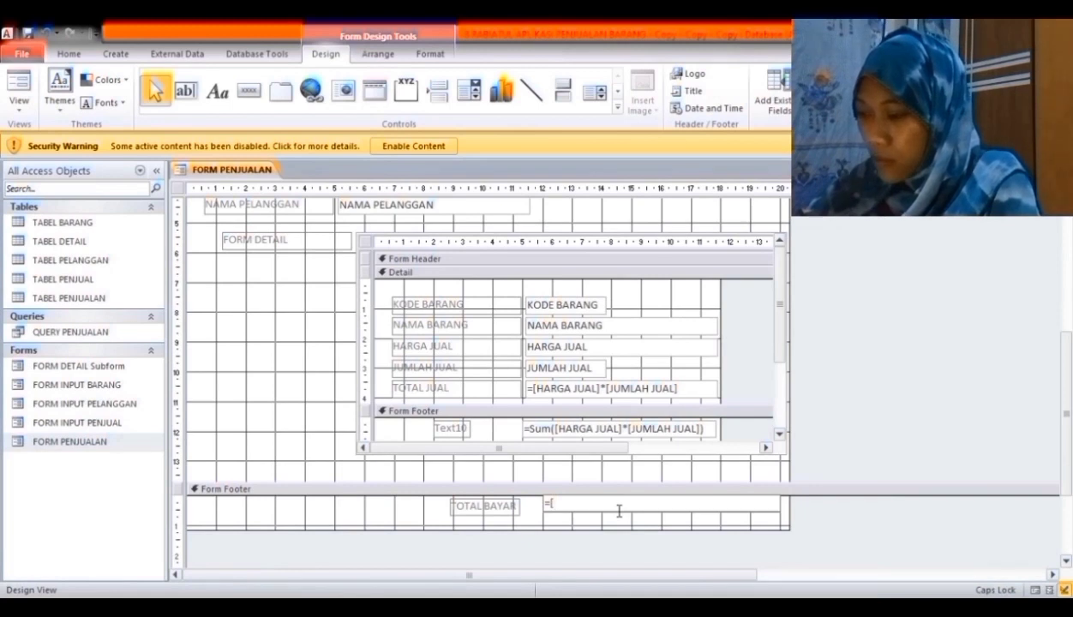
type("Fo")
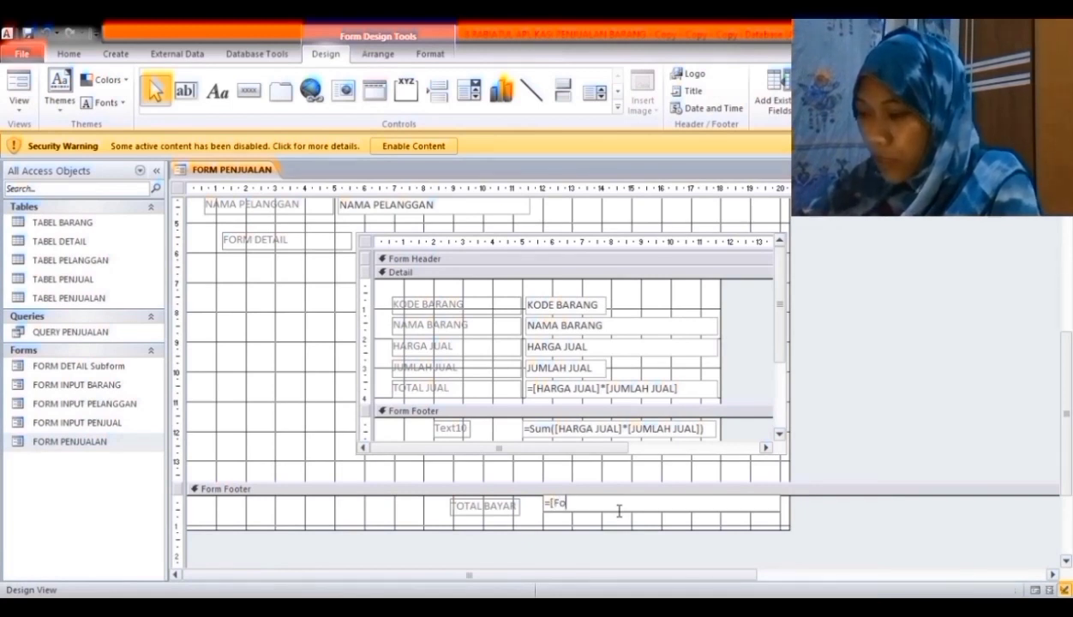
type("rm")
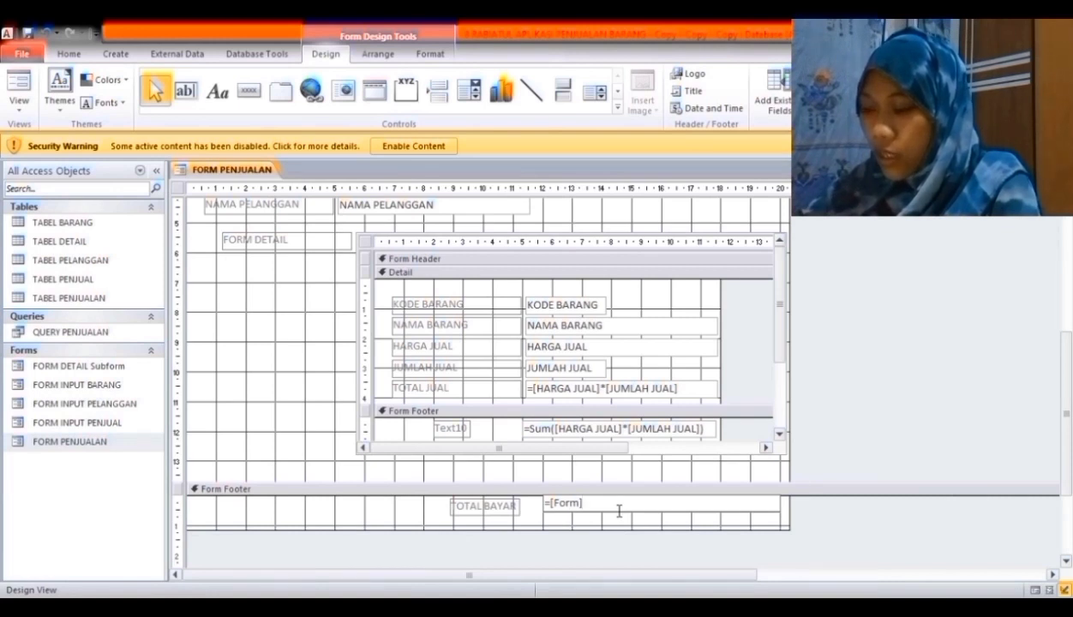
type("].")
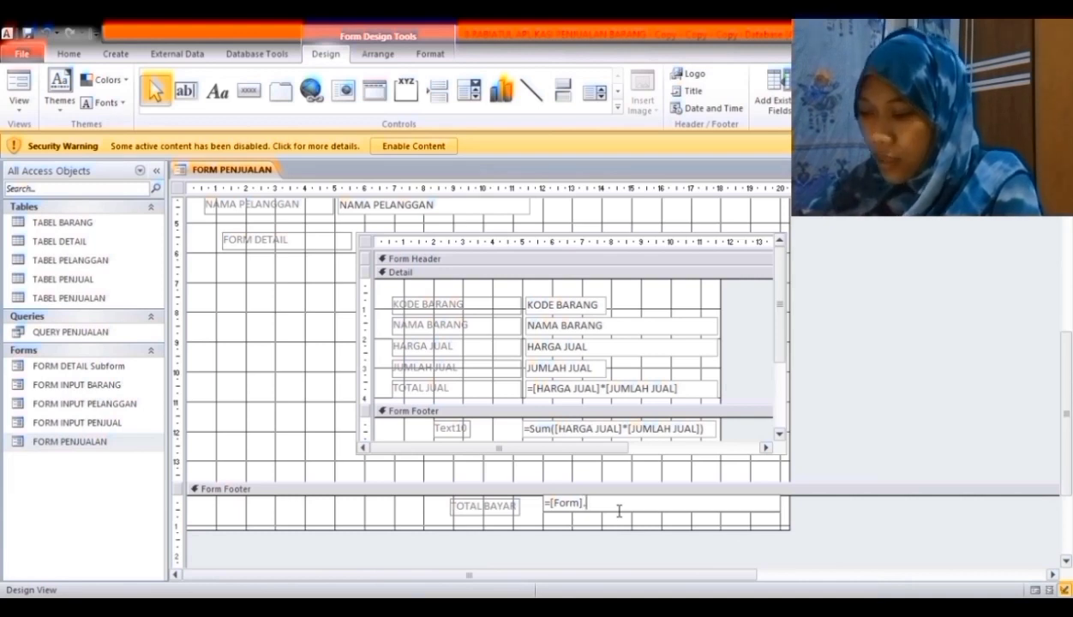
type("[")
key("Caps_Lock")
type("FOR")
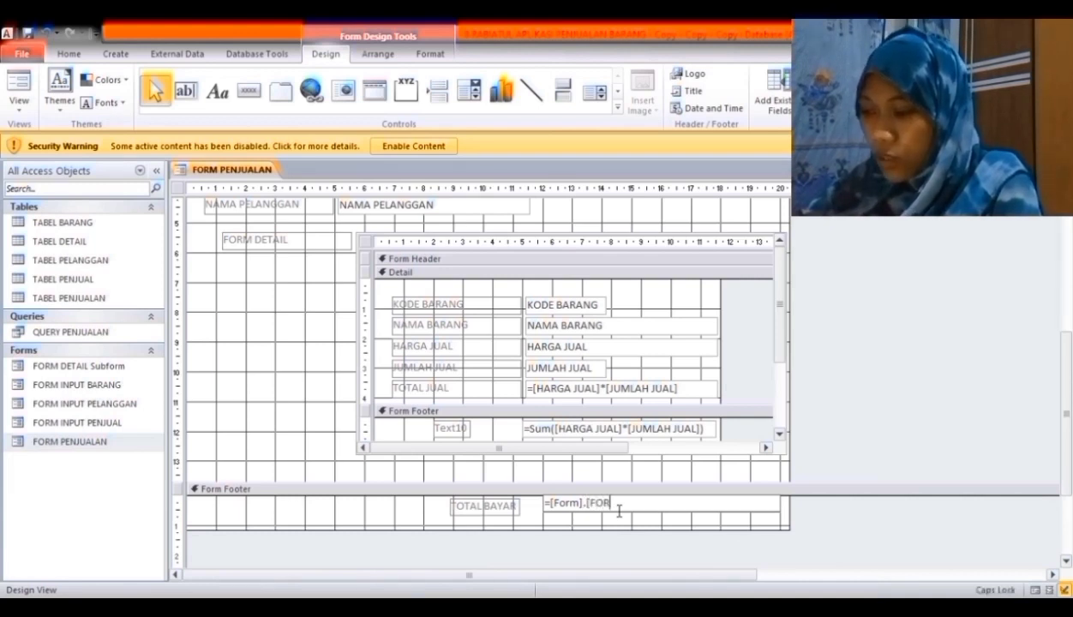
type("M DE")
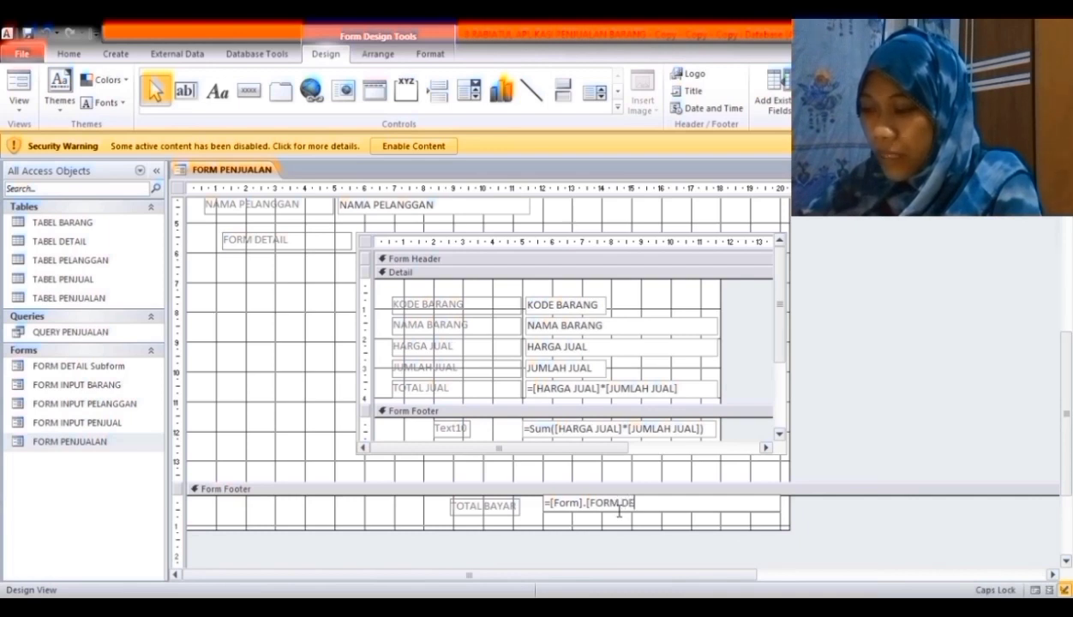
type("TAIL")
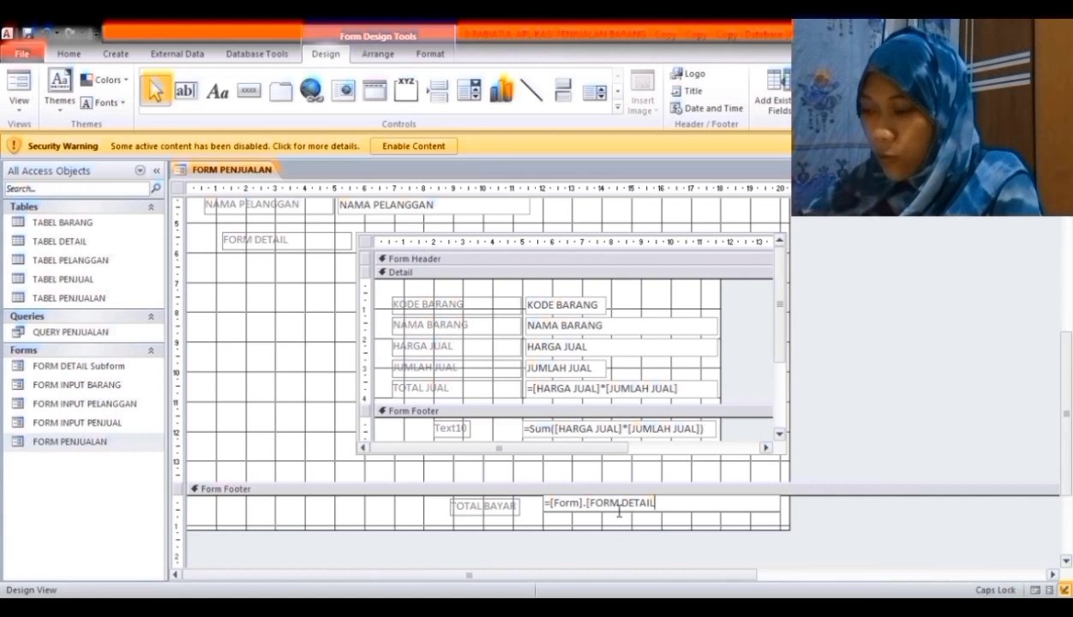
type(" S")
key("Caps_Lock")
type("ub")
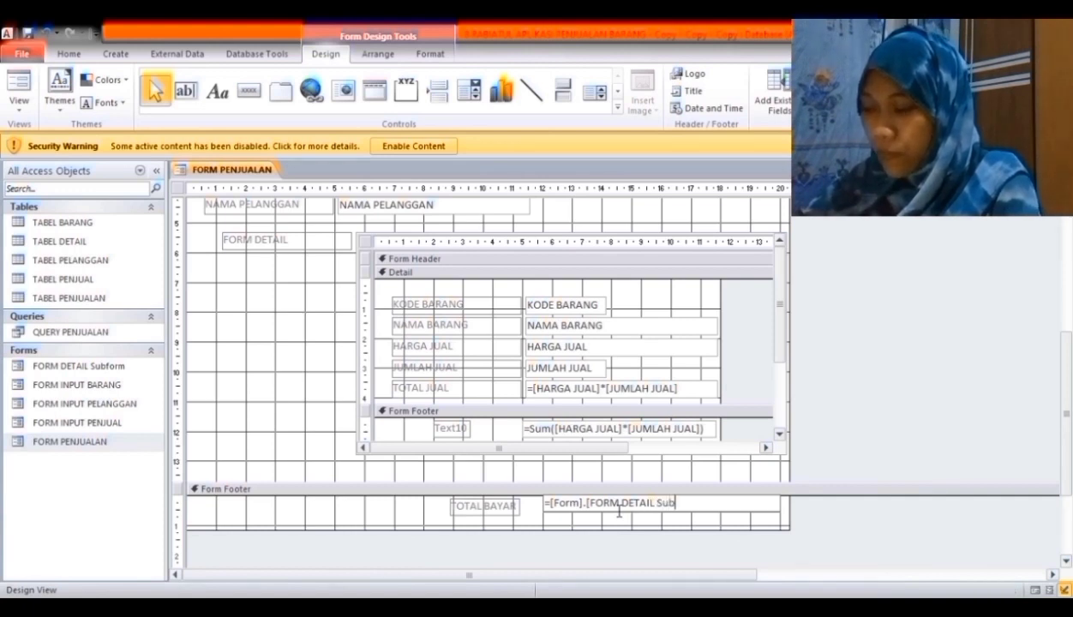
type("form")
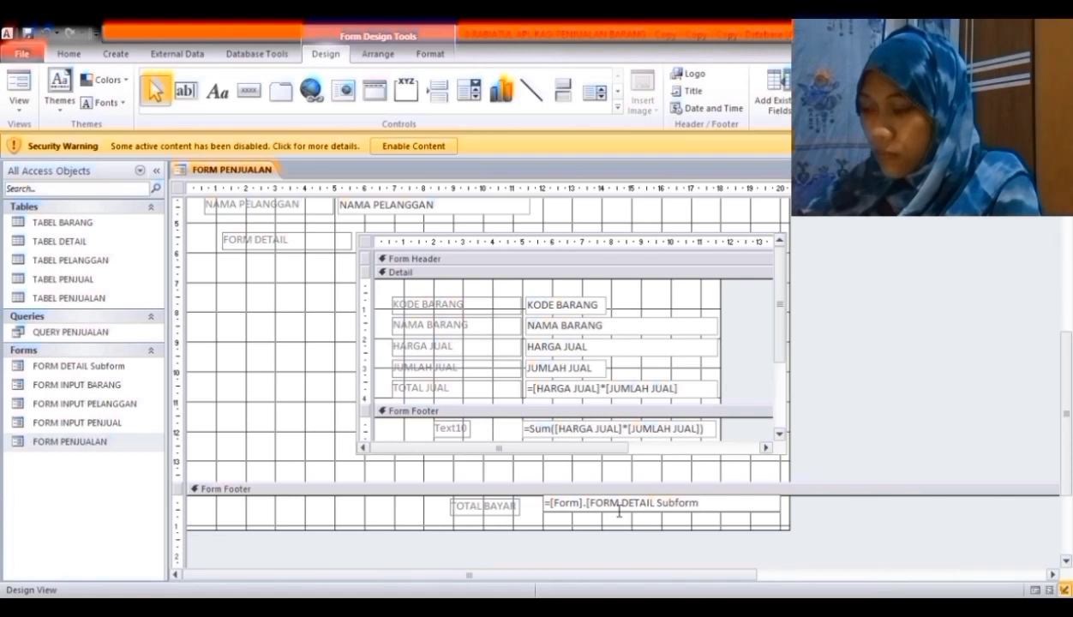
type("]")
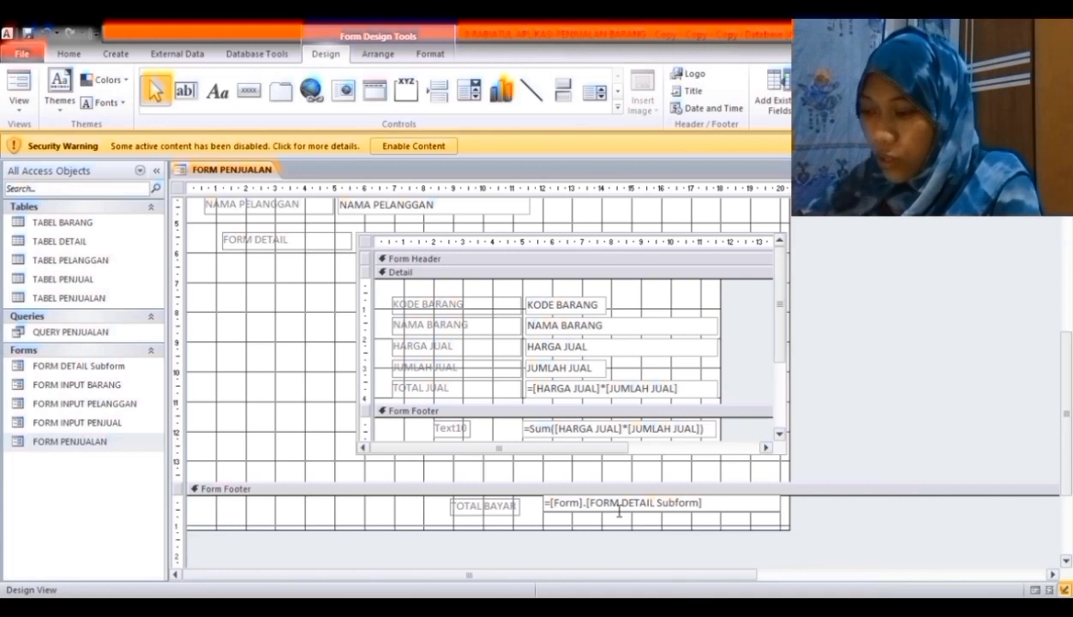
type("!")
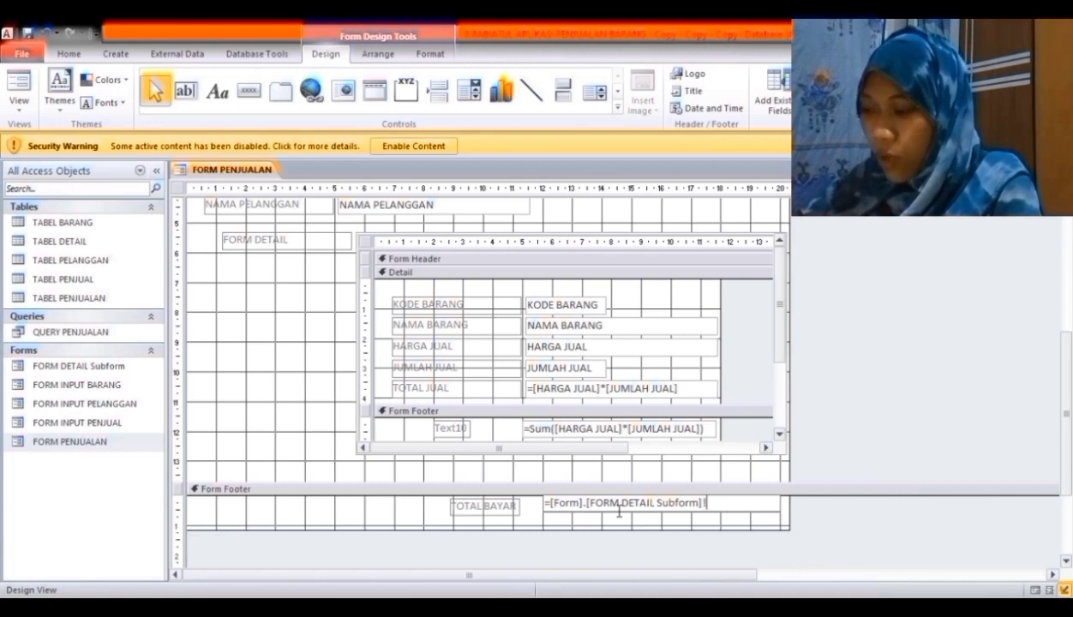
type("[Text1")
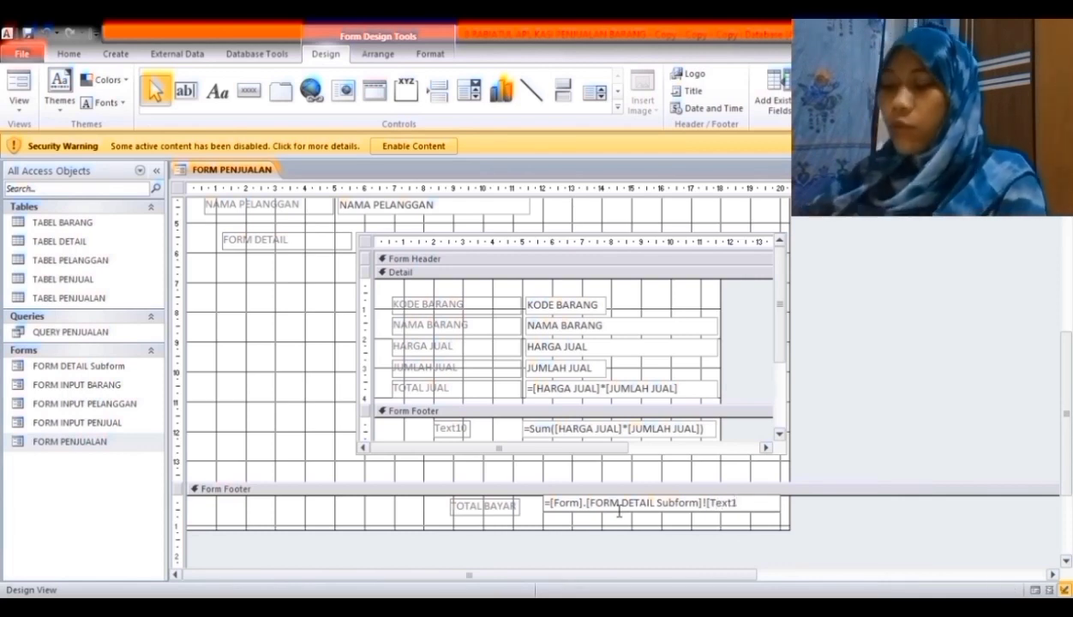
type("0]")
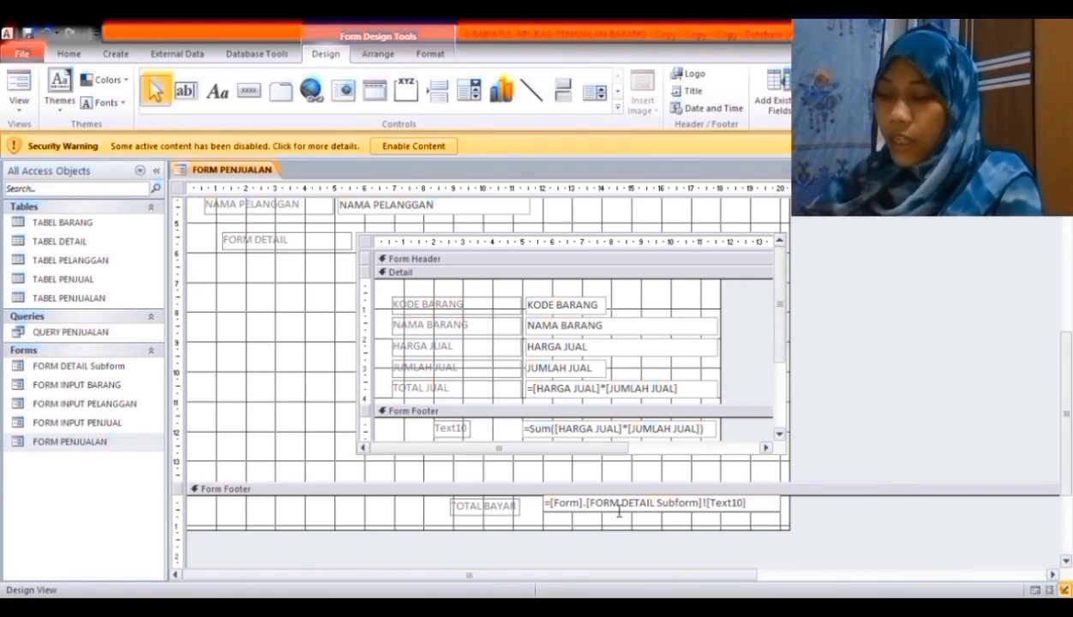
left_click(249, 172)
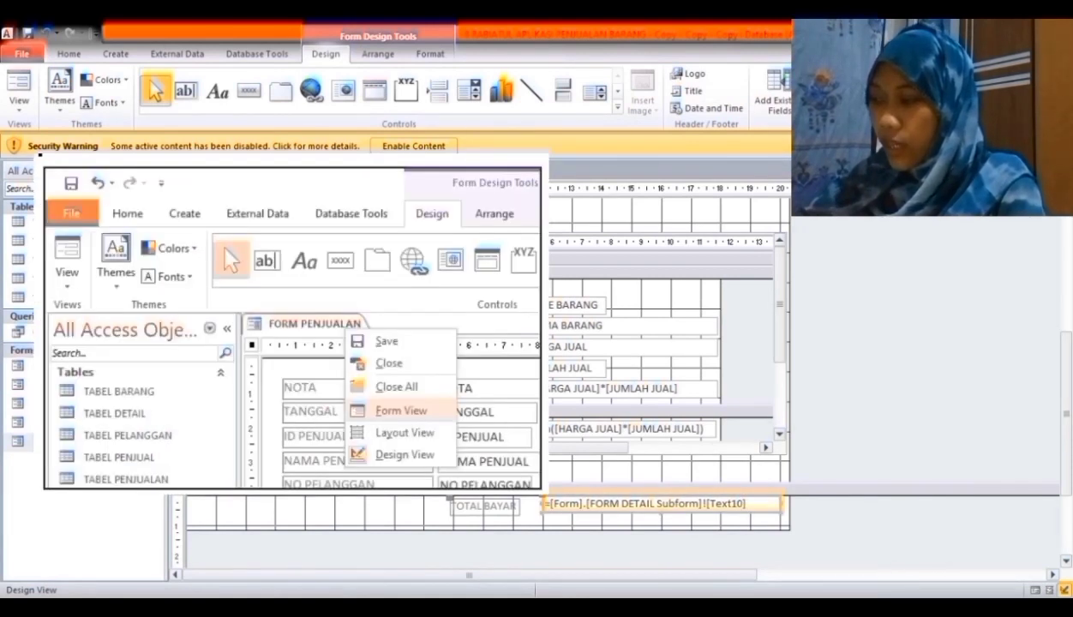
- Check FORM PENJUALAN in Form View across the sales records, then close it
left_click(284, 244)
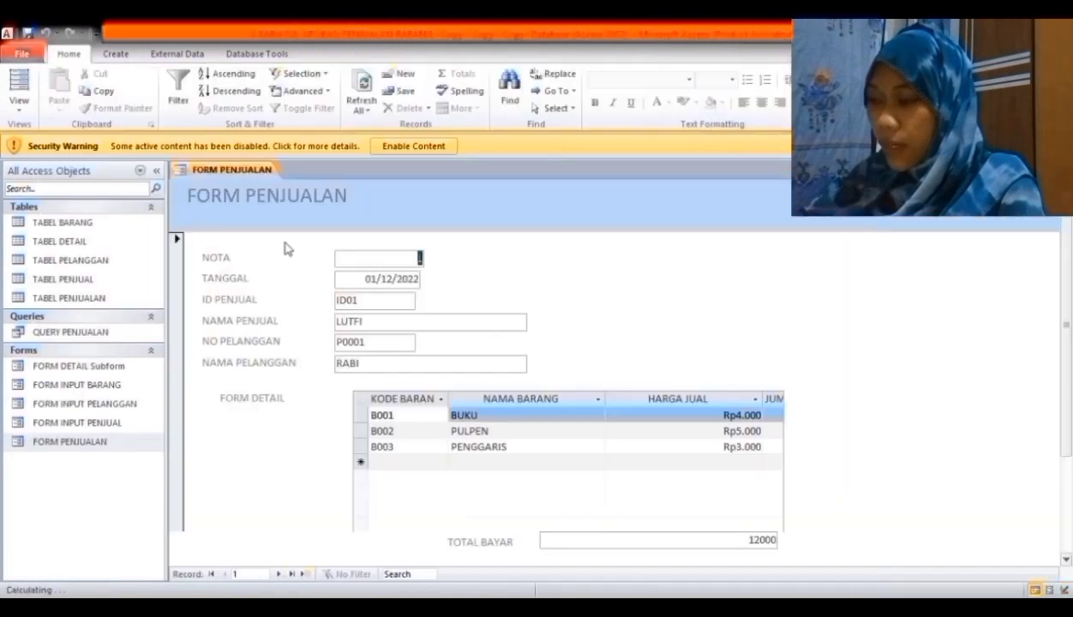
left_click(277, 574)
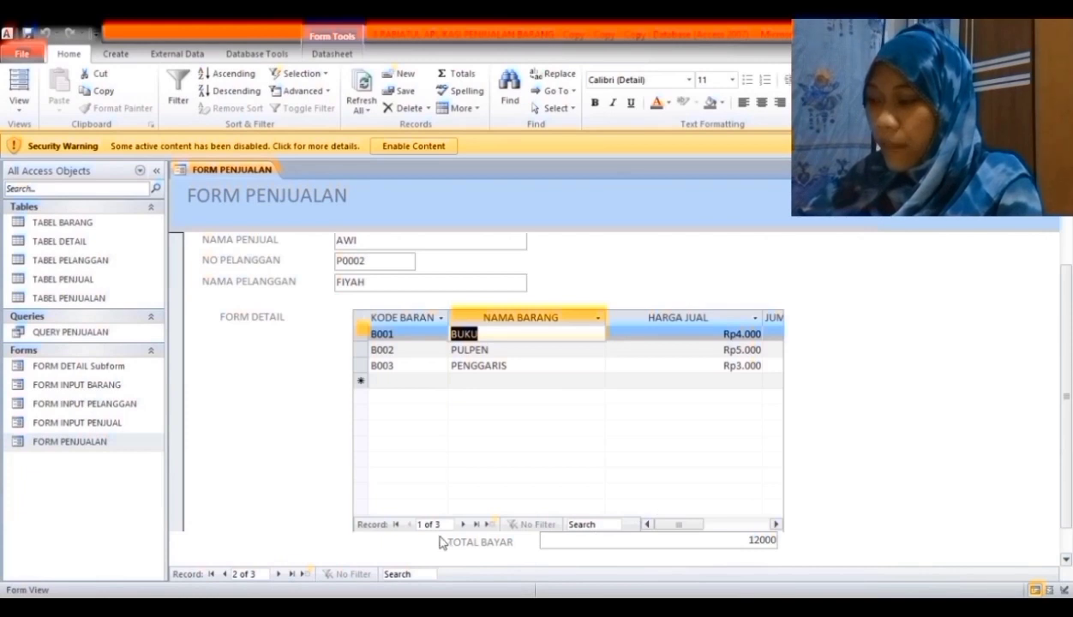
left_click(284, 573)
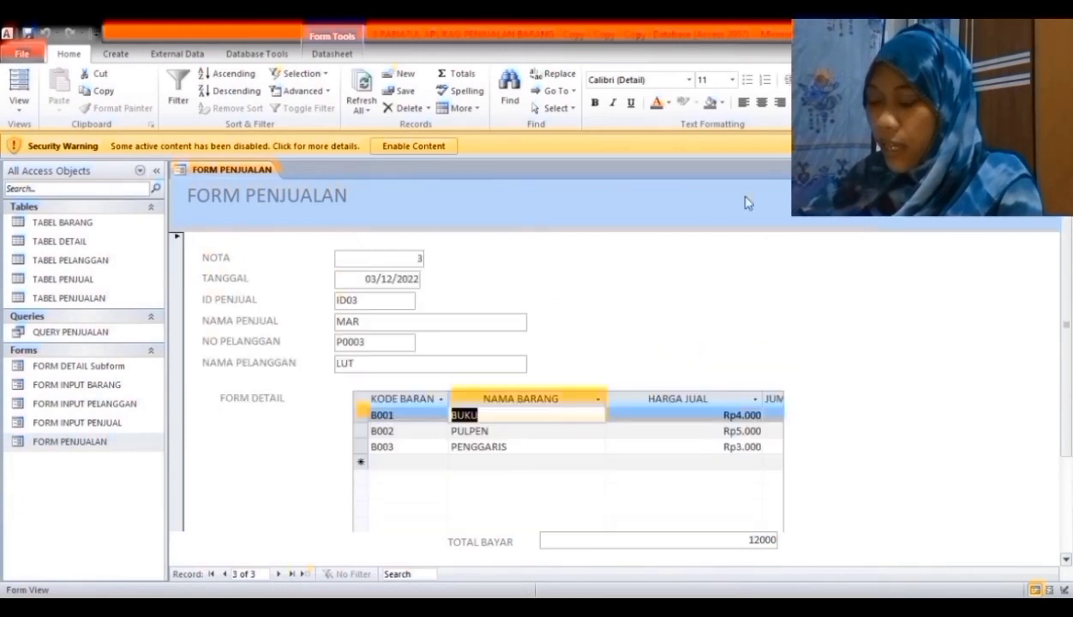
left_click(1060, 170)
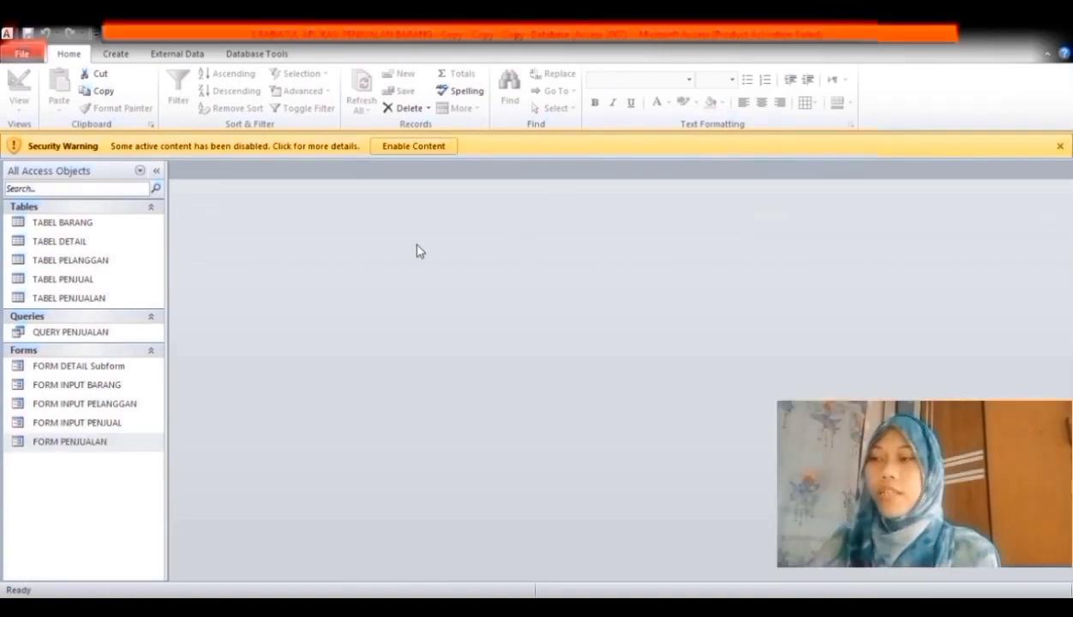
- In QUERY PENJUALAN's design, complete the TOTAL JUAL expression as [HARGA JUAL]*[JUMLAH JUAL]
right_click(147, 335)
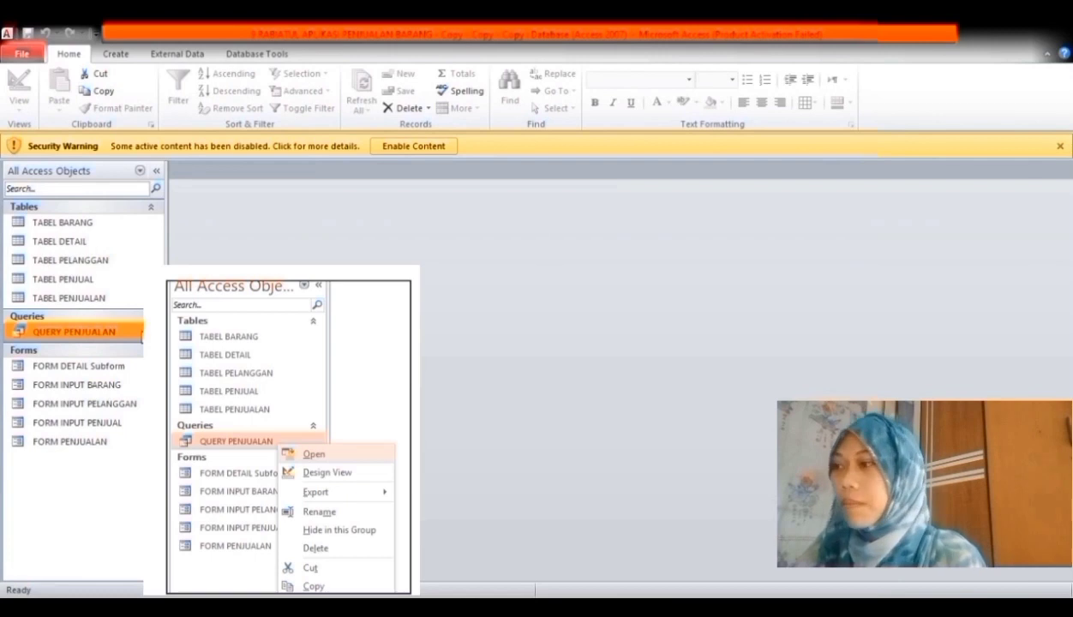
double_click(143, 335)
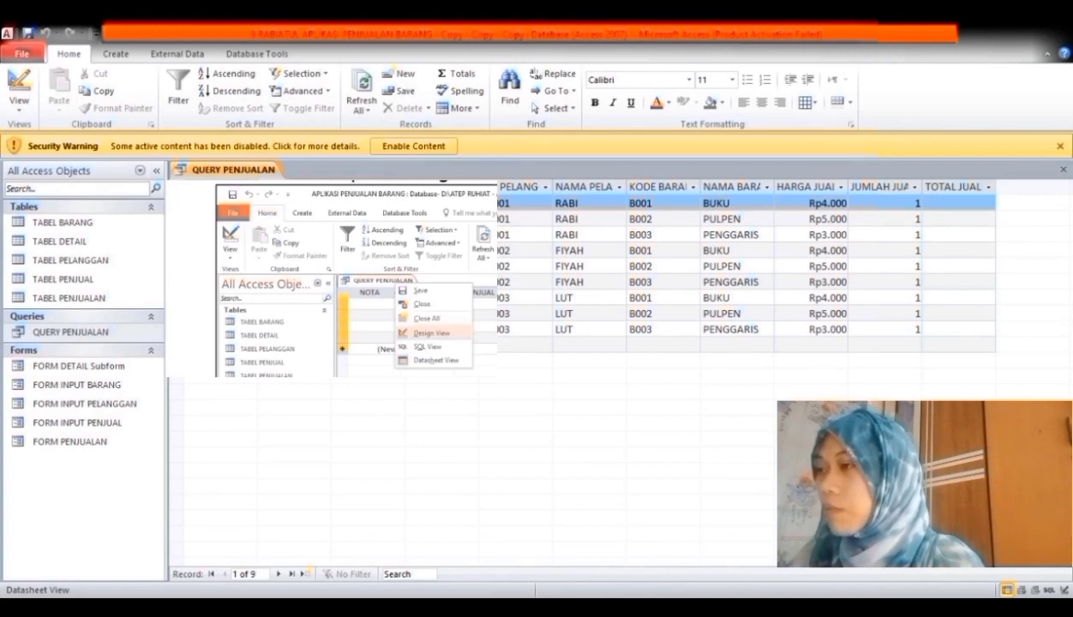
left_click(305, 240)
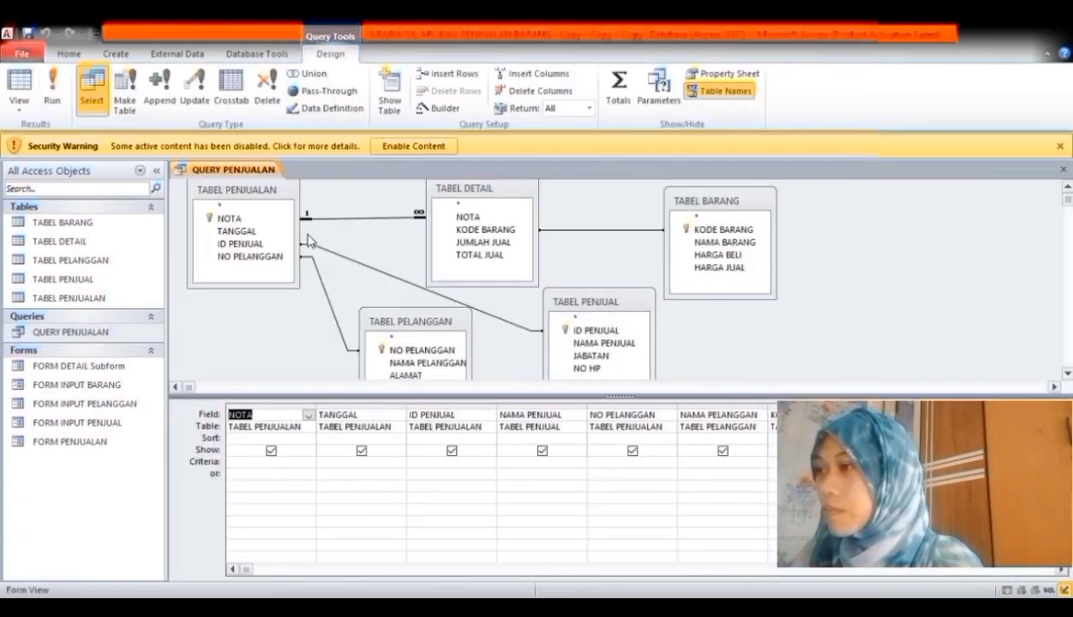
left_click(1061, 569)
left_click(1061, 569)
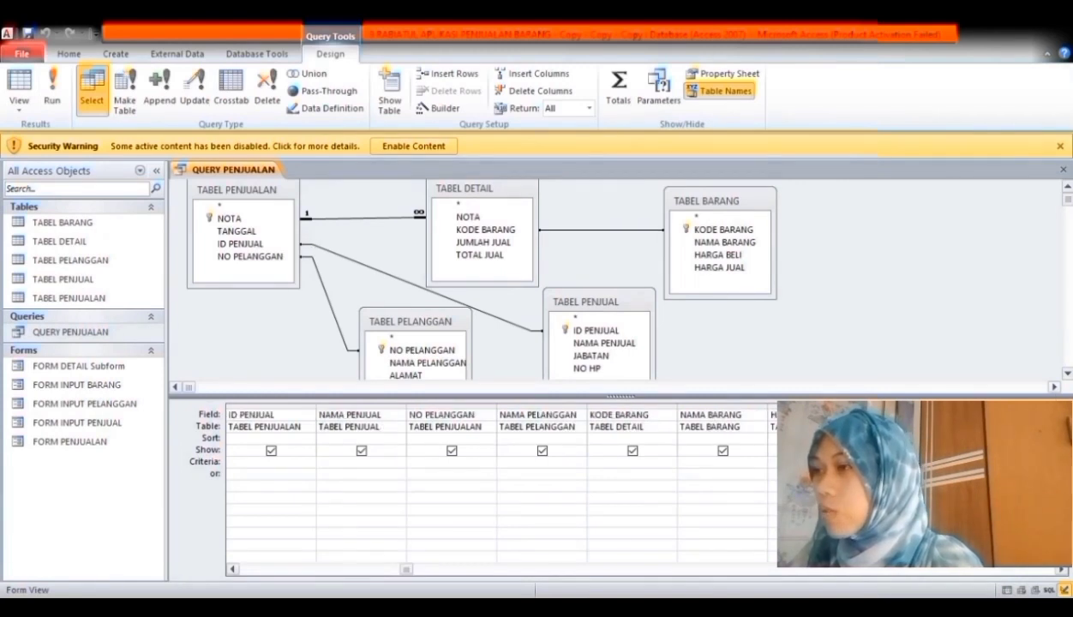
left_click(1061, 569)
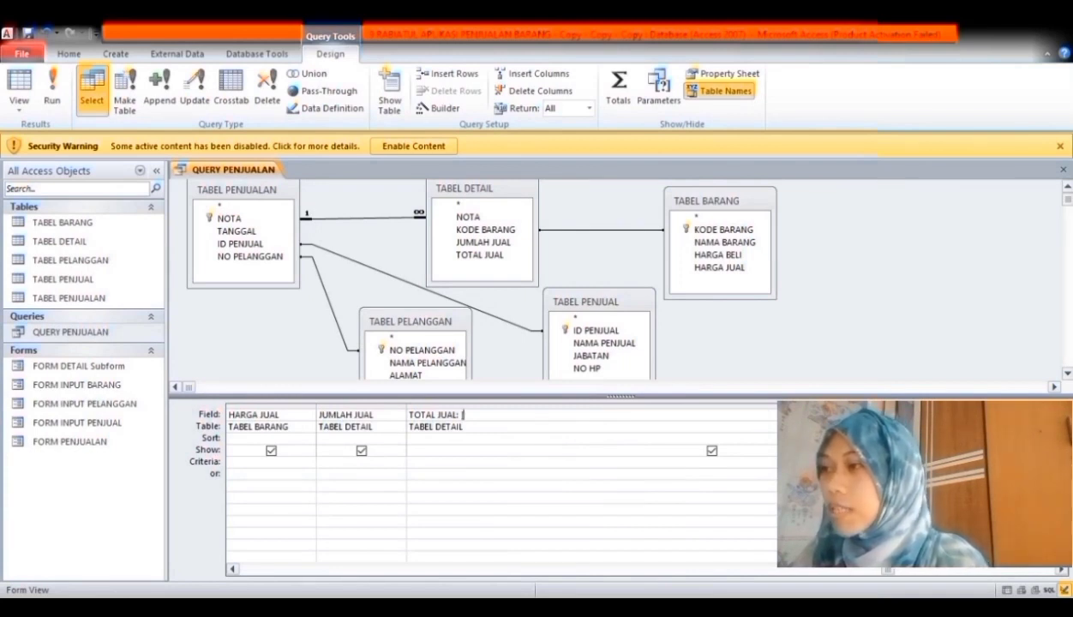
key("BackSpace")
key("Caps_Lock")
type("HARGA JUAL")
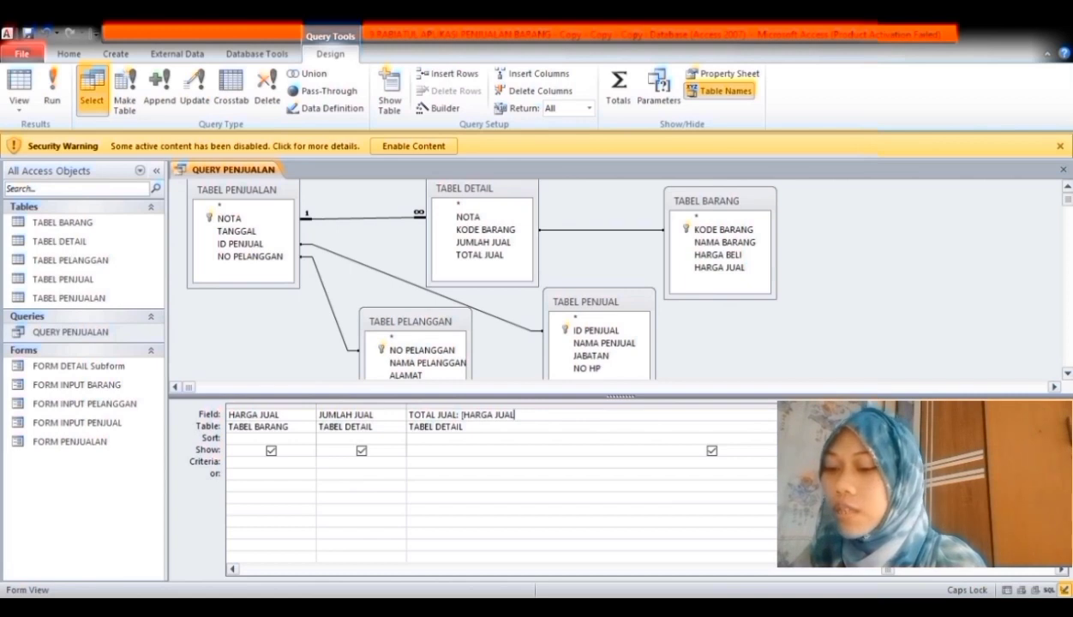
type("]*")
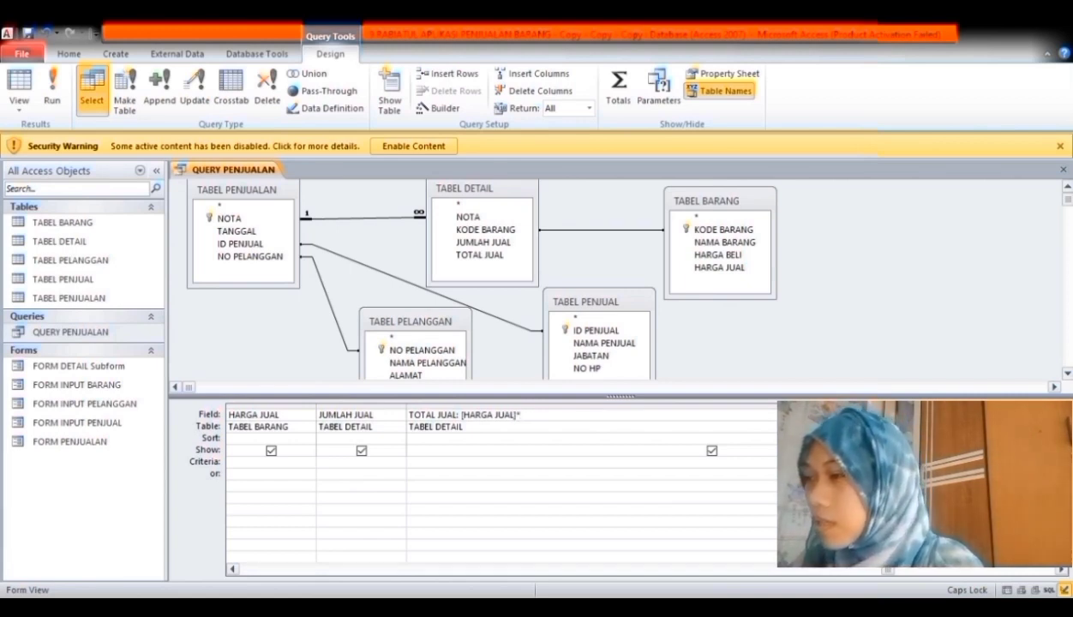
type("[JUMLA")
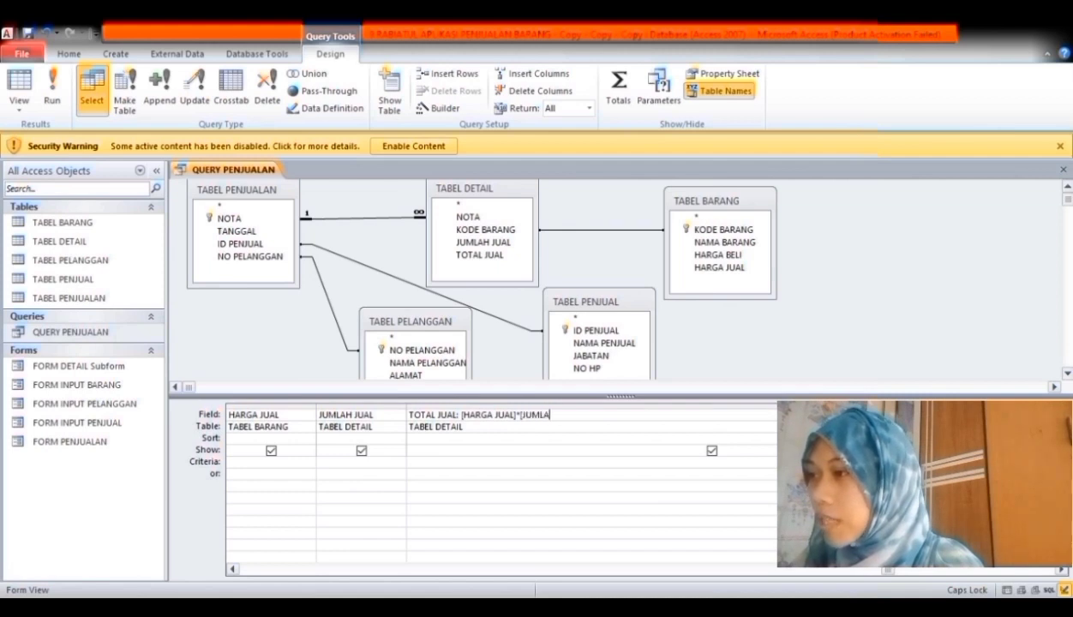
type("H JUA")
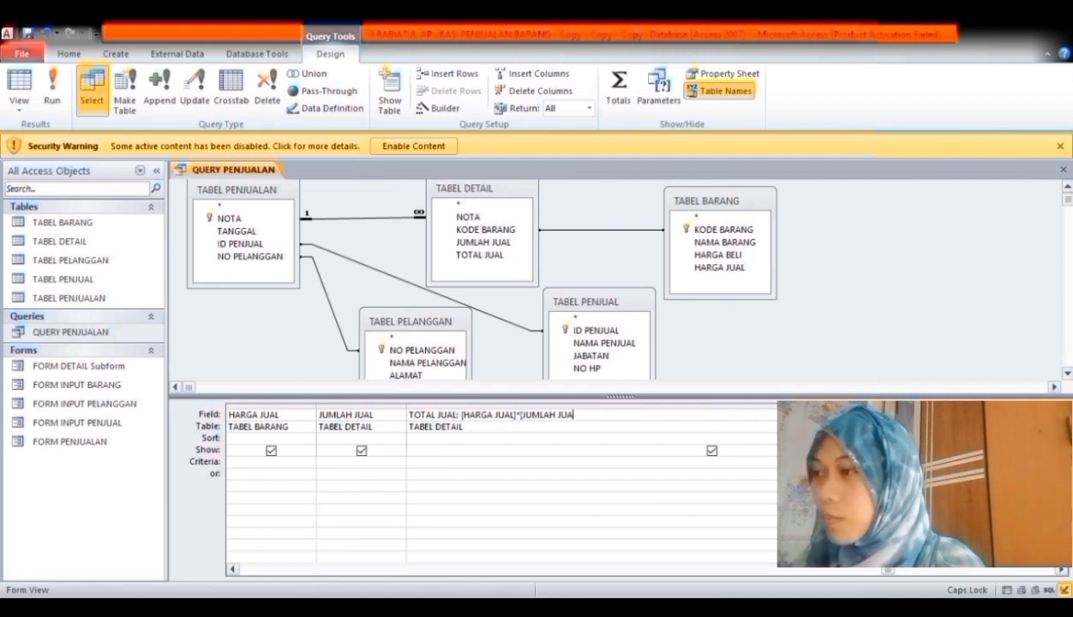
type("L]")
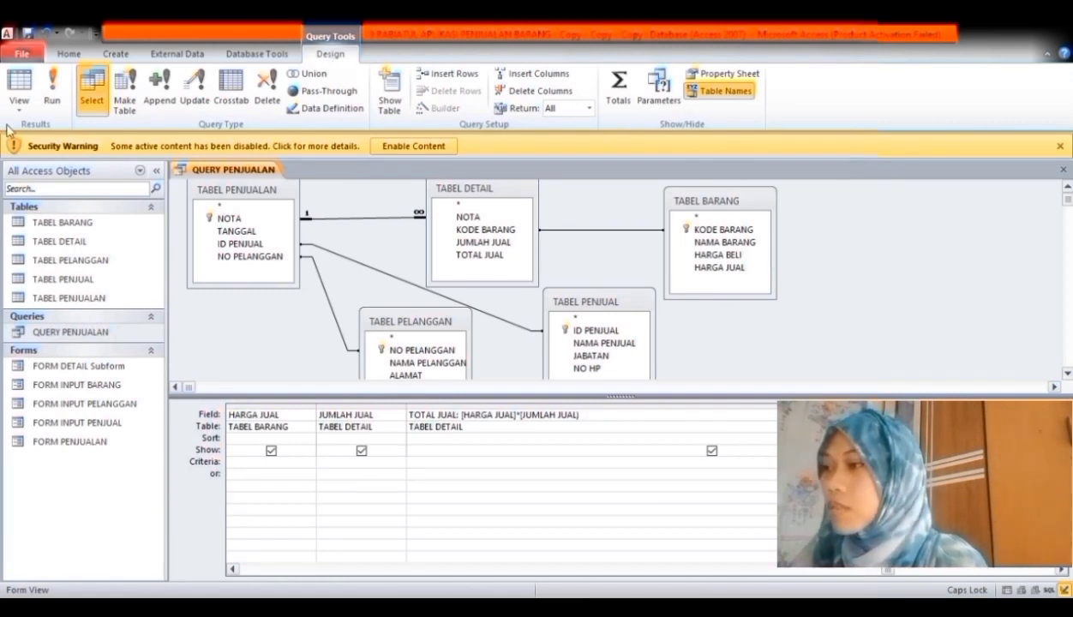
- Run QUERY PENJUALAN, check its TOTAL JUAL values, and close it
left_click(54, 85)
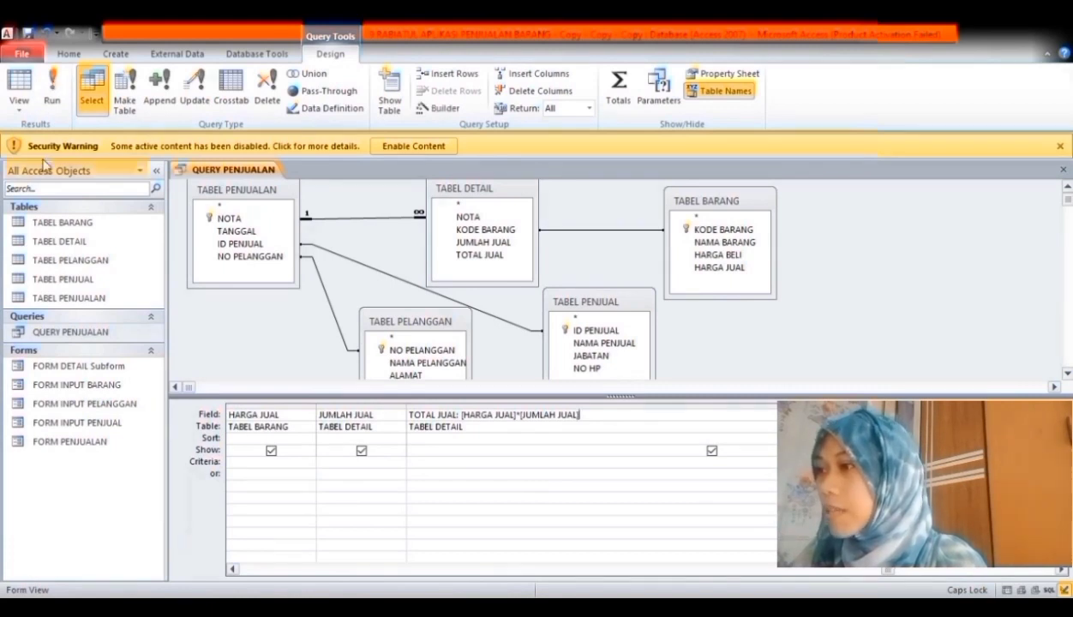
left_click(53, 86)
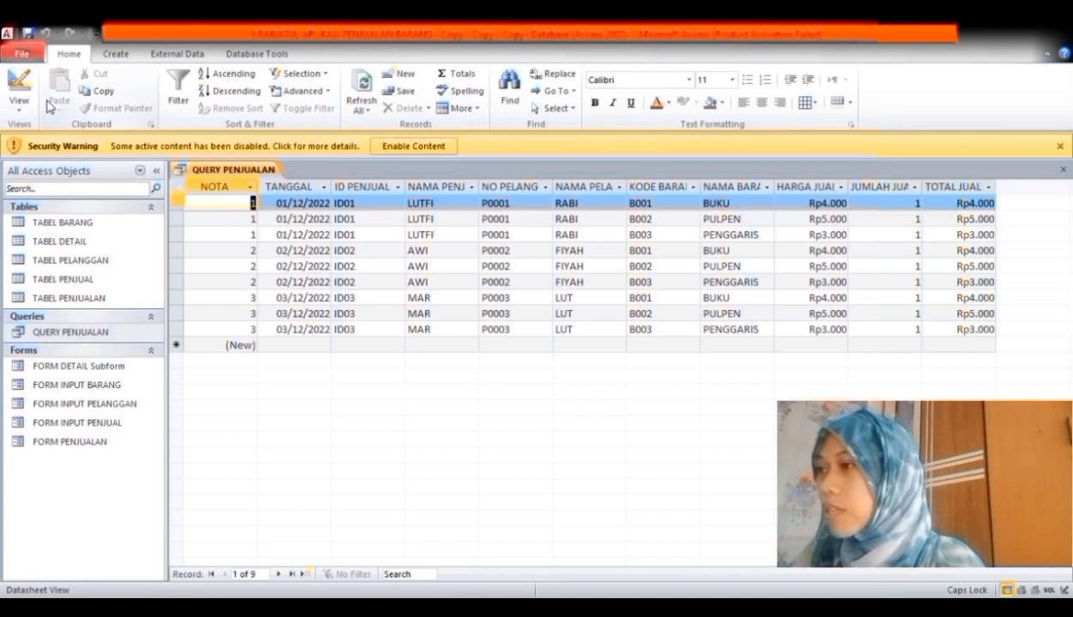
left_click_drag(960, 203, 974, 330)
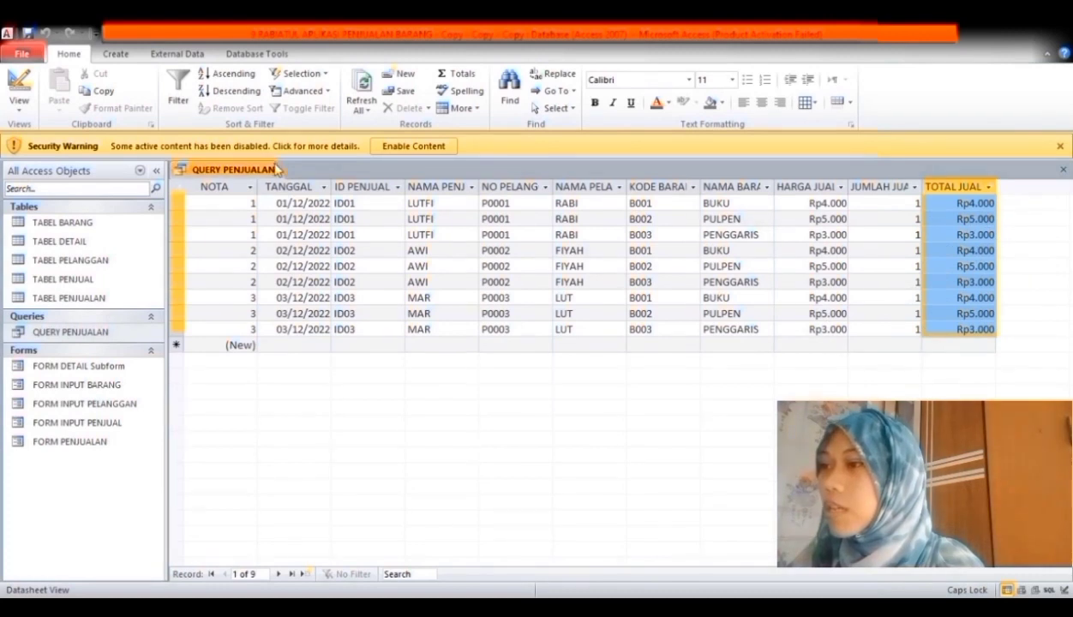
left_click(1064, 169)
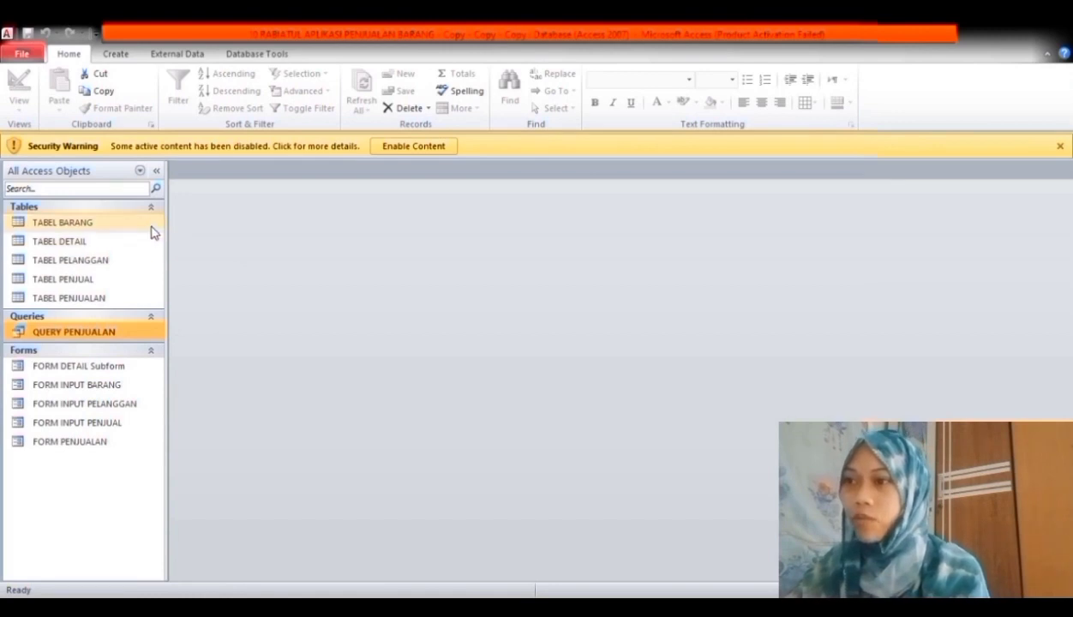
- Build the DAFTAR BARANG report from TABEL BARANG with the Report Wizard, sorted by KODE BARANG
left_click(114, 226)
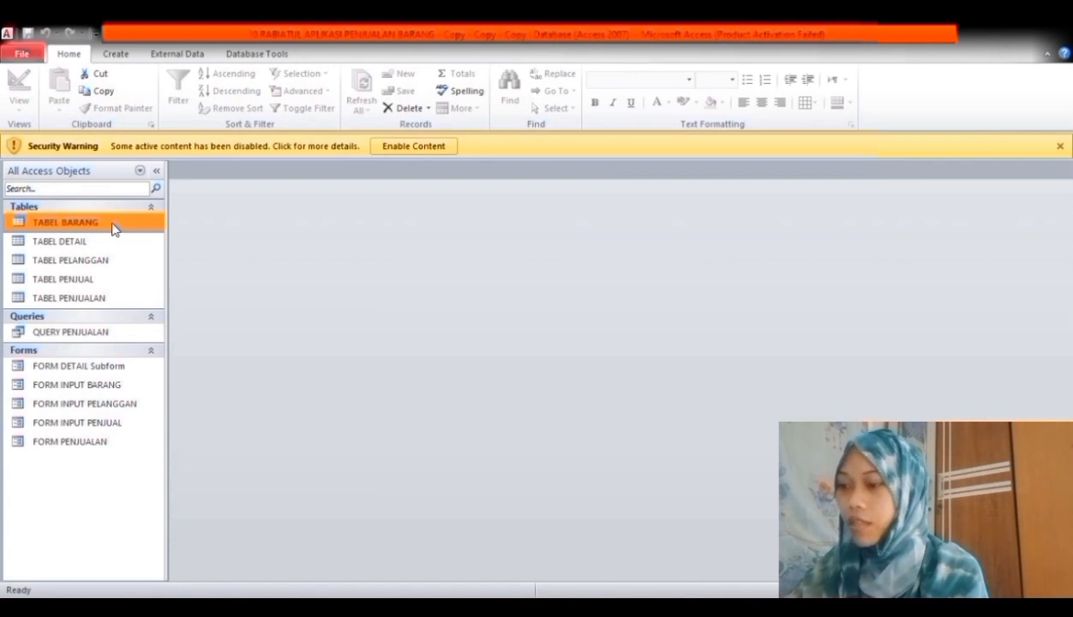
left_click(117, 55)
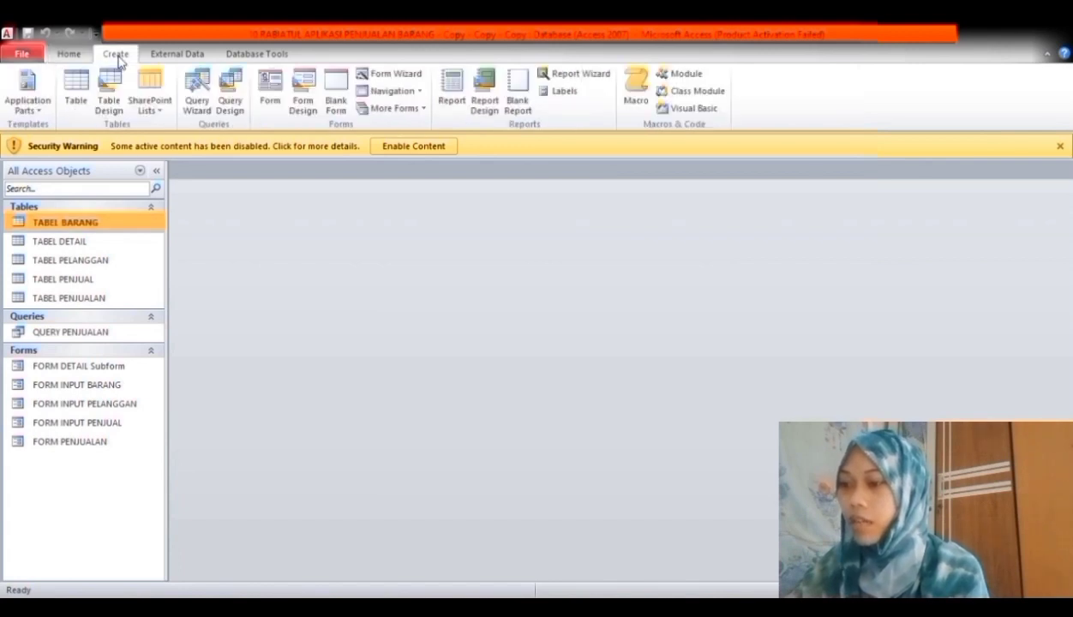
left_click(565, 76)
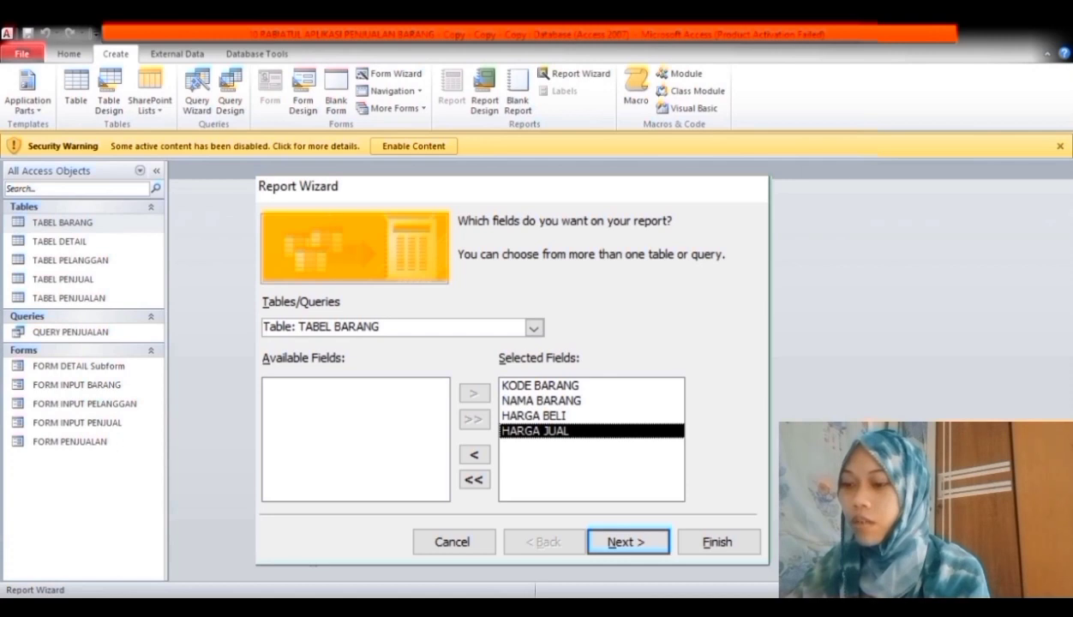
key("Return")
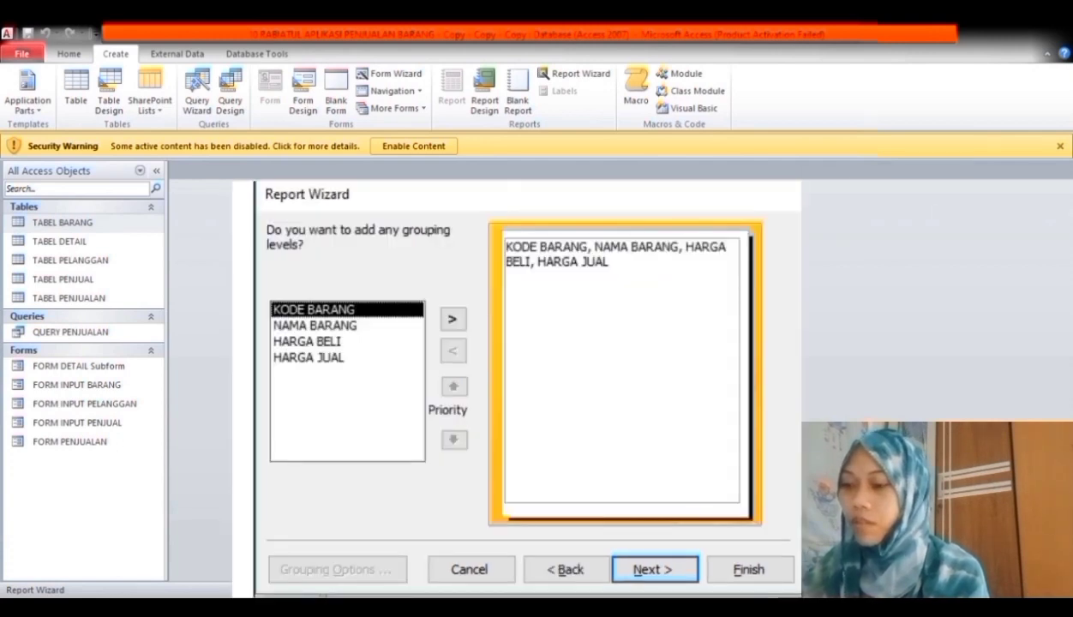
key("Return")
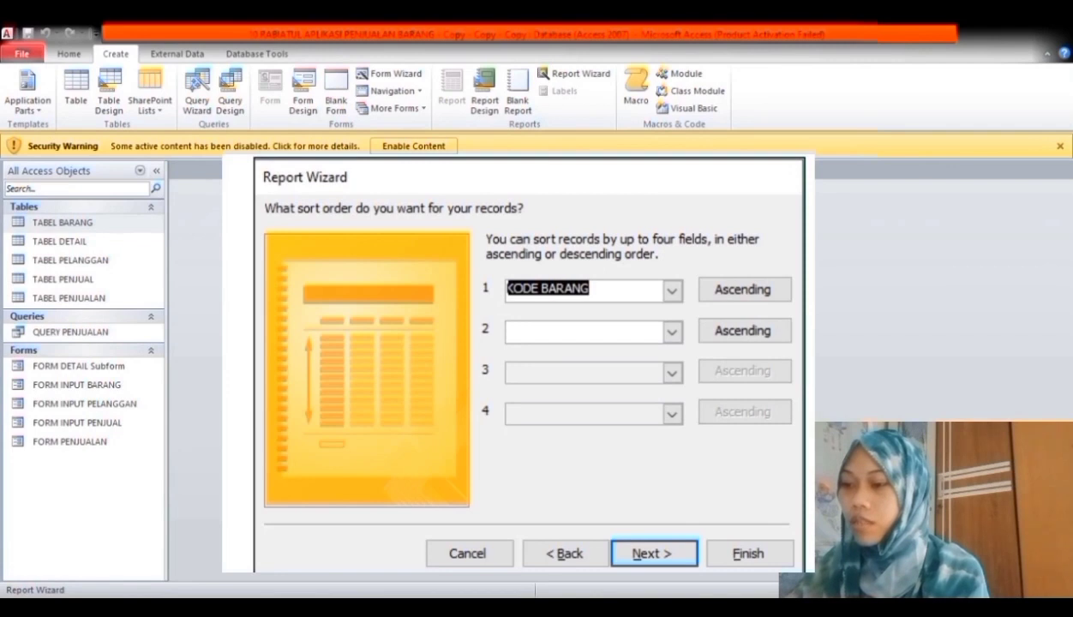
key("Return")
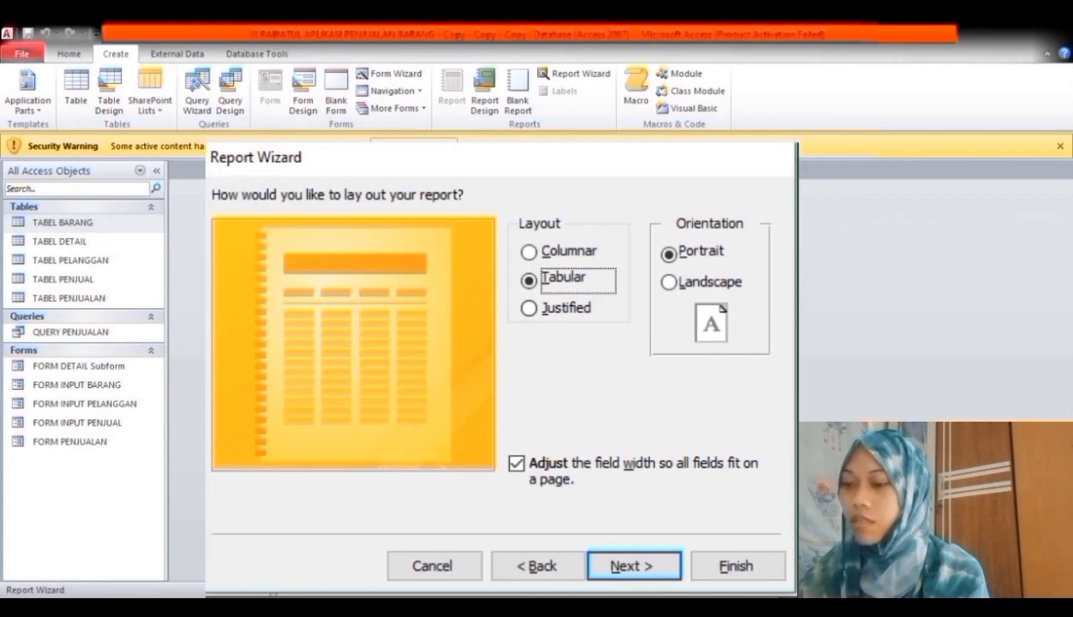
key("alt+f")
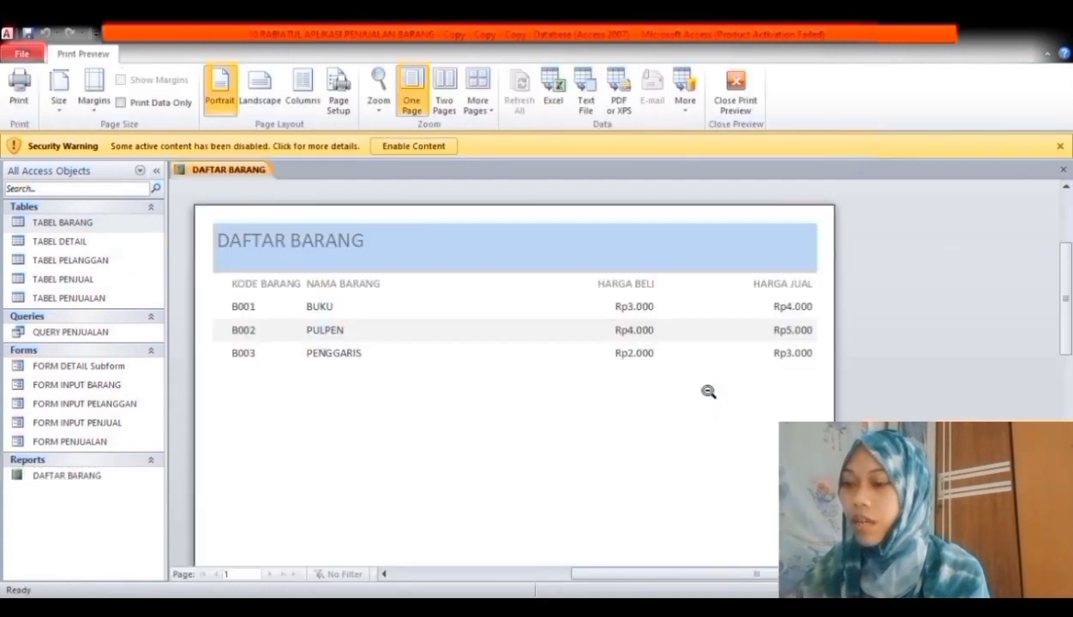
key("ctrl+w")
- Build the DAFTAR PENJUAL and DAFTAR PELANGGAN reports from TABEL PENJUAL and TABEL PELANGGAN
left_click(66, 279)
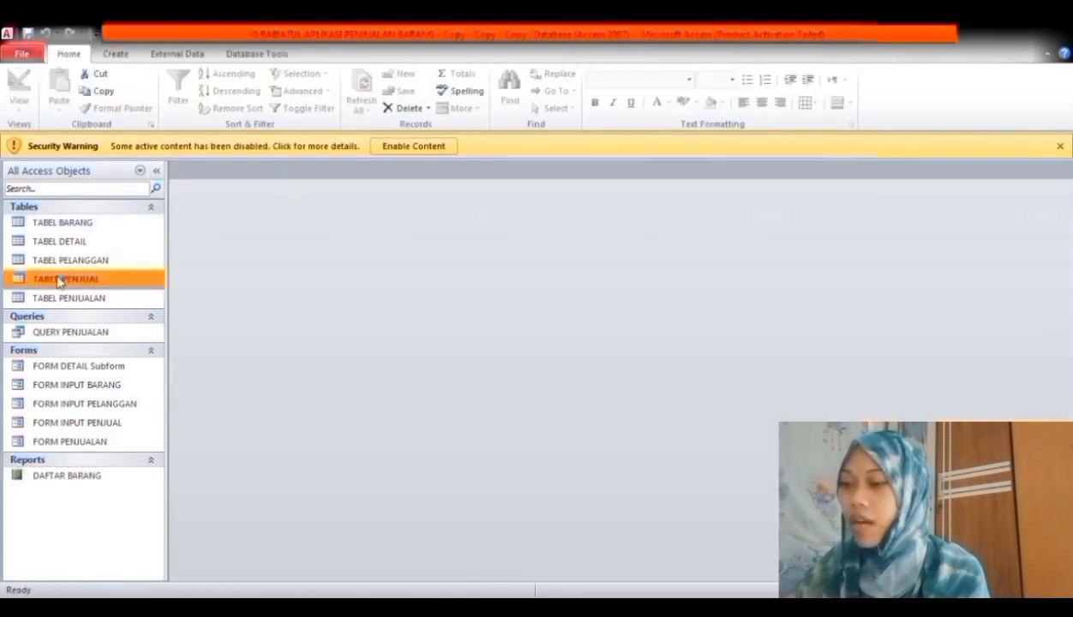
left_click(116, 53)
left_click(575, 73)
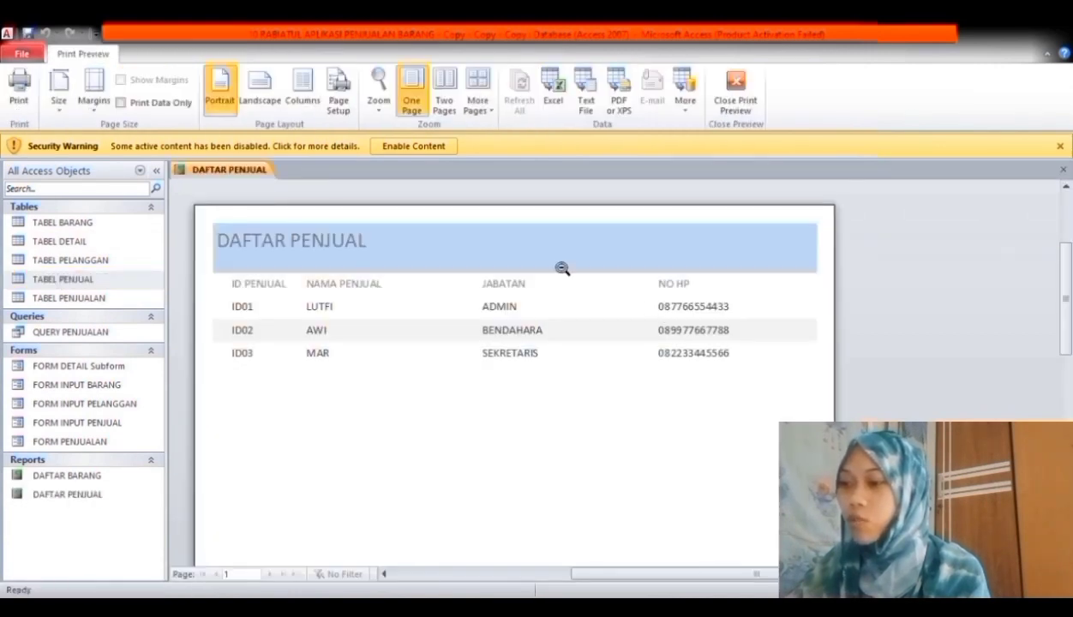
key("ctrl+w")
left_click(110, 264)
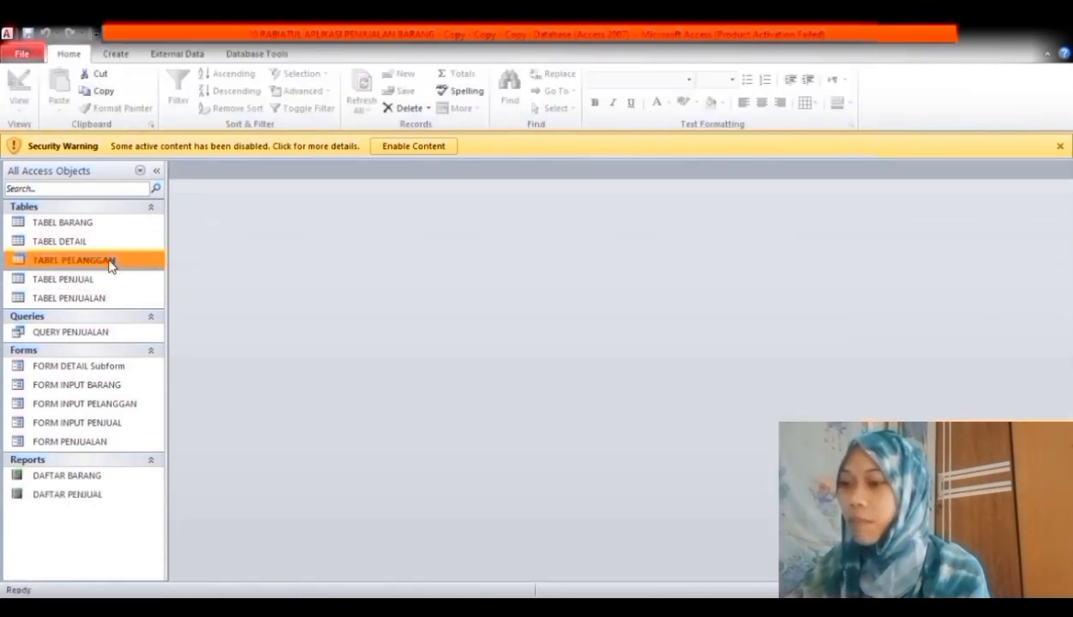
left_click(116, 53)
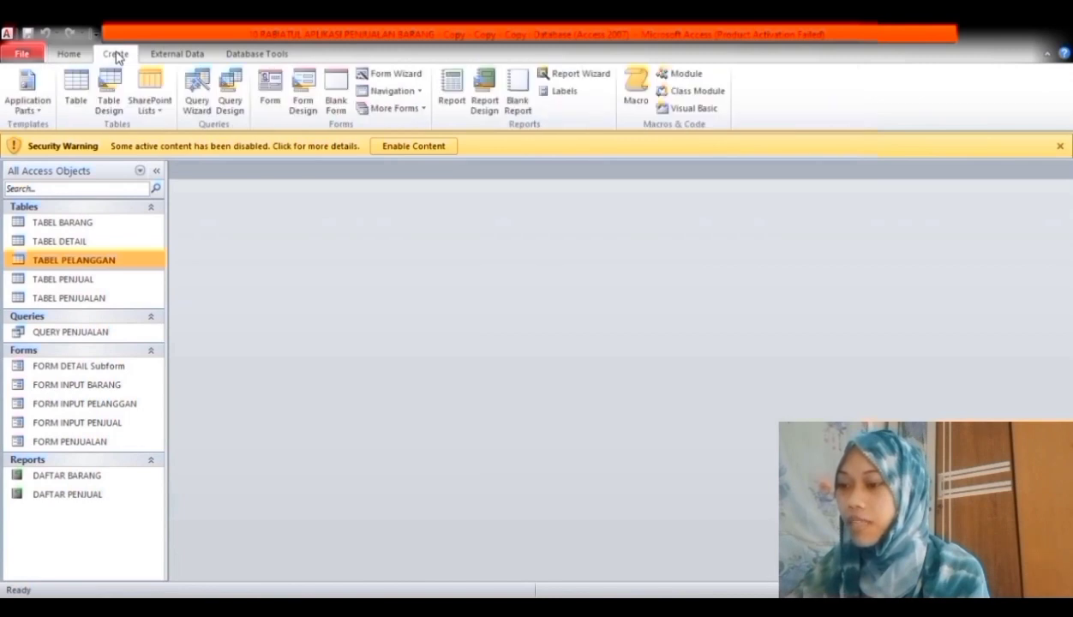
left_click(566, 75)
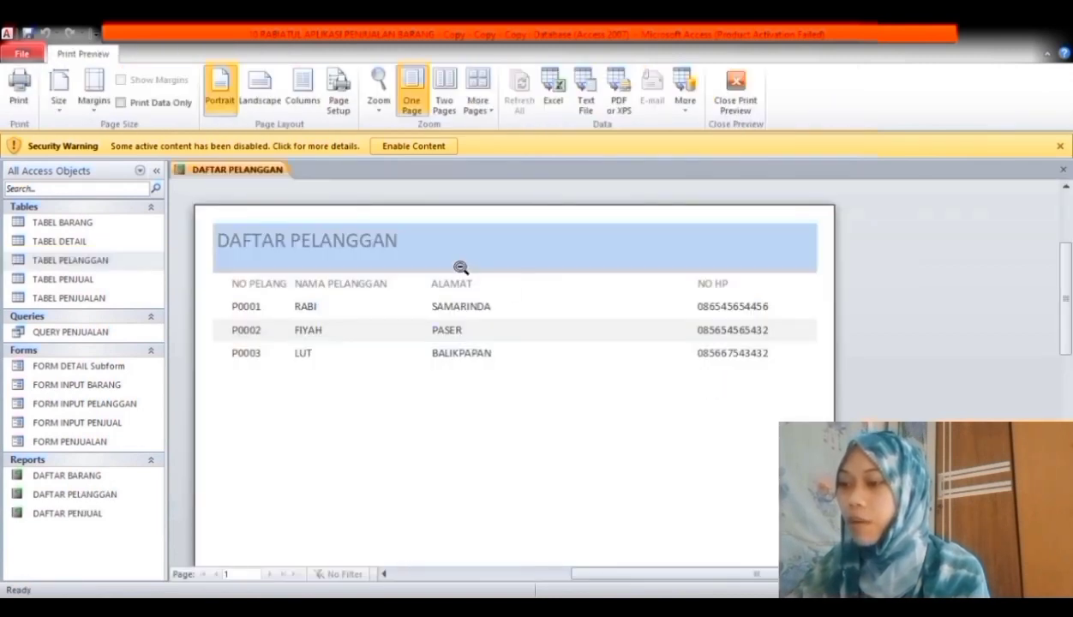
middle_click(230, 175)
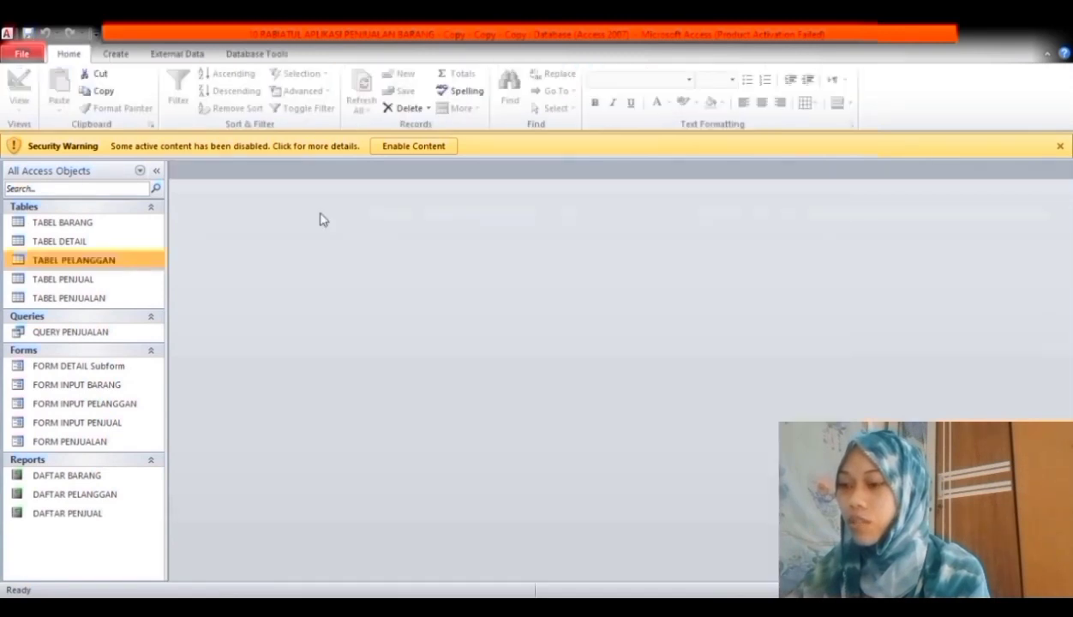
- Generate the LAPORAN PENJUALAN report from QUERY PENJUALAN using the Report Wizard
left_click(95, 338)
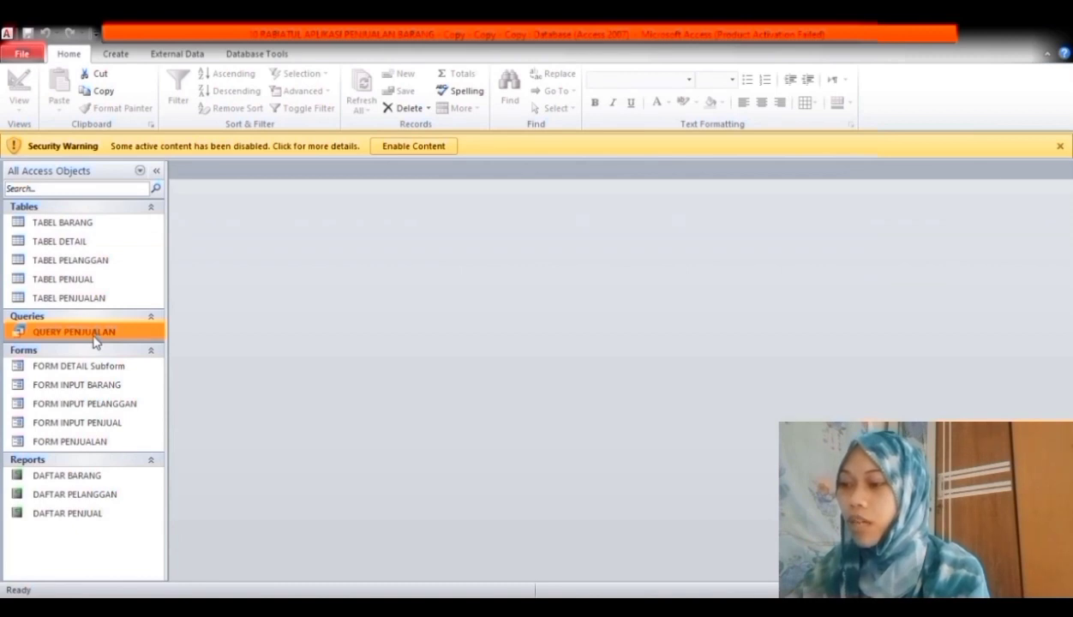
left_click(113, 55)
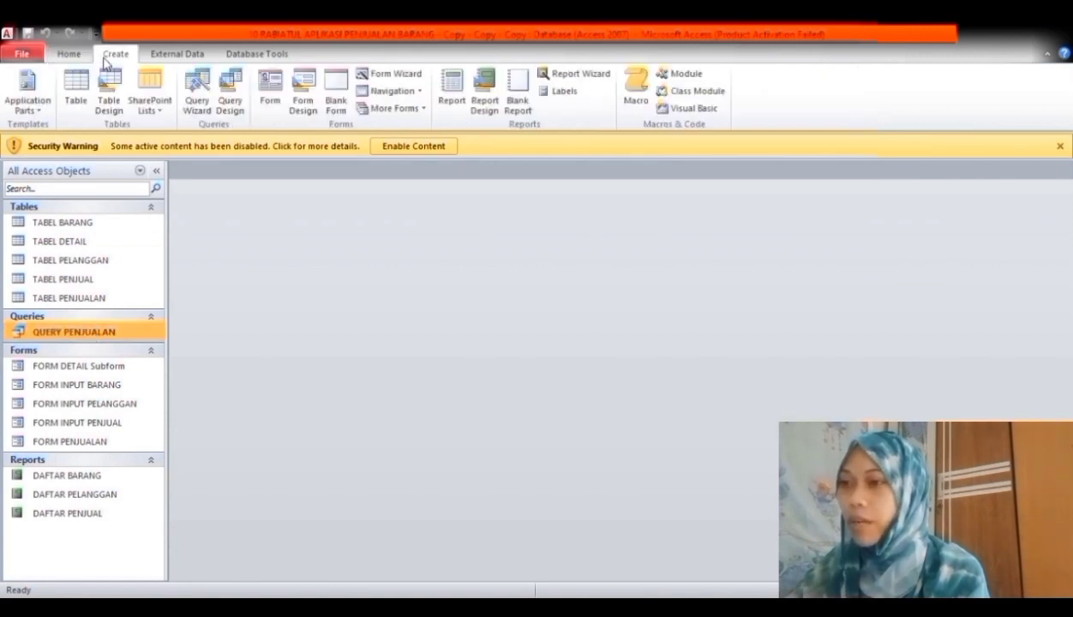
left_click(576, 74)
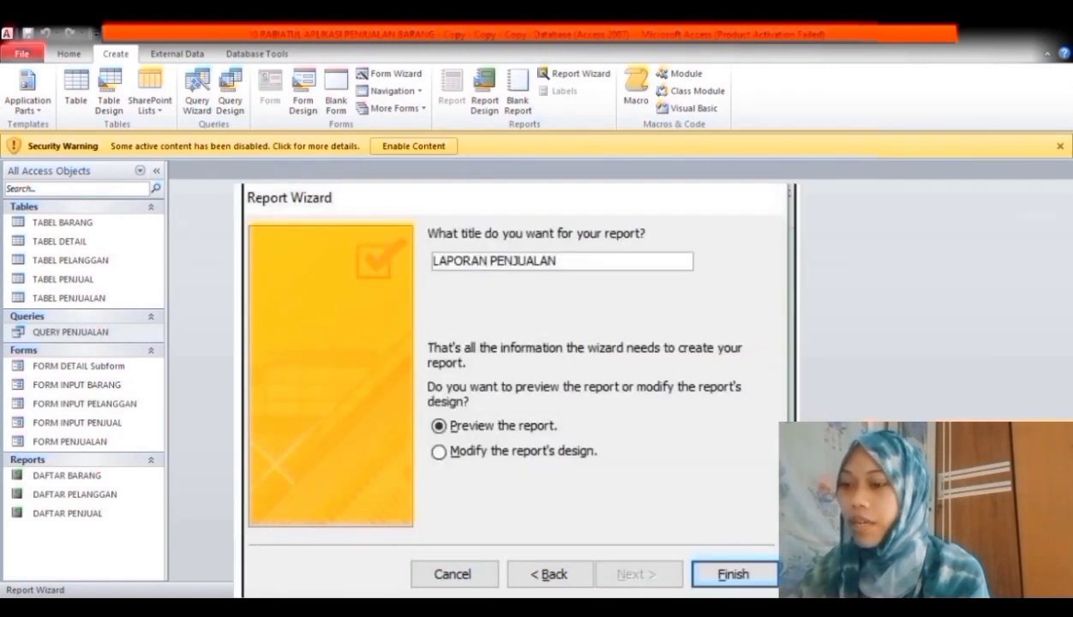
left_click(734, 575)
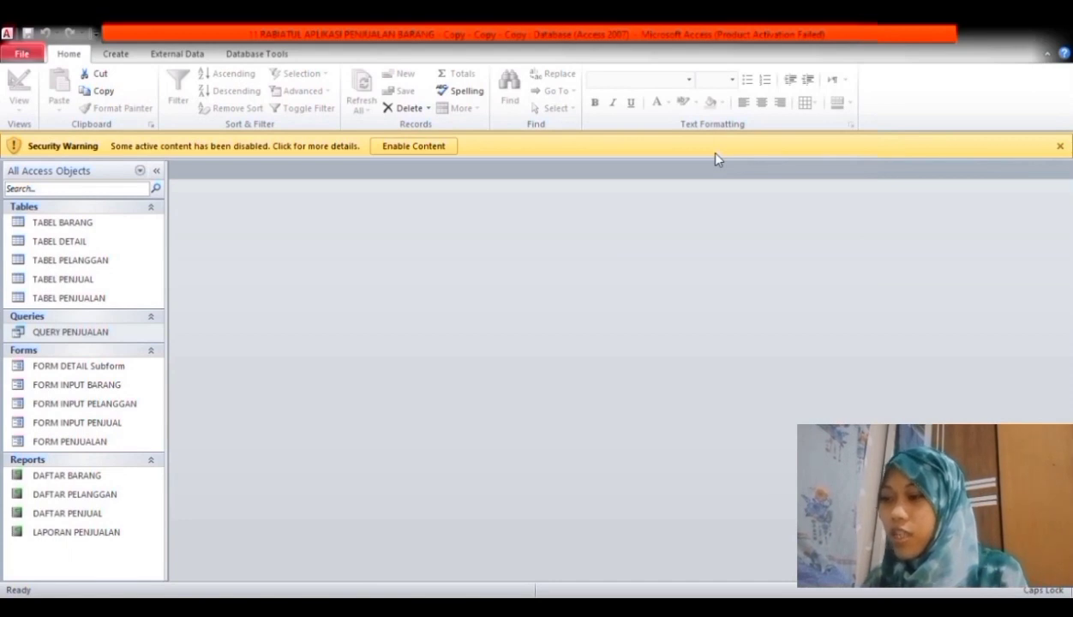
- Copy QUERY PENJUALAN and paste it as QUERY KUITANSI
right_click(109, 334)
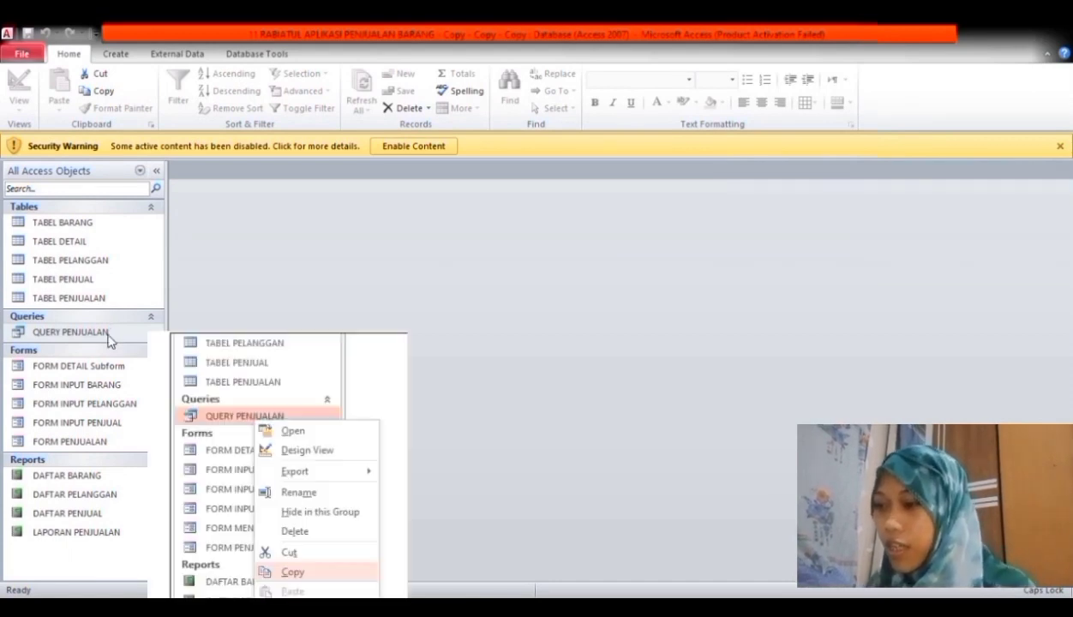
right_click(109, 337)
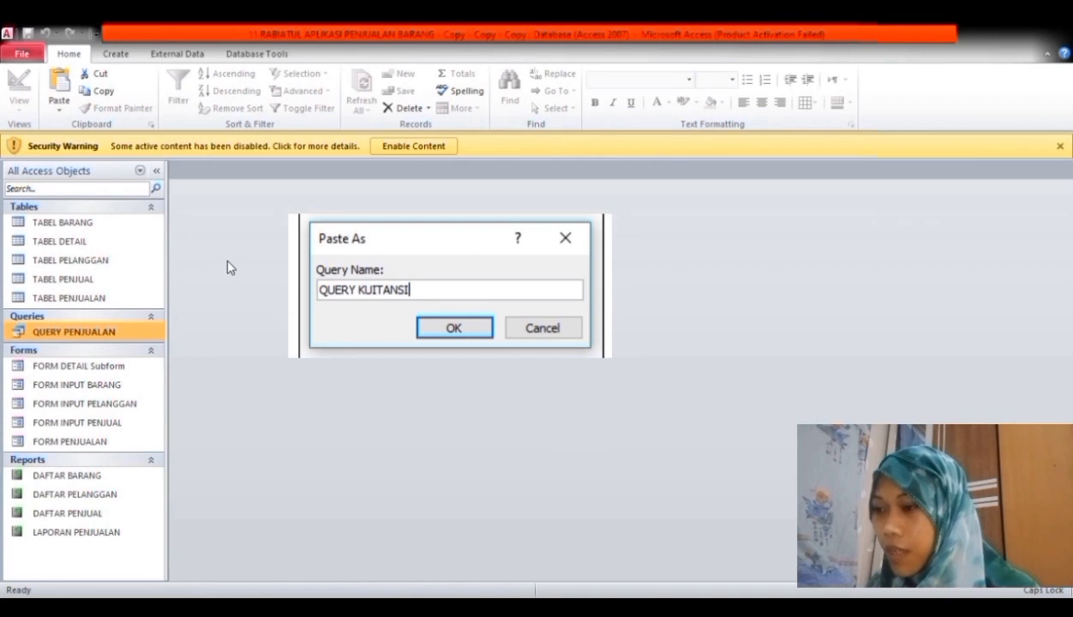
key("Return")
- Set QUERY KUITANSI's NOTA criterion to [Forms]![FORM PENJUALAN]![NOTA] and close the design
right_click(136, 333)
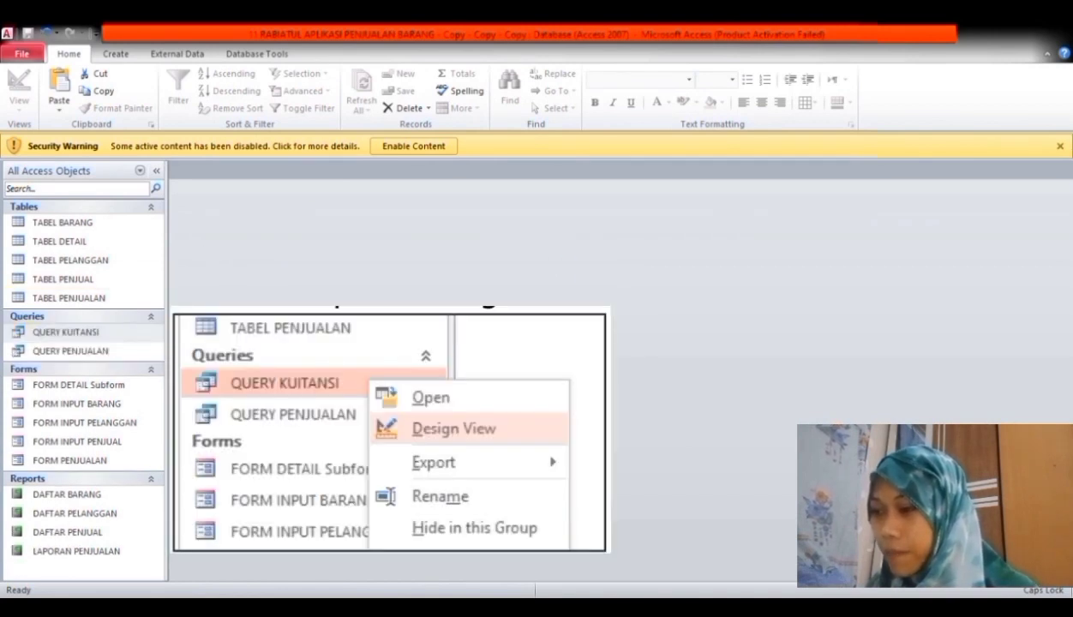
left_click(185, 365)
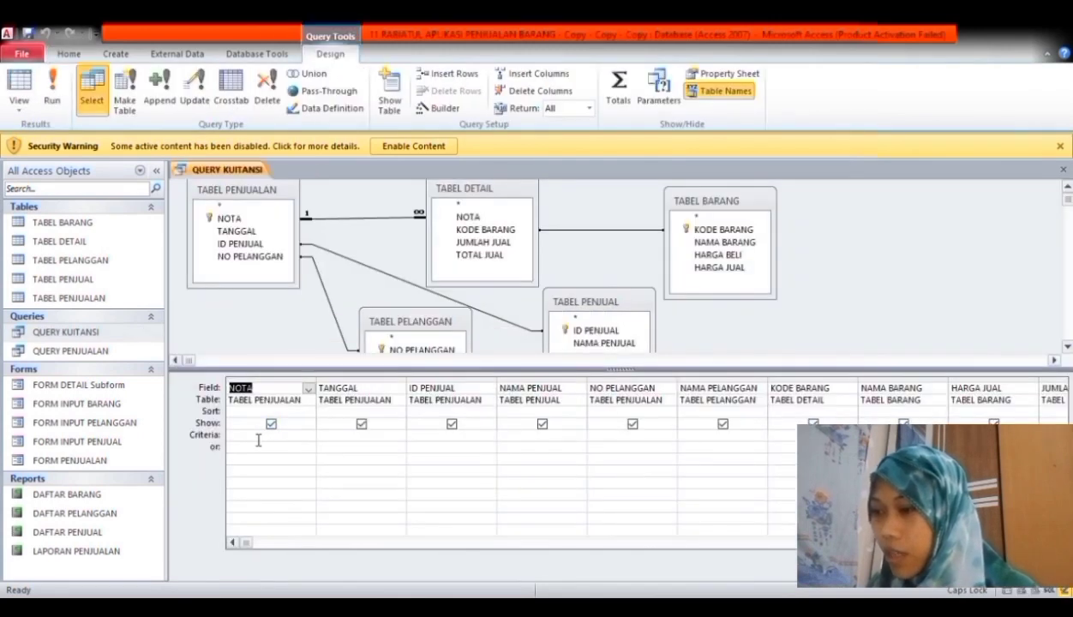
right_click(258, 440)
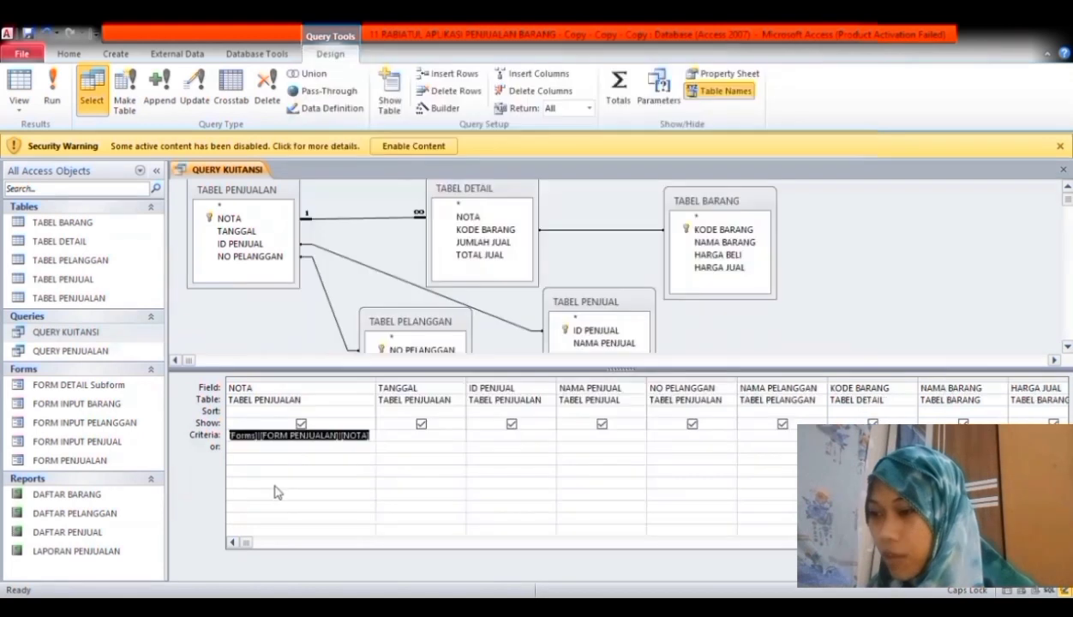
left_click(364, 486)
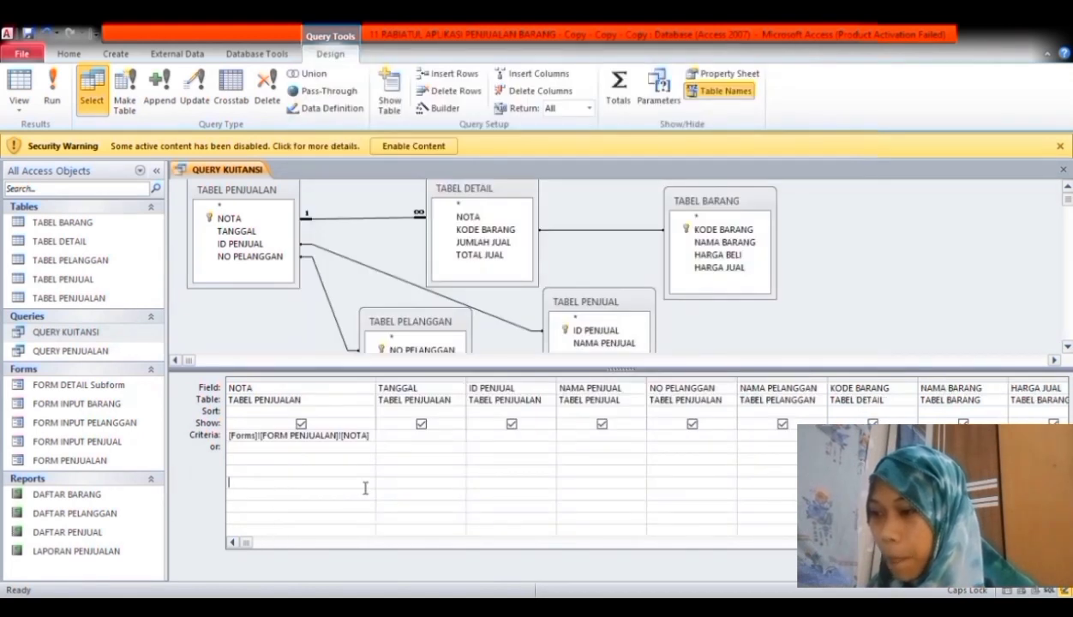
left_click(1063, 169)
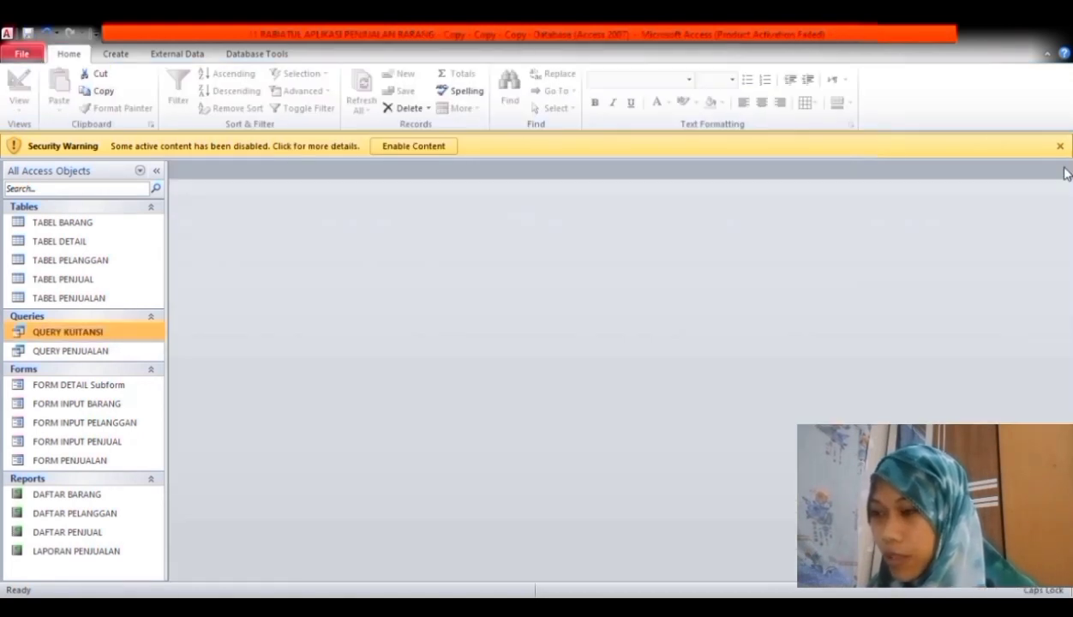
- Create a blank report in Design View with QUERY KUITANSI as its record source
left_click(118, 55)
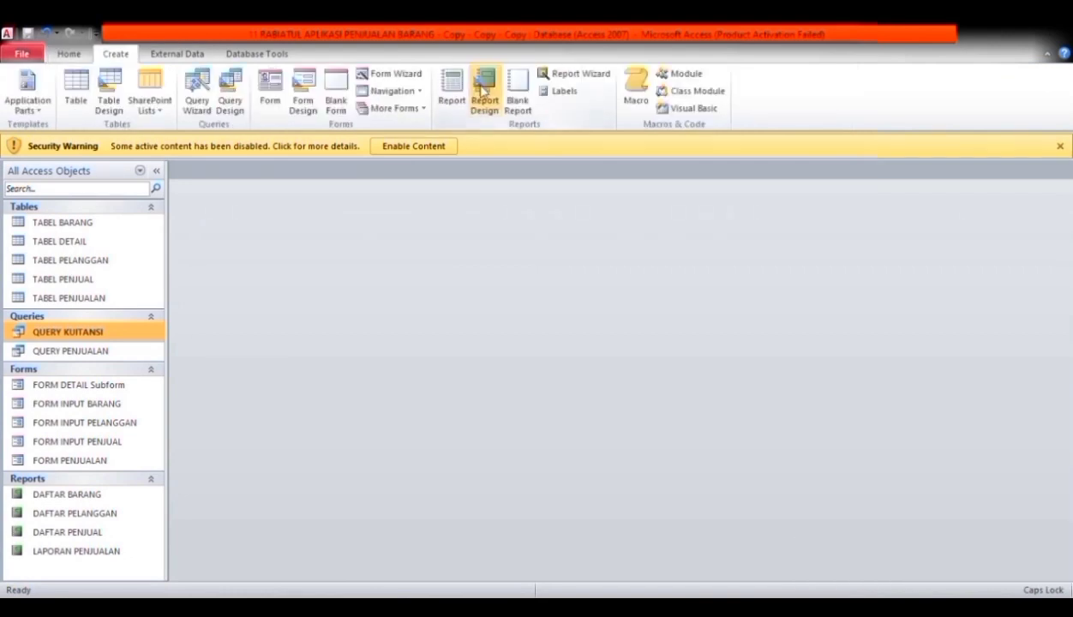
left_click(483, 91)
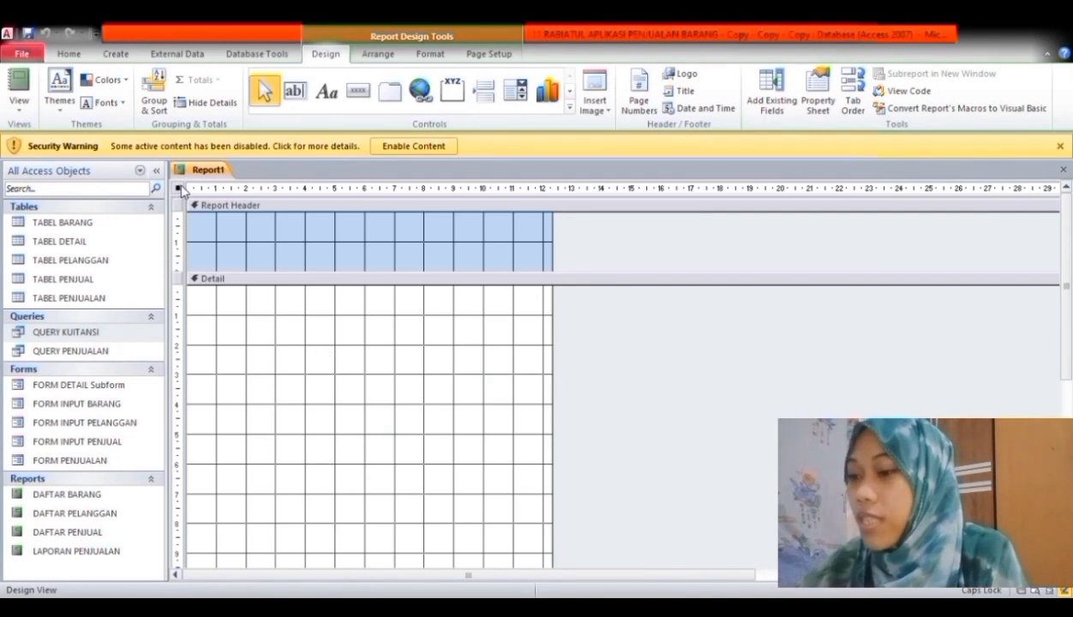
double_click(179, 189)
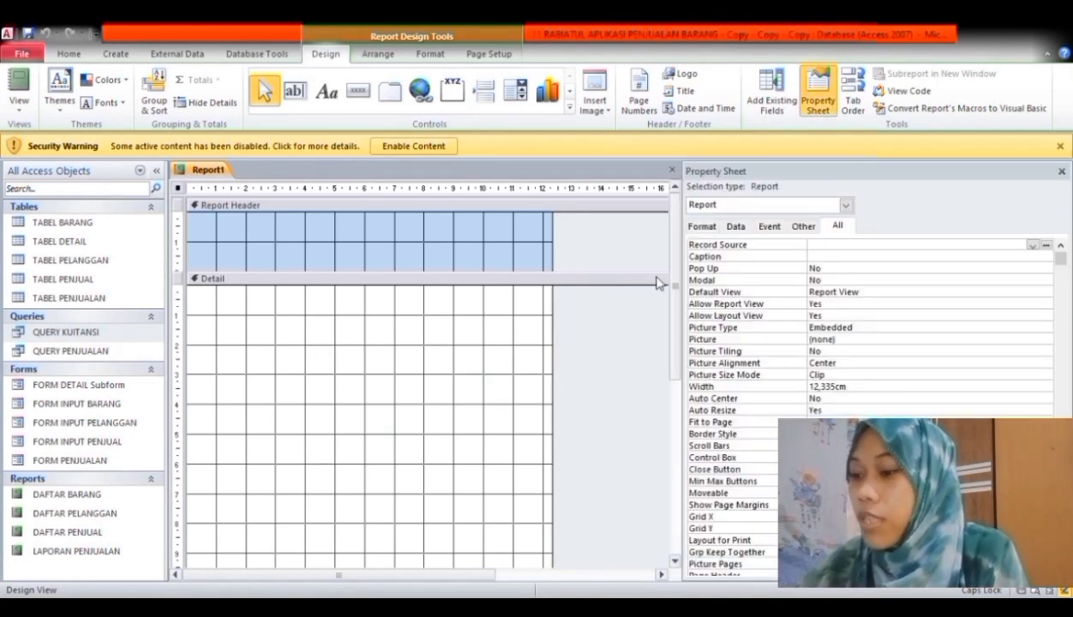
left_click(1033, 245)
left_click(990, 259)
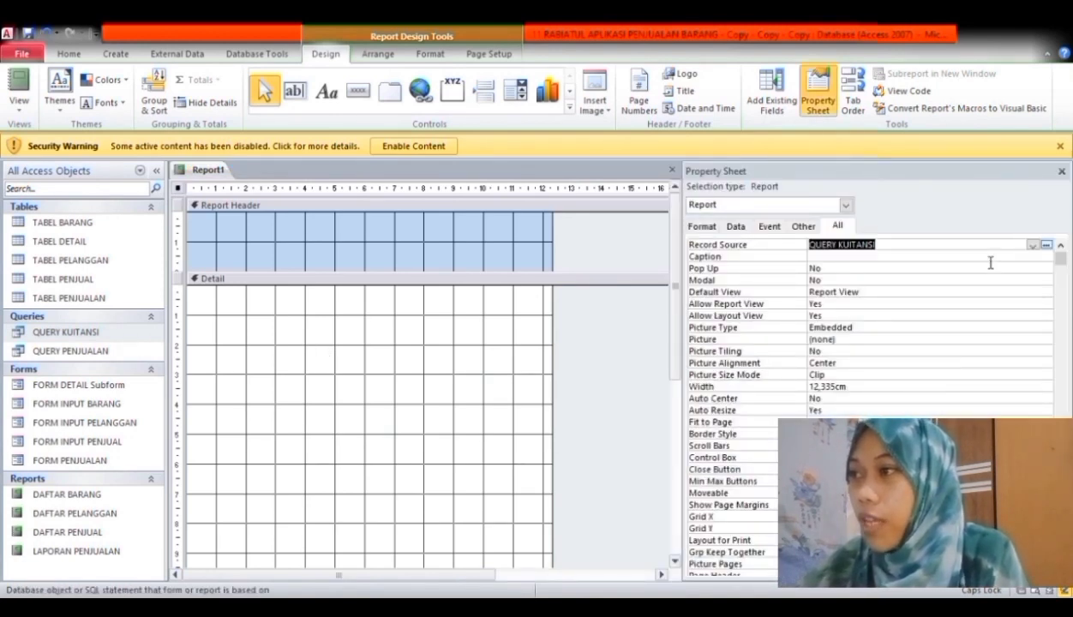
- Add a KUITANSI title label to the report header
left_click(334, 98)
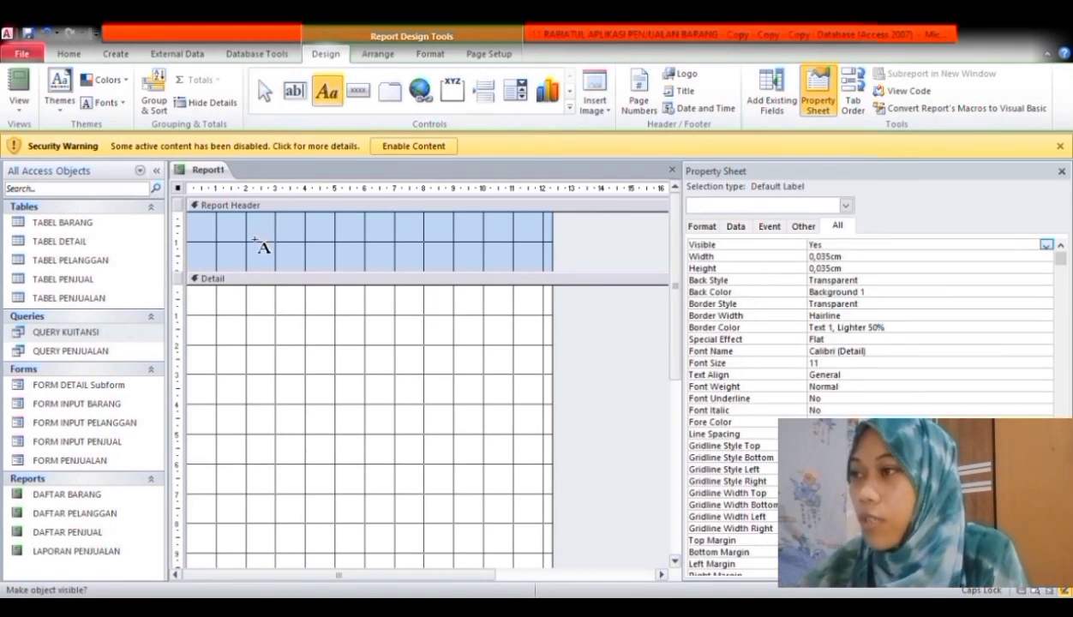
key("Escape")
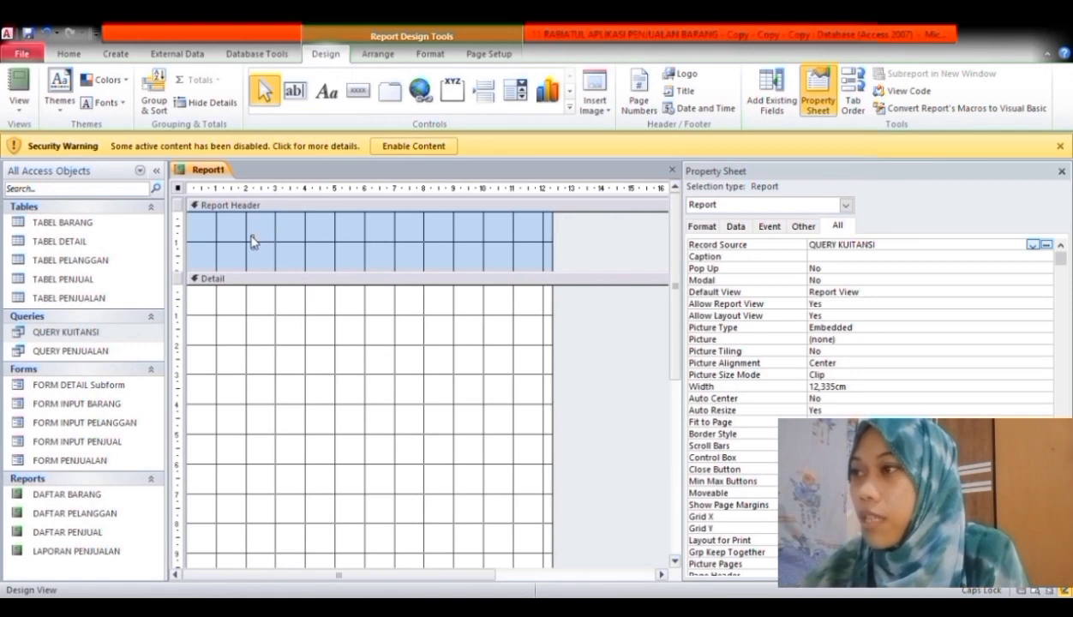
type("KUIT")
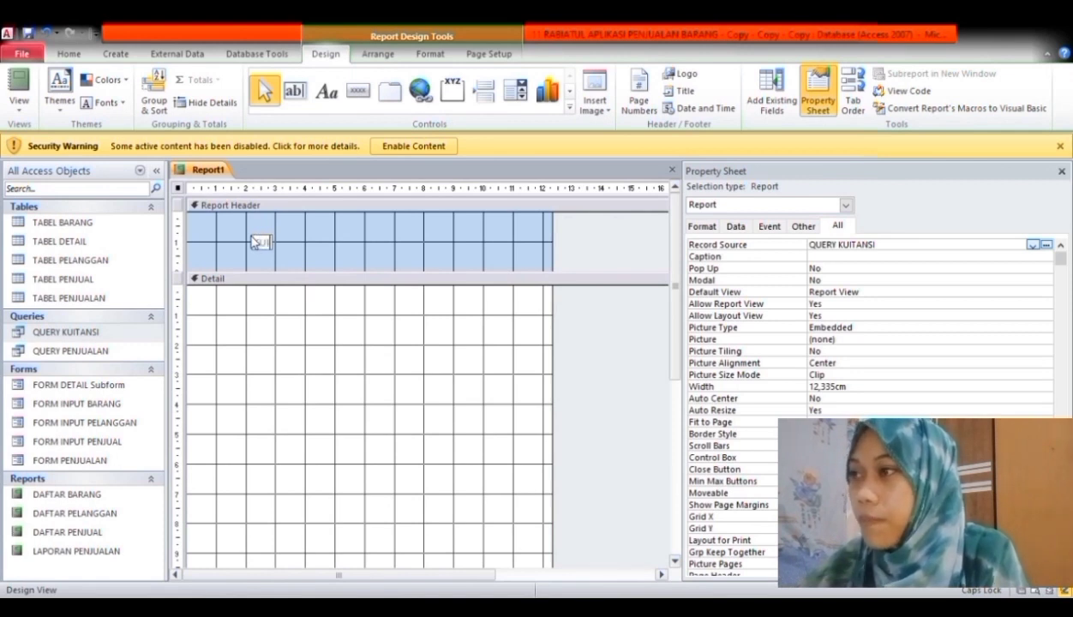
type("ANSI")
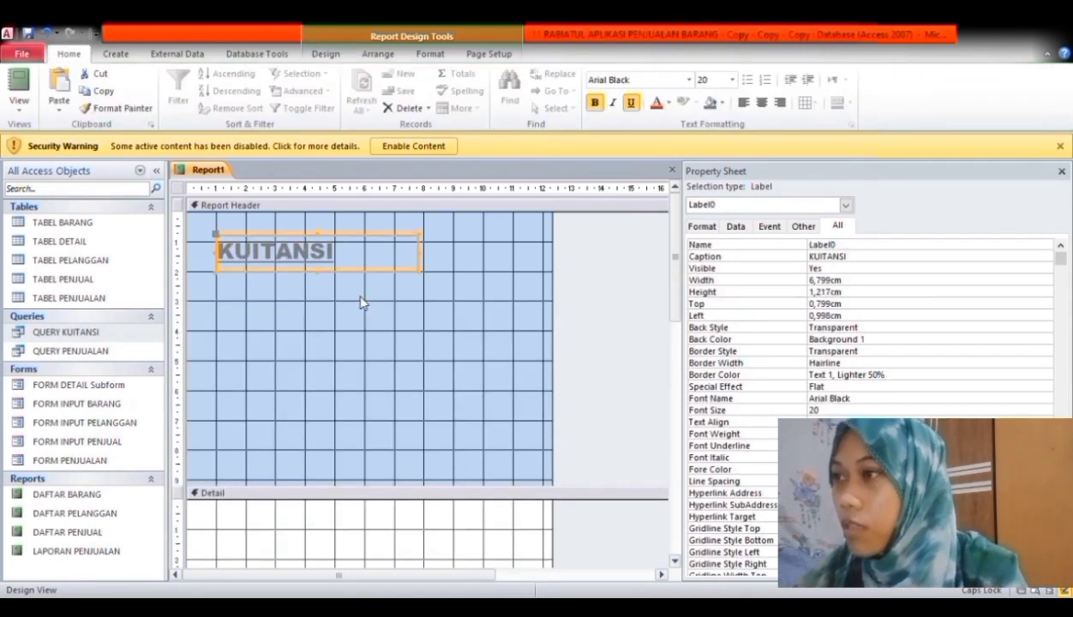
left_click(360, 303)
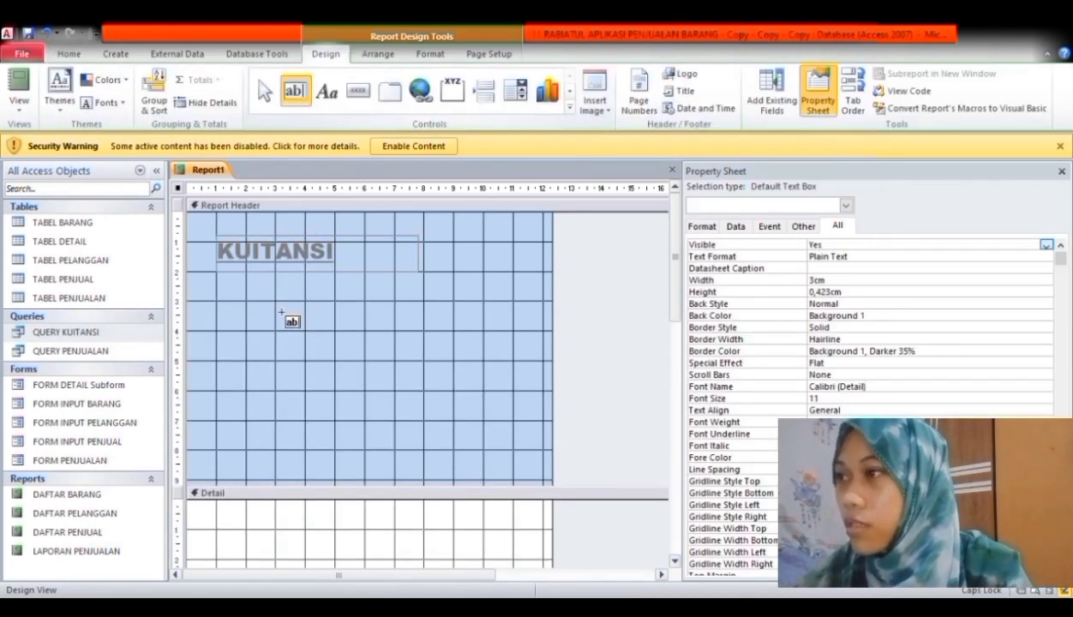
- Place four aligned text boxes with labels in the report header
left_click(242, 291)
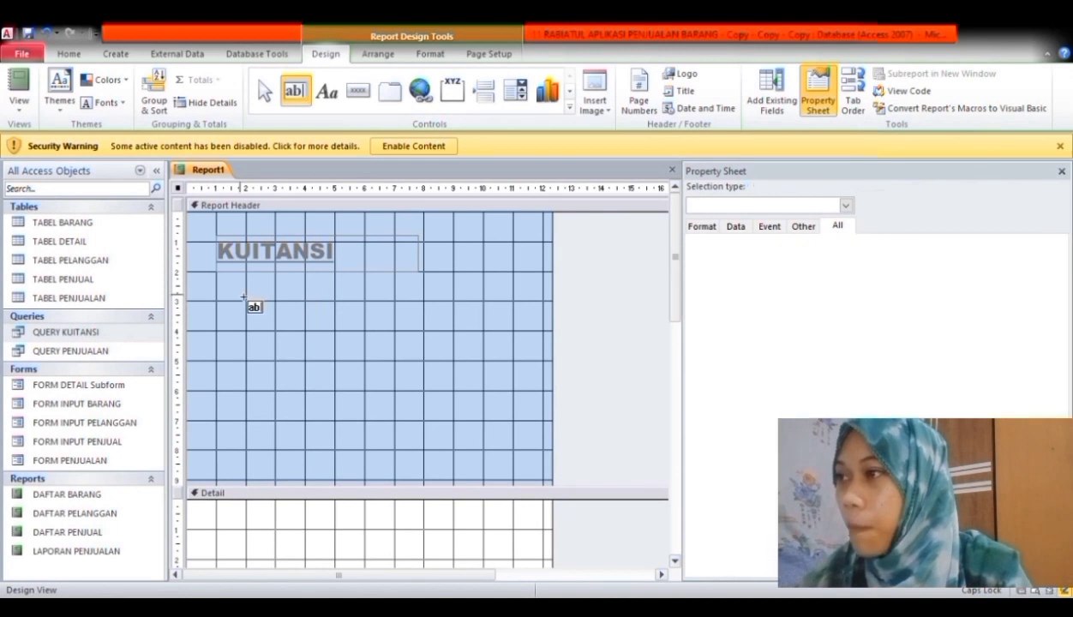
left_click(295, 92)
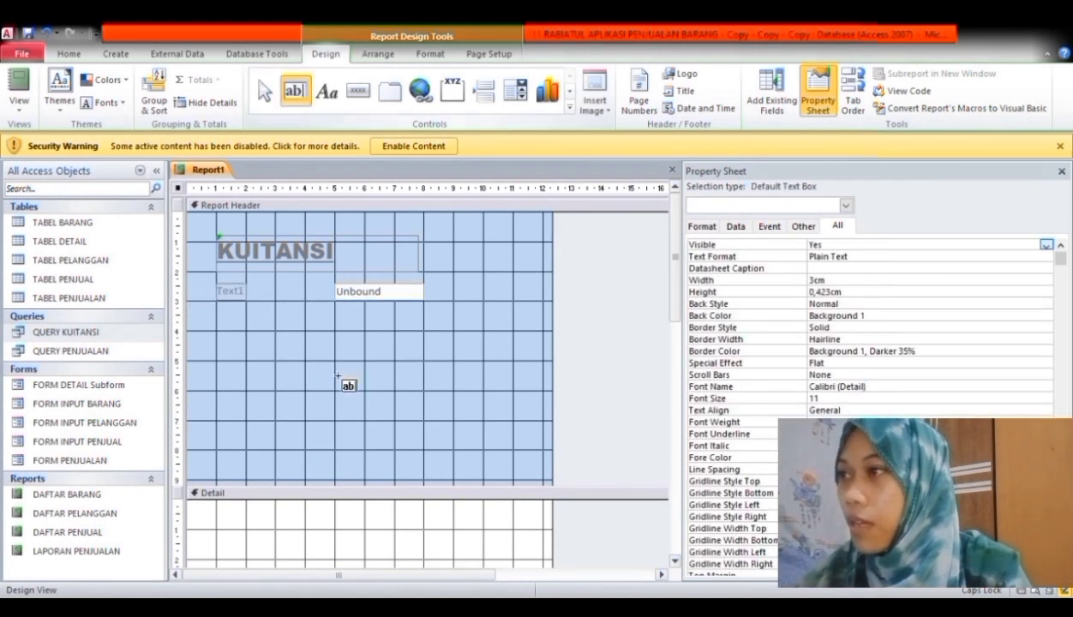
left_click(290, 340)
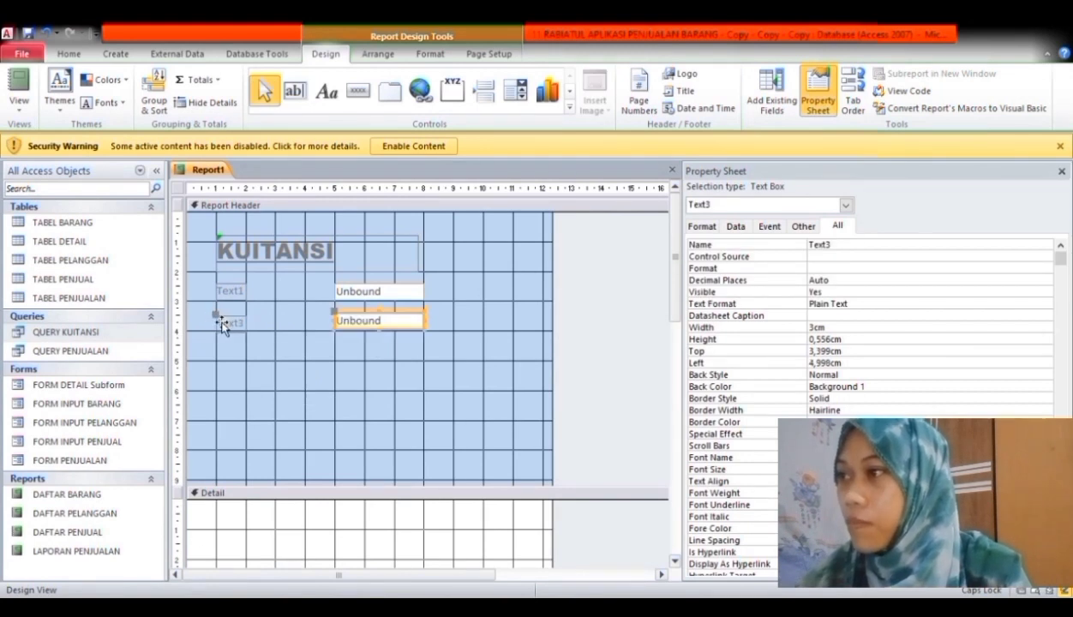
left_click(221, 322)
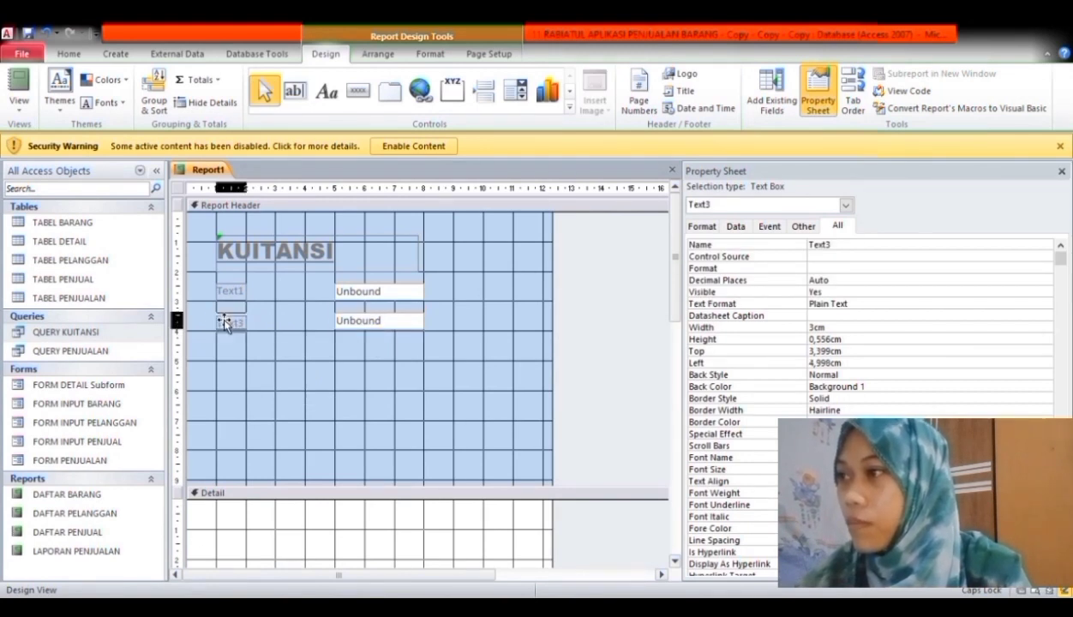
left_click_drag(223, 322, 223, 319)
left_click(287, 97)
left_click(364, 375)
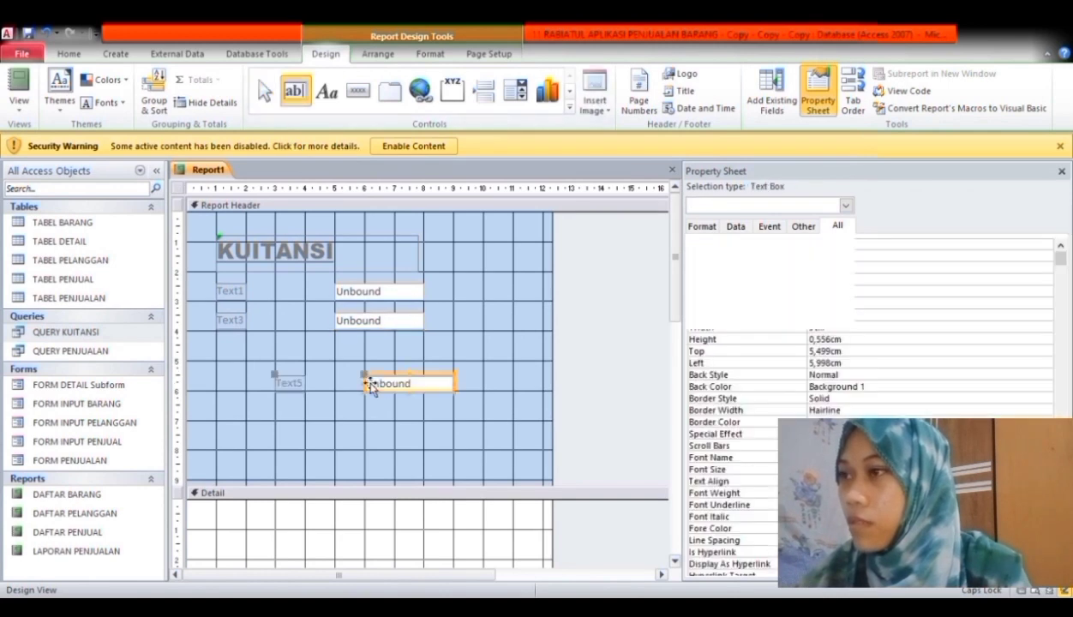
left_click_drag(281, 381, 220, 347)
left_click(294, 91)
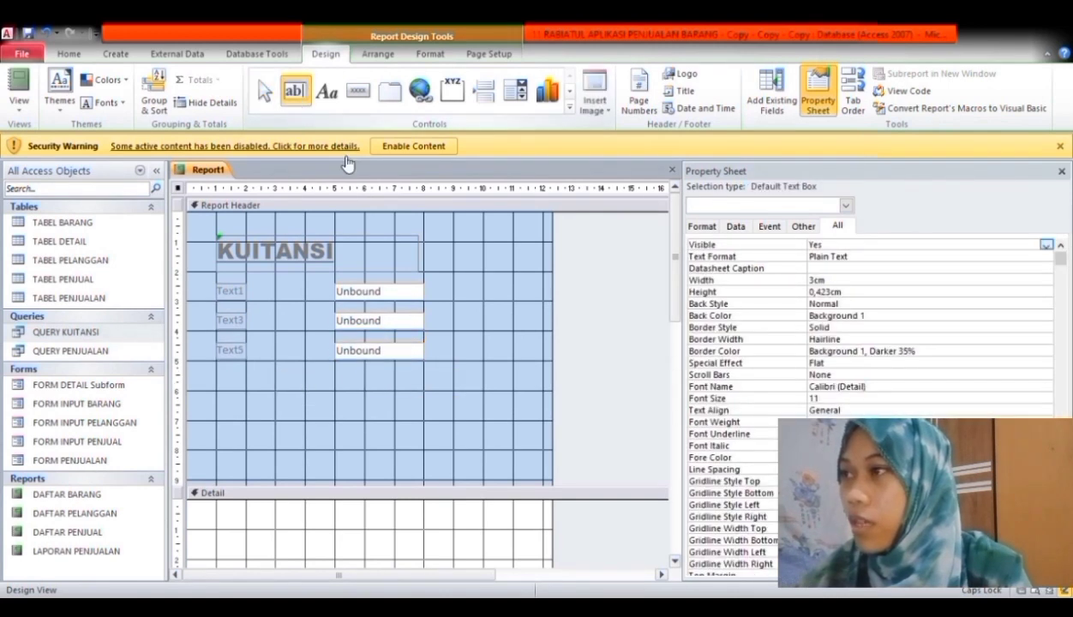
left_click(347, 390)
left_click(479, 385)
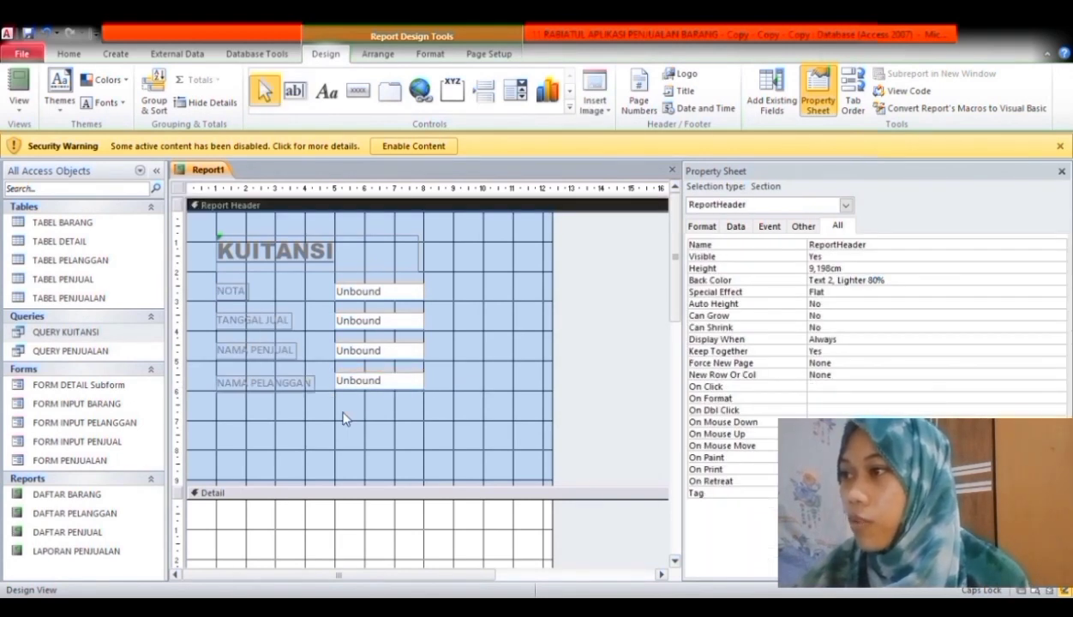
- Add a KODE BARANG column heading label below the header fields
left_click(326, 93)
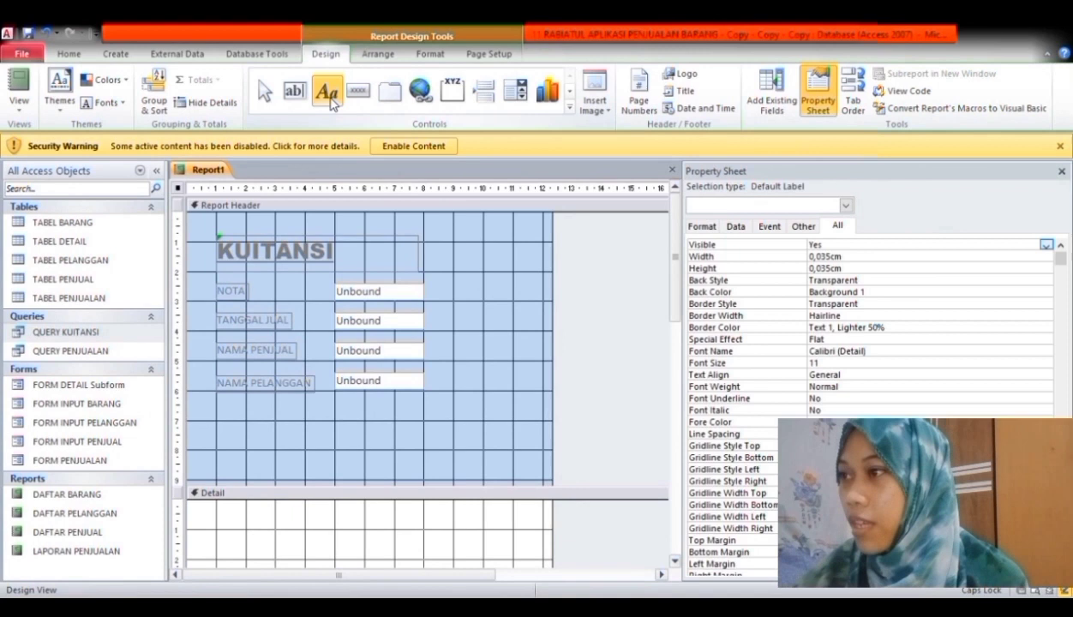
key("Escape")
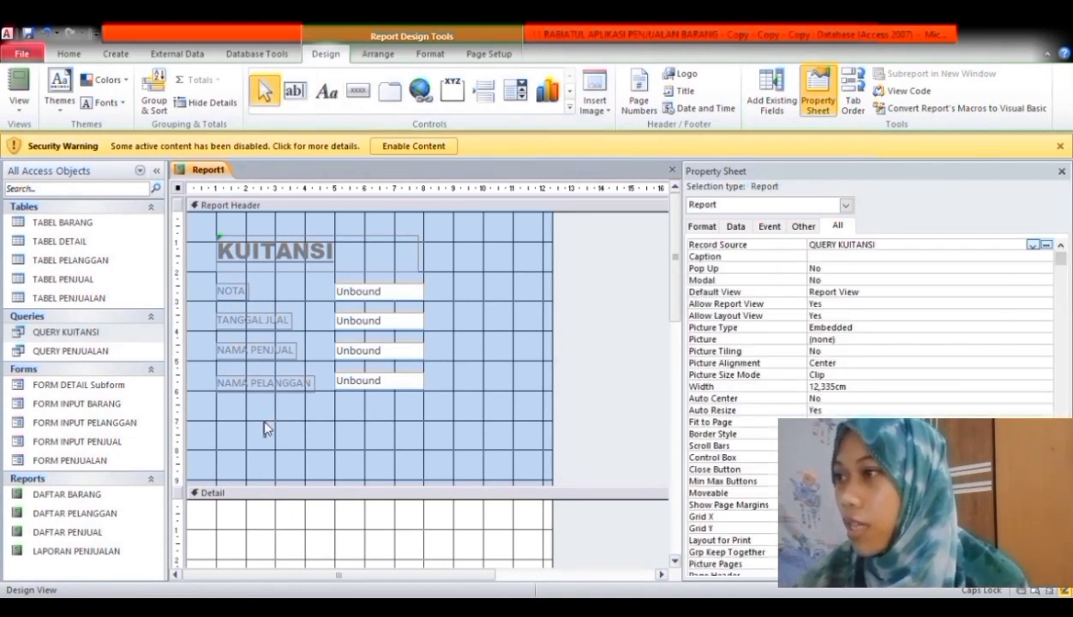
left_click(264, 428)
type("KODE B")
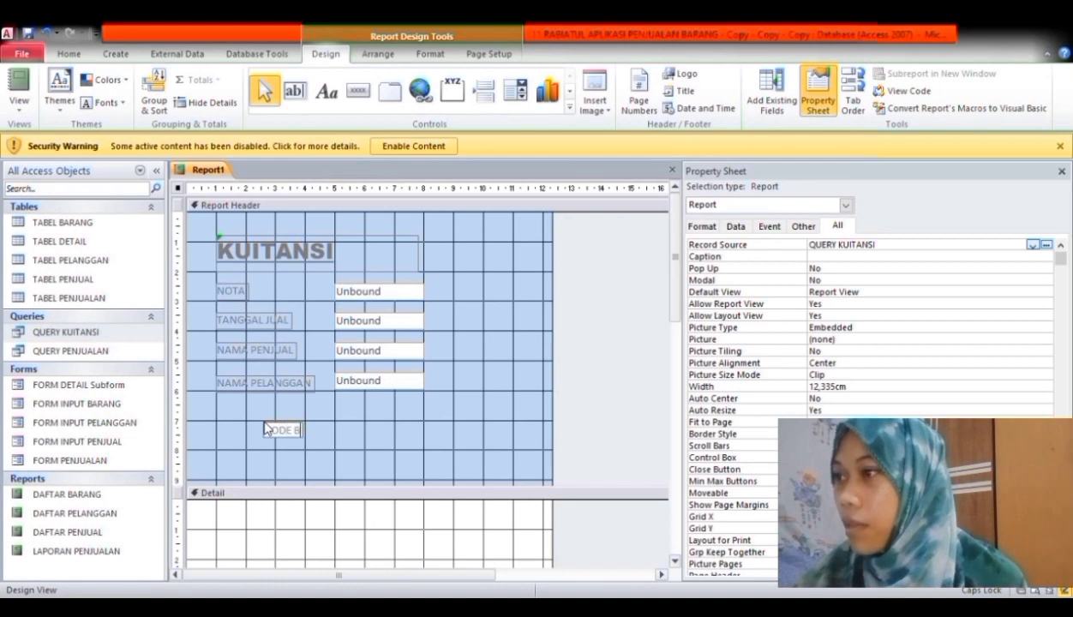
type("ARANG")
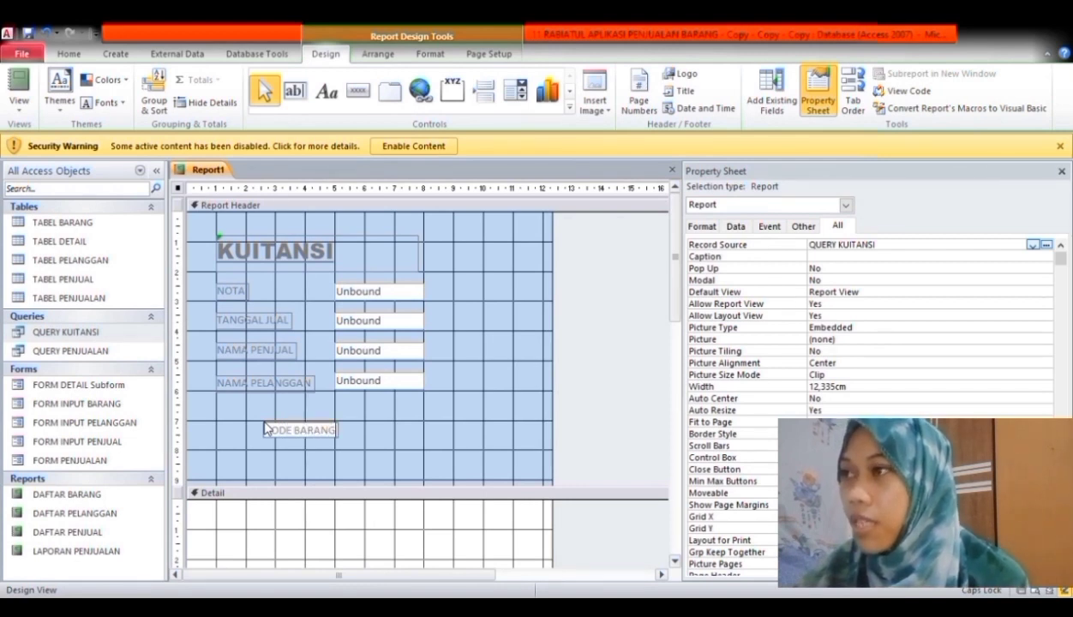
key("Return")
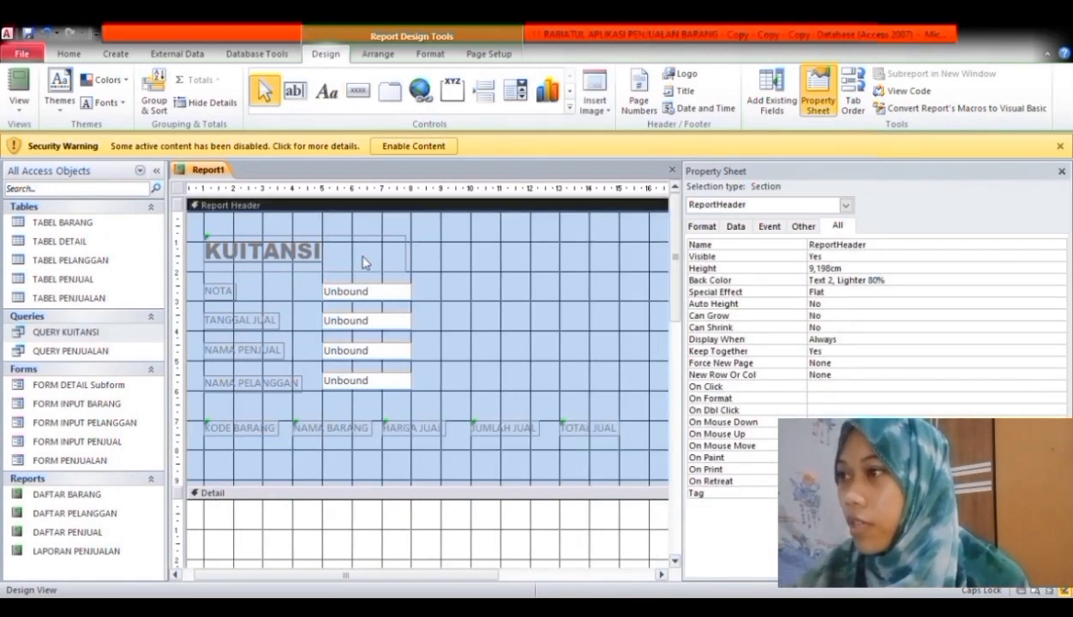
- Draw a line above the column headings, spanning KODE BARANG through TOTAL JUAL
left_click(569, 108)
left_click(261, 90)
left_click_drag(203, 416, 293, 416)
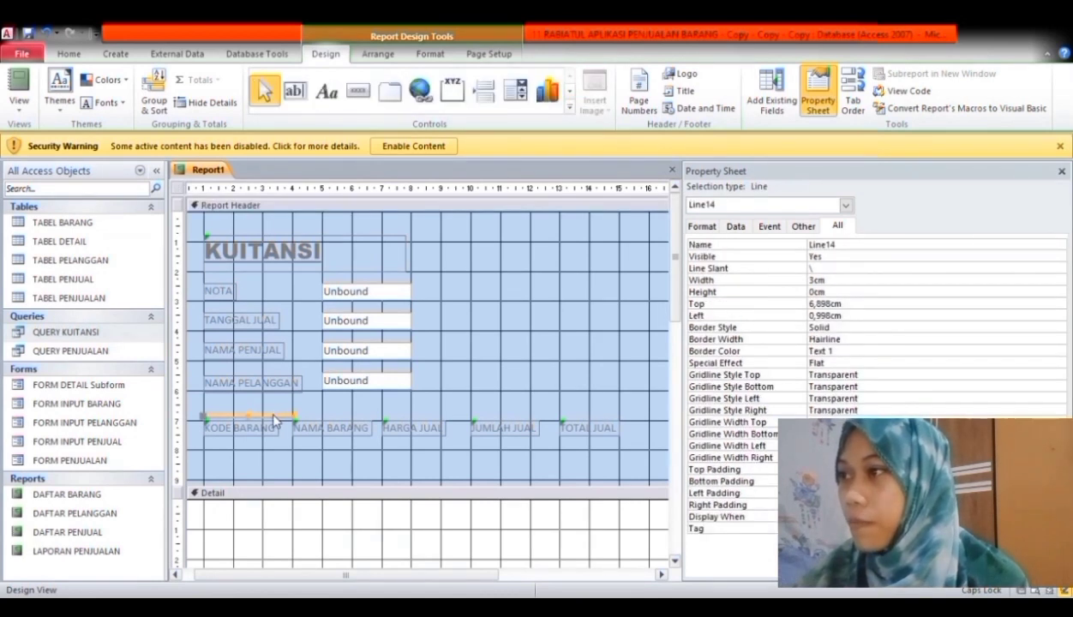
left_click_drag(306, 426, 619, 423)
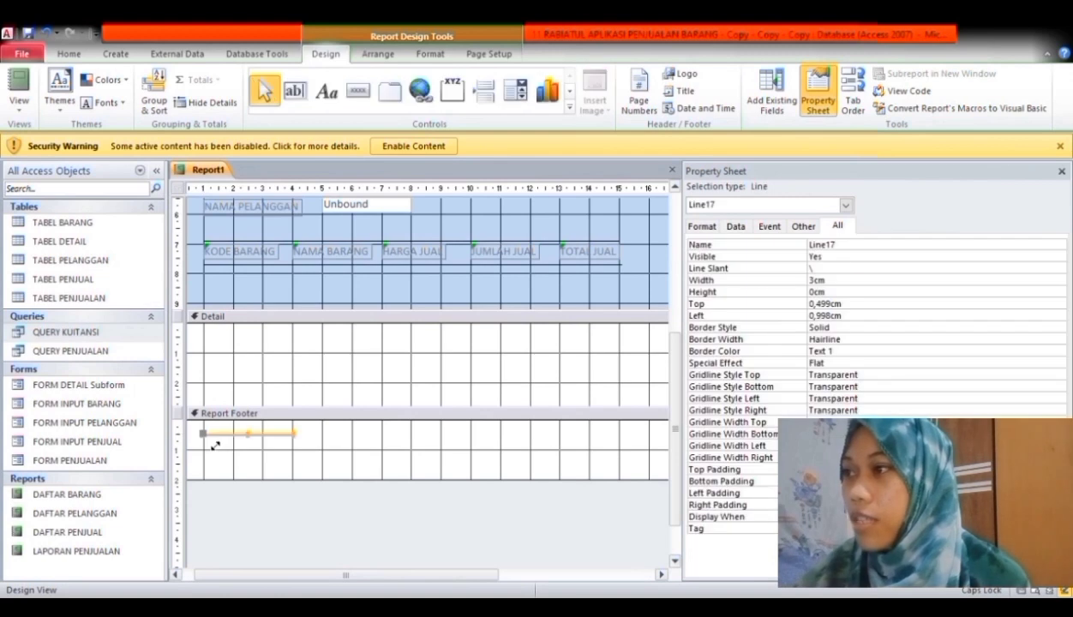
left_click(625, 385)
left_click(294, 89)
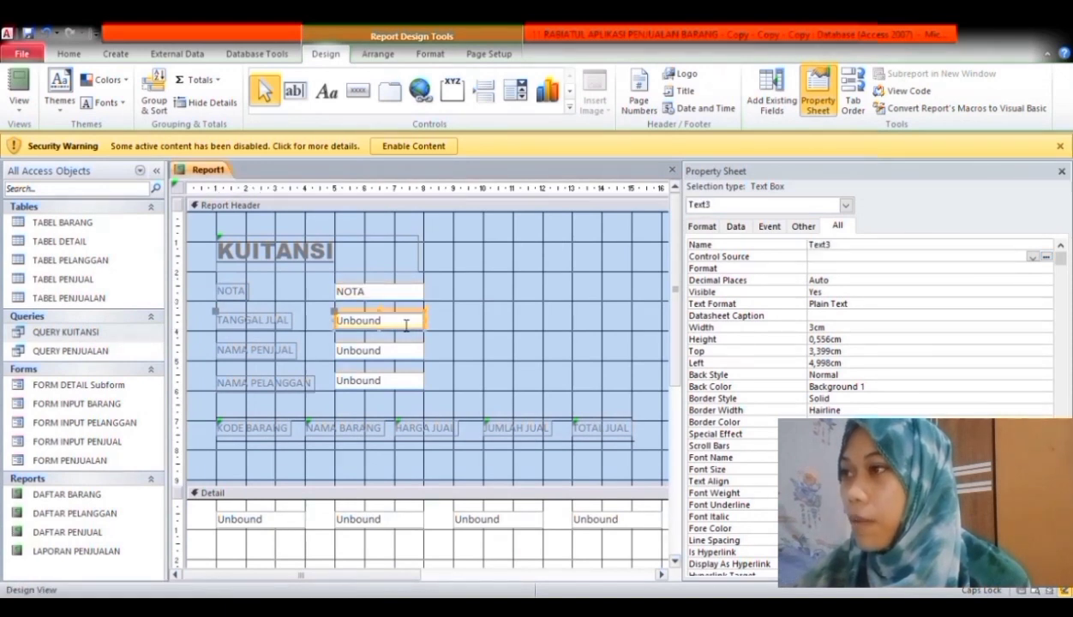
- Bind the remaining header box and the three Detail text boxes, including HARGA JUAL
left_click(409, 354)
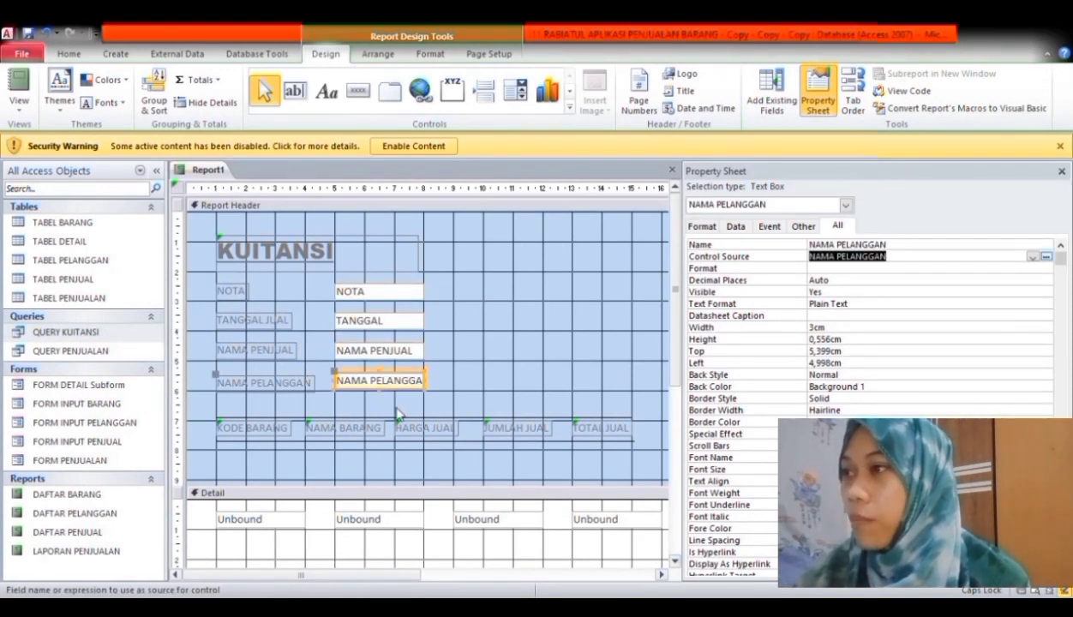
left_click(237, 526)
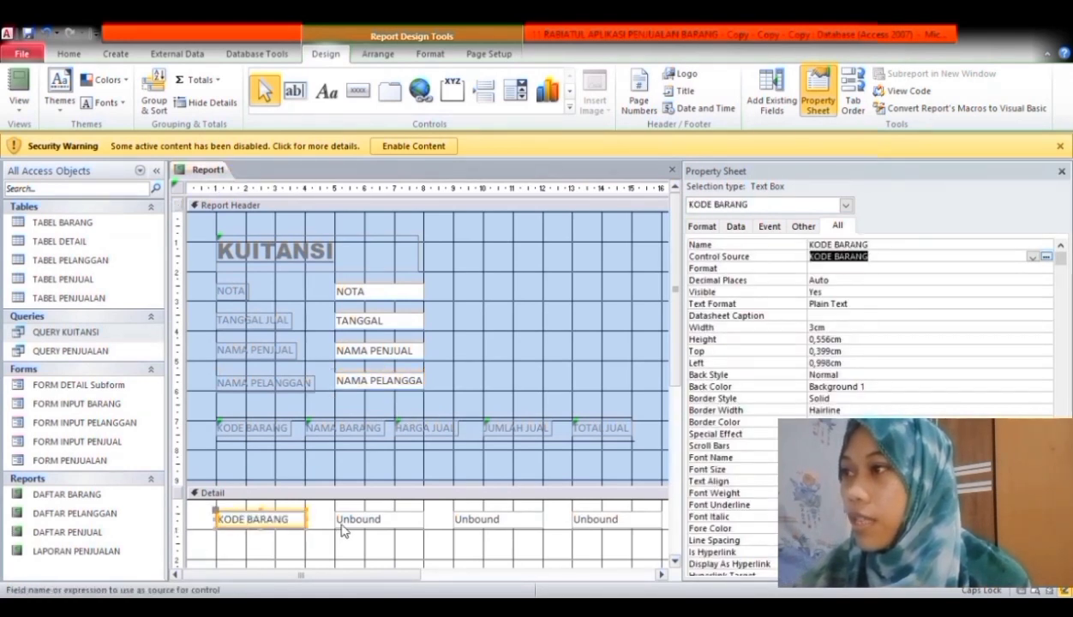
left_click(347, 532)
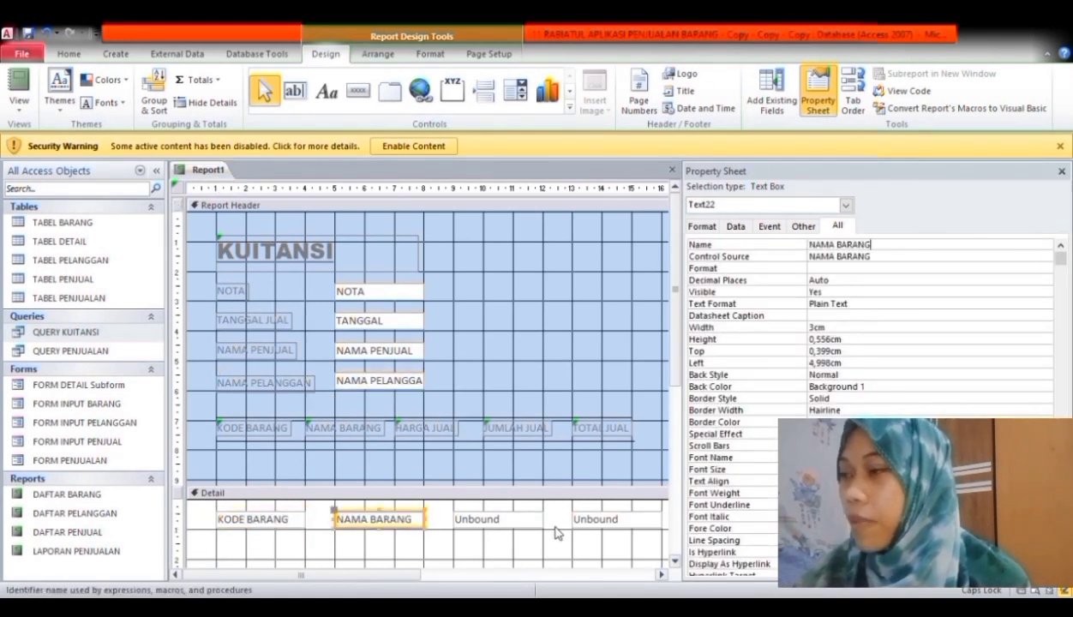
left_click(526, 517)
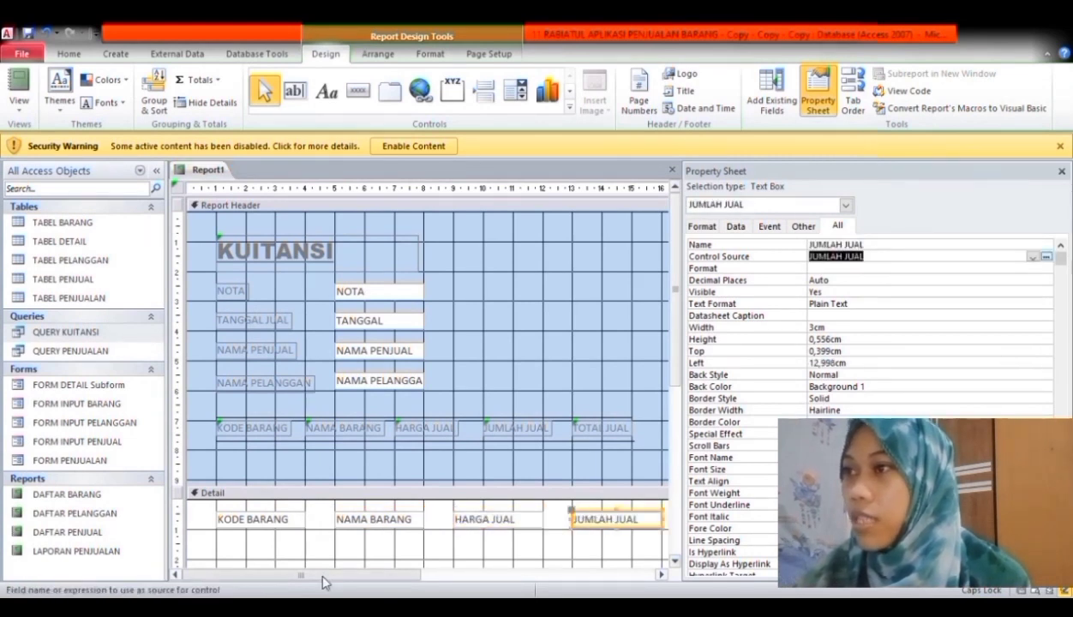
left_click_drag(316, 574, 333, 574)
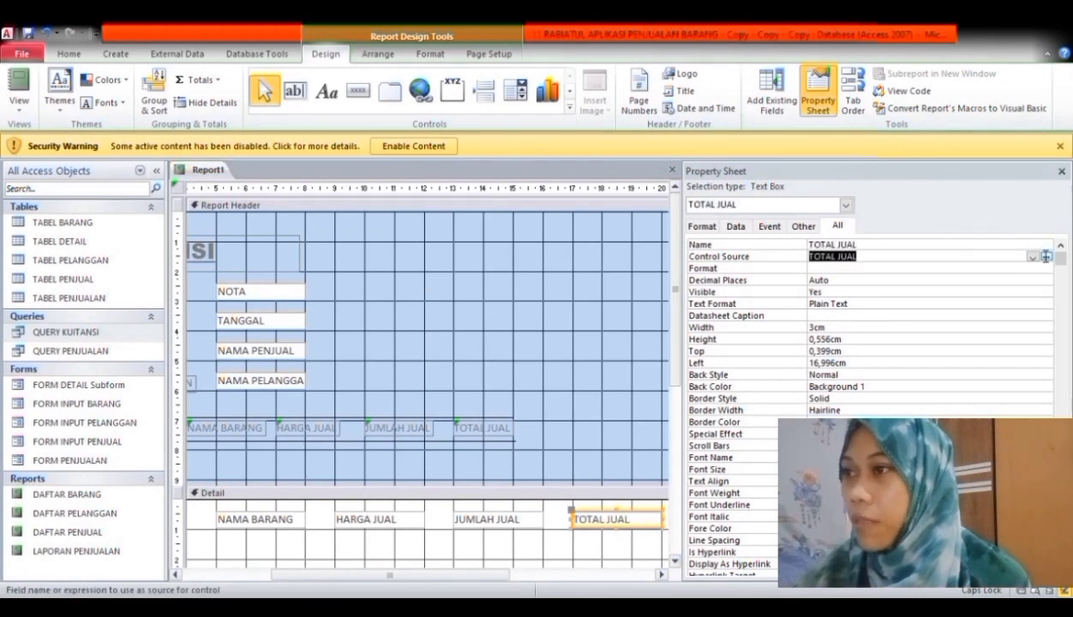
scroll(662, 326, "down", 5)
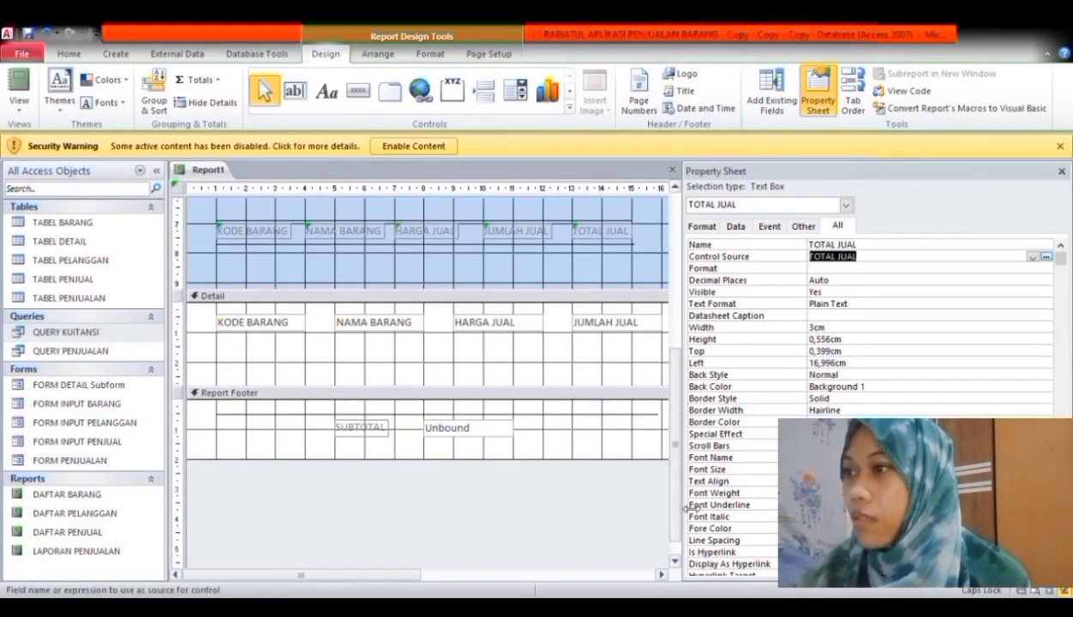
- Set the report footer total to =Sum([TOTAL JUAL]), save the report as KUITANSI and close it
left_click(463, 429)
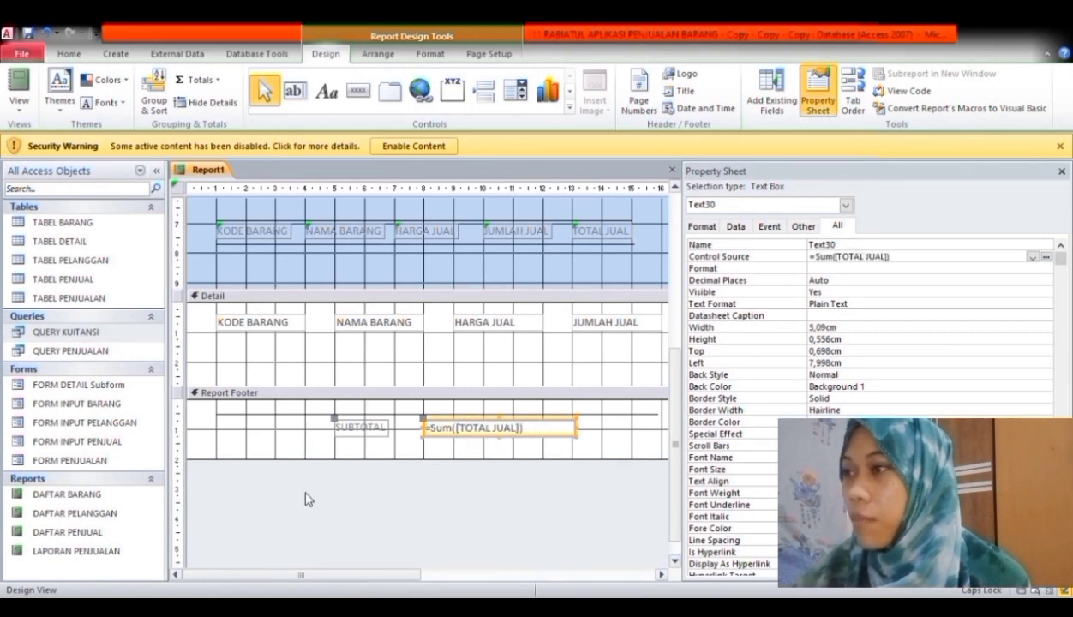
left_click(304, 493)
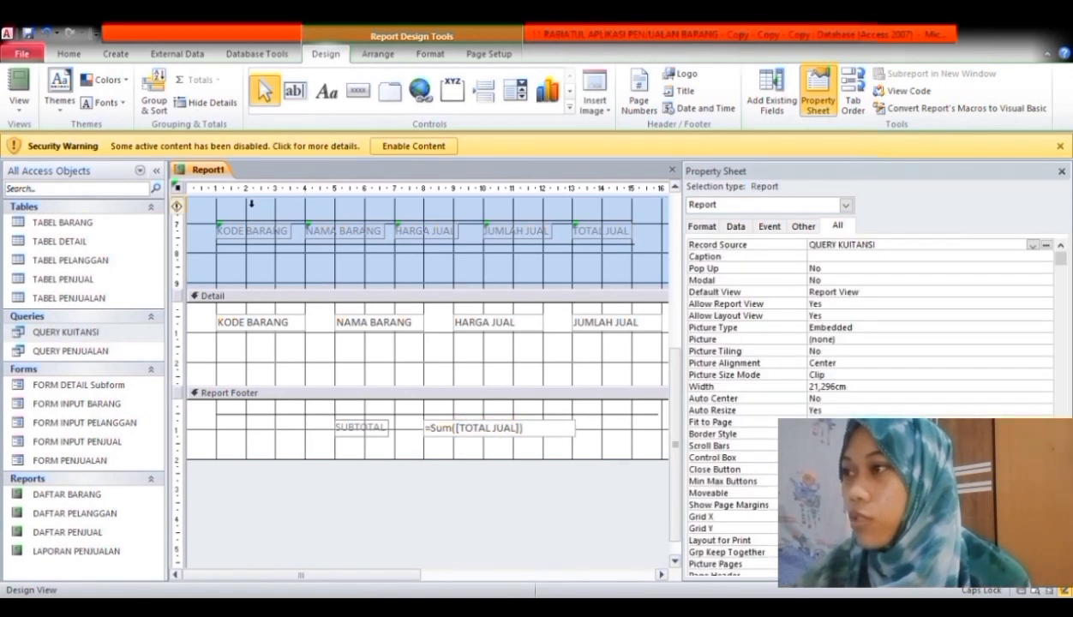
key("ctrl+s")
type("KUITANSI")
key("Return")
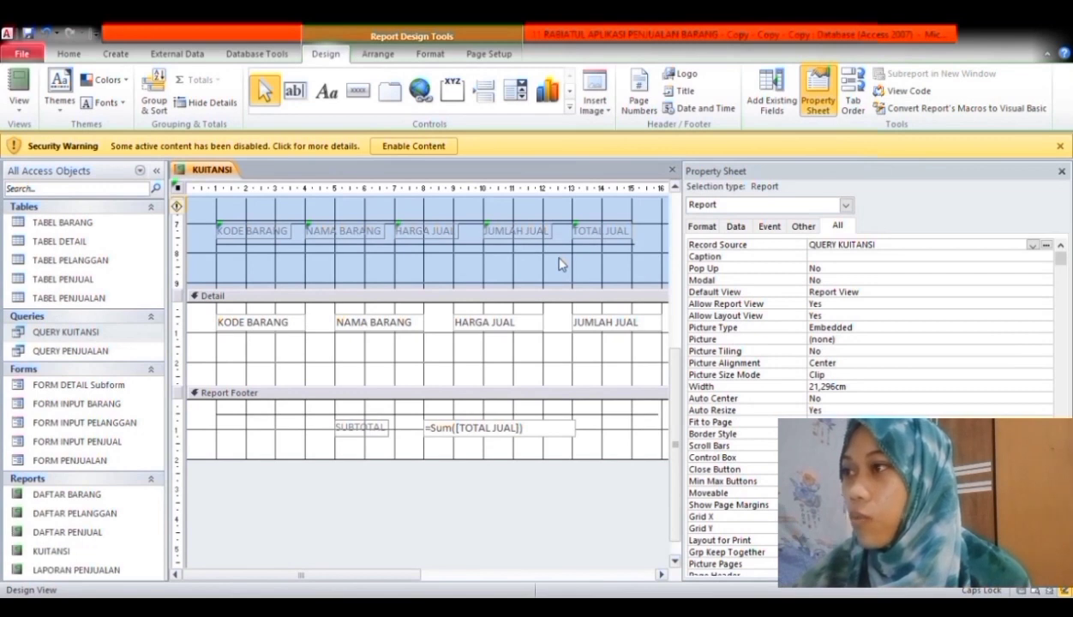
key("ctrl+w")
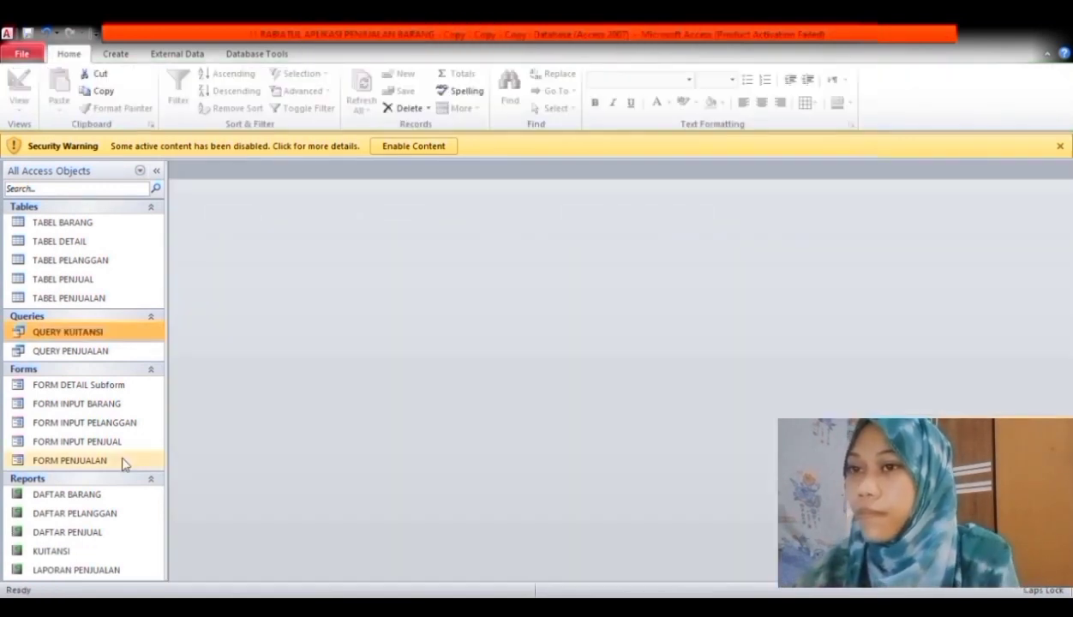
- Open FORM PENJUALAN in Design View
right_click(124, 460)
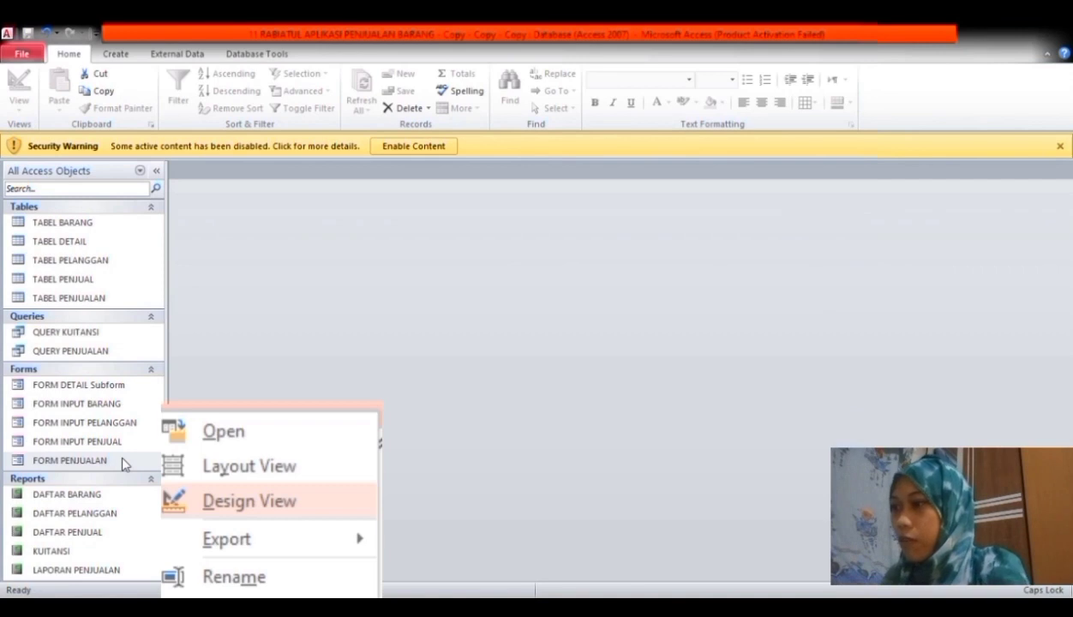
key("Return")
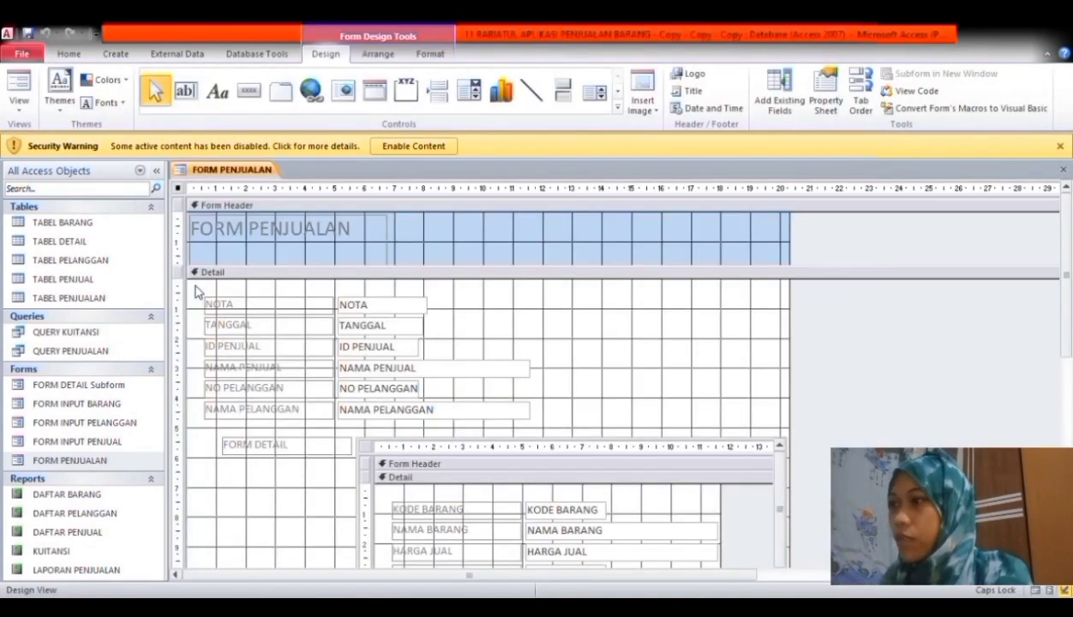
scroll(196, 292, "down", 5)
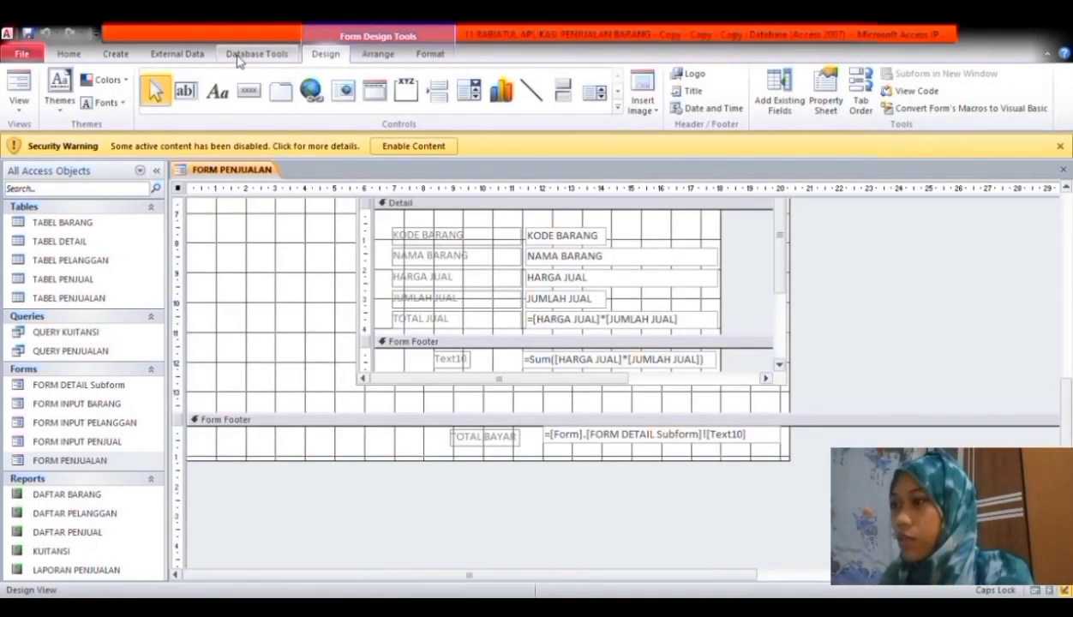
- Add a CETAK KUITANSI button to the Form Footer, then switch the form to Form View
left_click(248, 91)
left_click(598, 479)
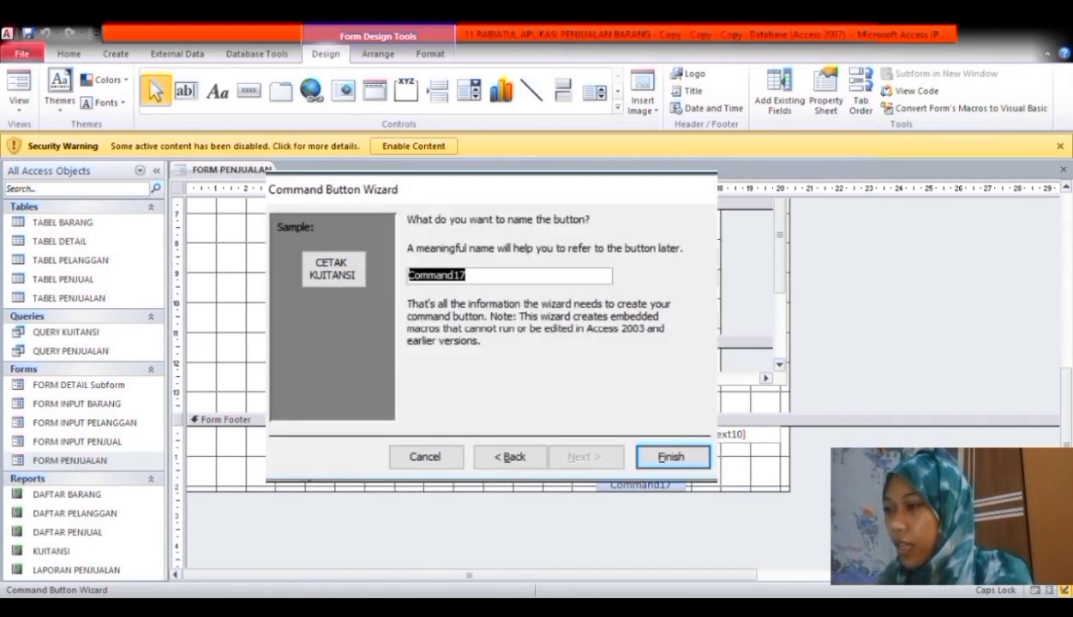
key("Return")
right_click(261, 172)
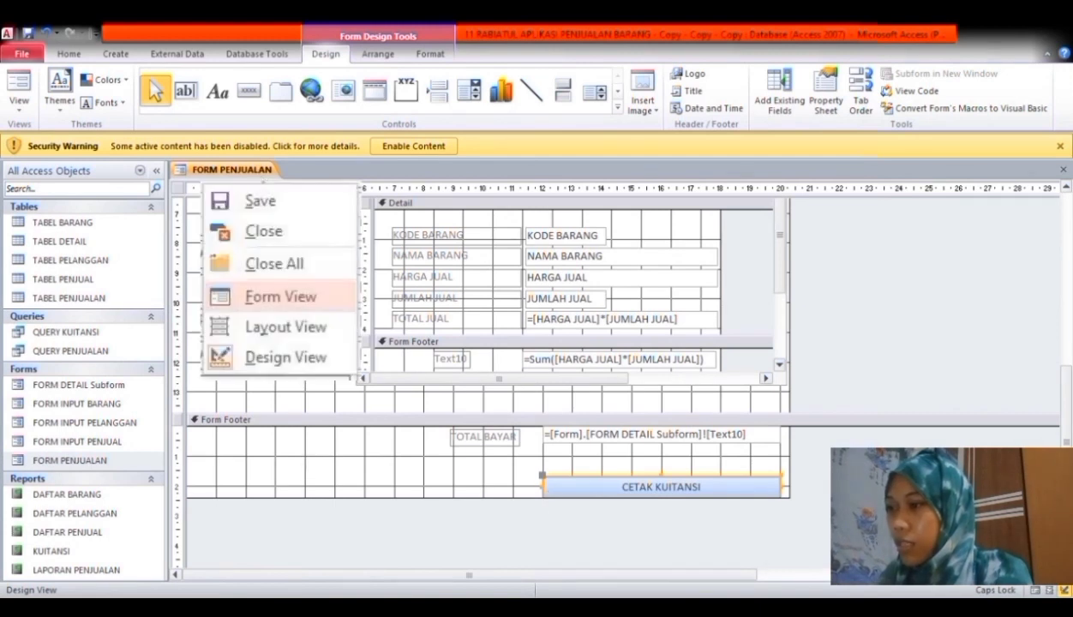
left_click(303, 242)
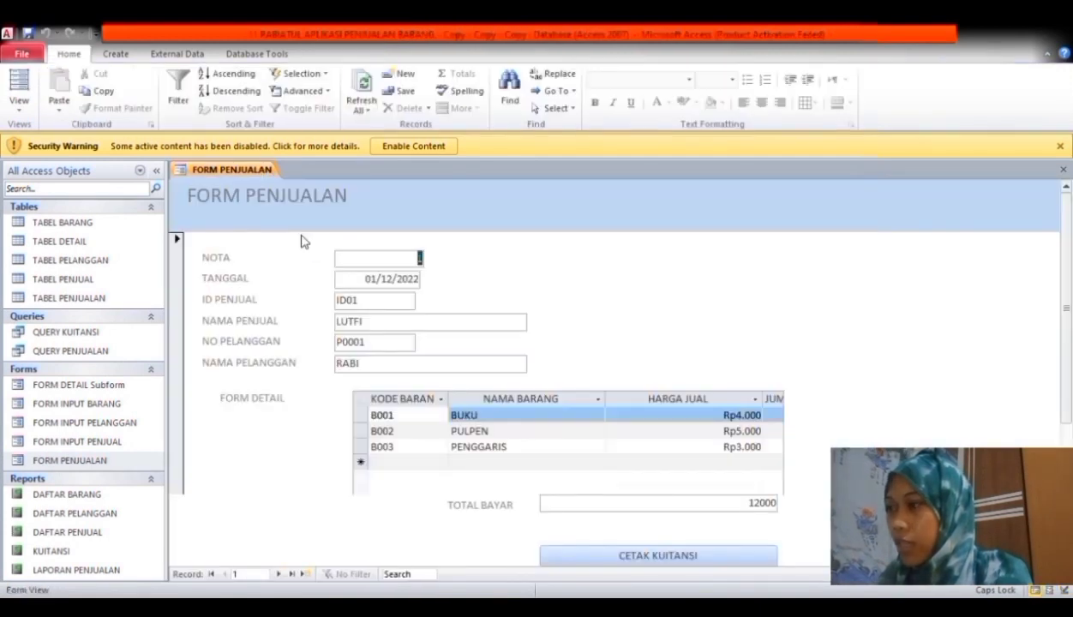
- Preview the KUITANSI receipt with CETAK KUITANSI, zoom in to check it, then close the preview
scroll(600, 429, "down", 2)
left_click(761, 561)
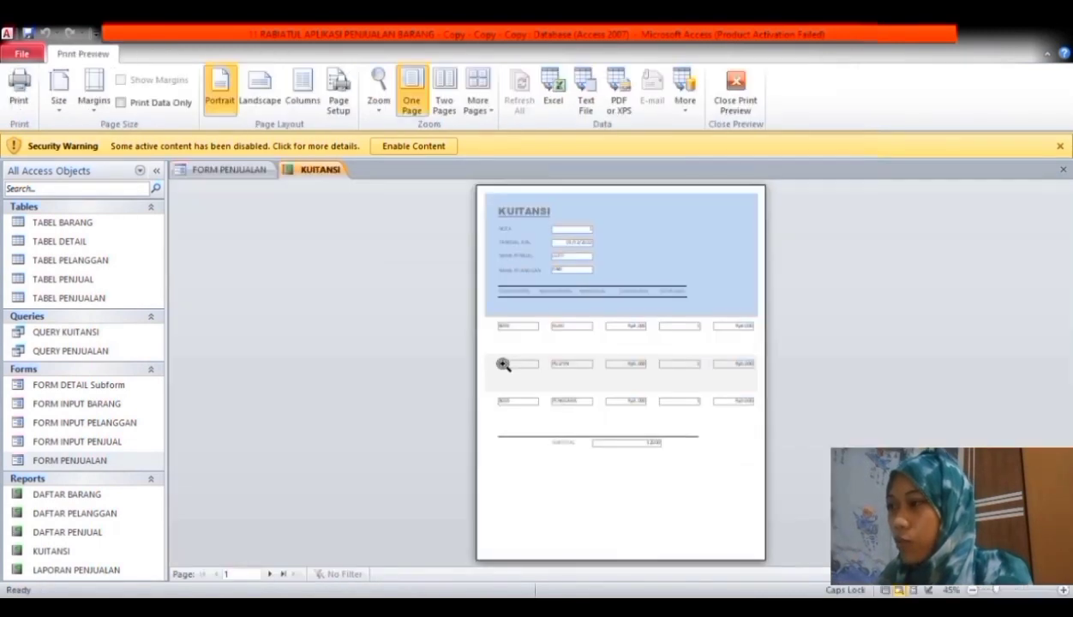
left_click(581, 380)
scroll(1069, 313, "down", 3)
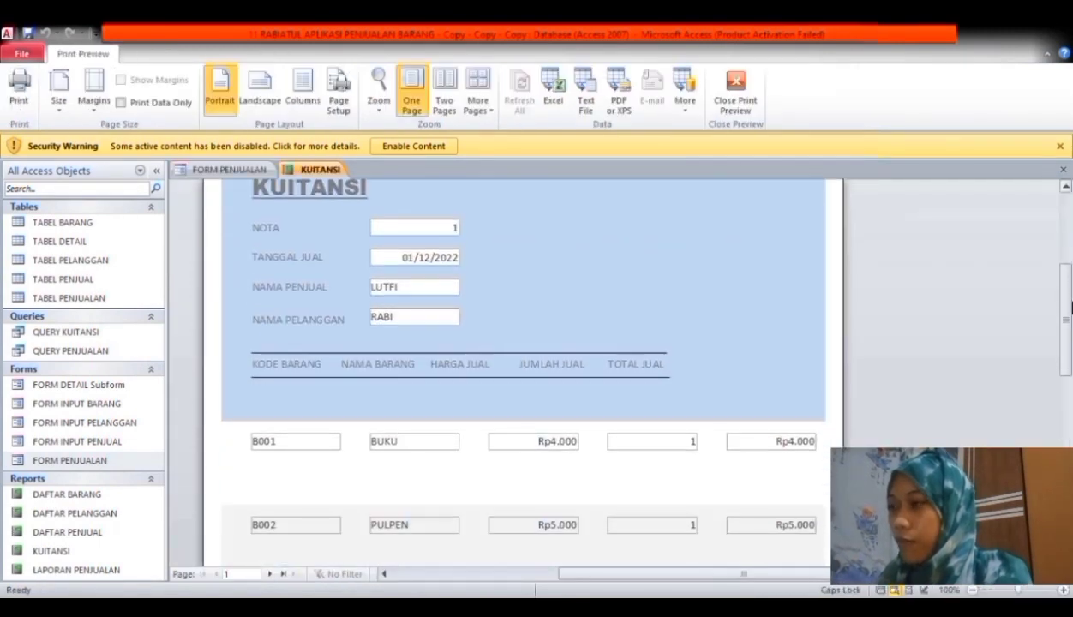
left_click_drag(1069, 312, 1068, 381)
left_click(268, 174)
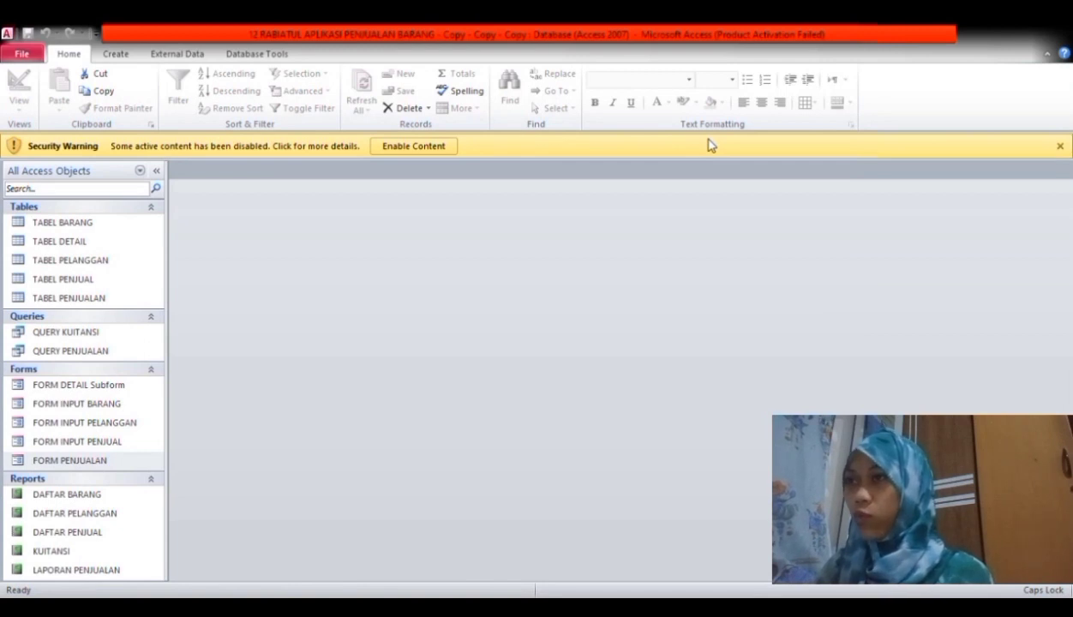
left_click(115, 54)
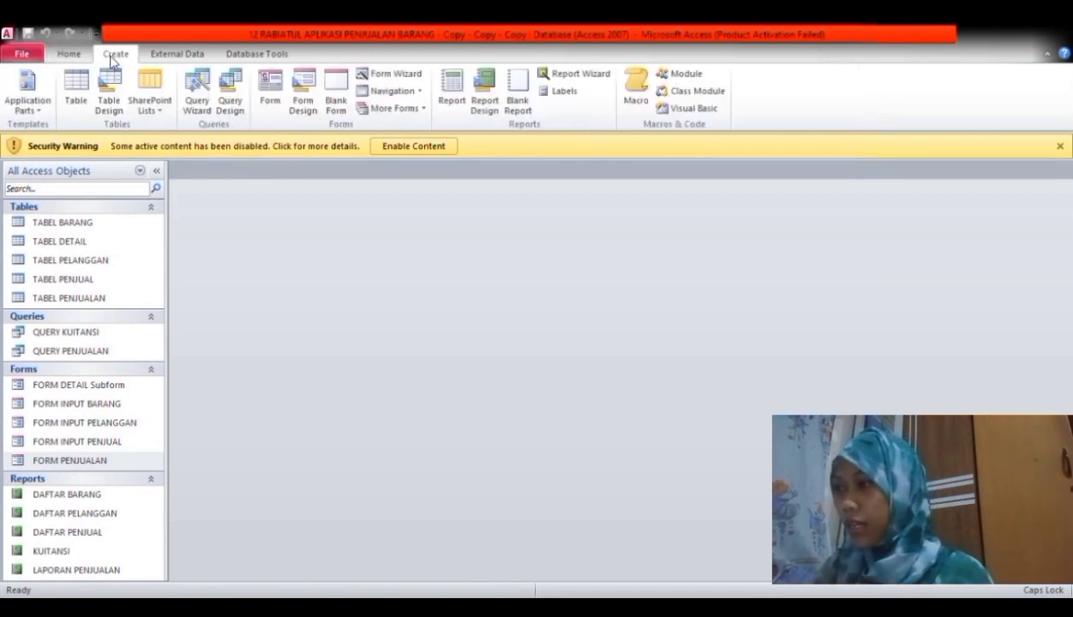
- Create a blank form in Form Design with the label 'MENU UTAMA APLIKASI PENJUALAN BARANG'
left_click(293, 101)
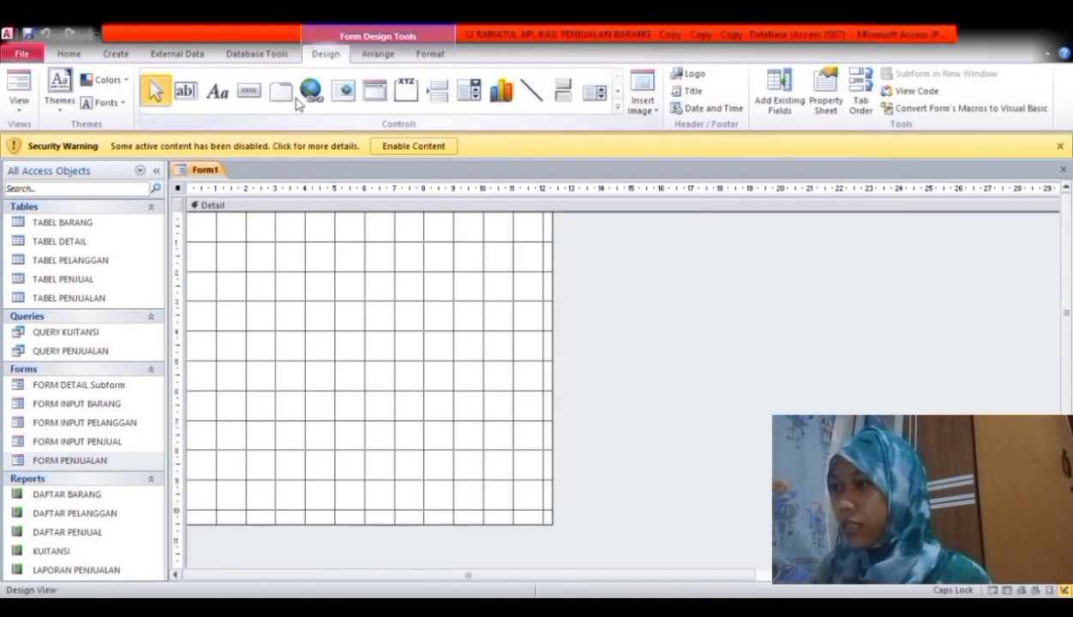
left_click(217, 91)
left_click(308, 249)
type("MENU")
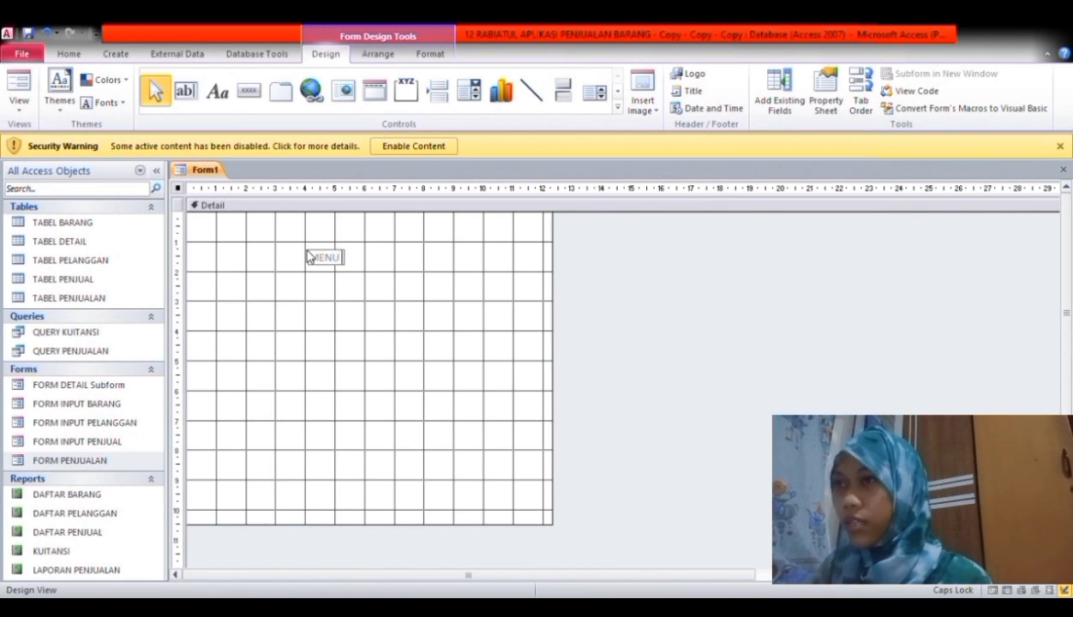
type(" UTA")
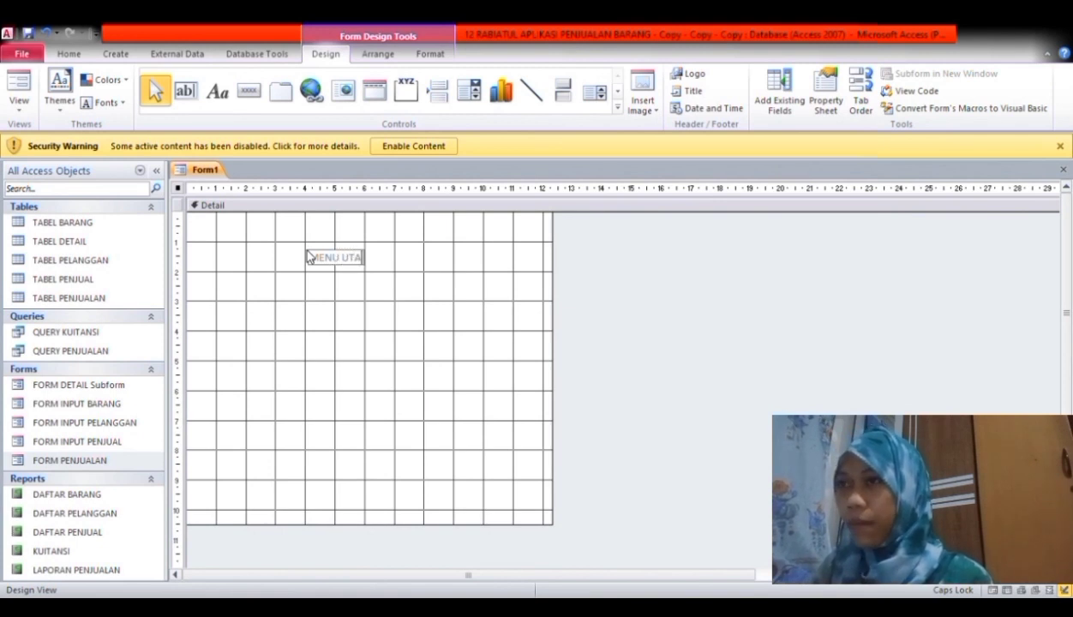
type("MA")
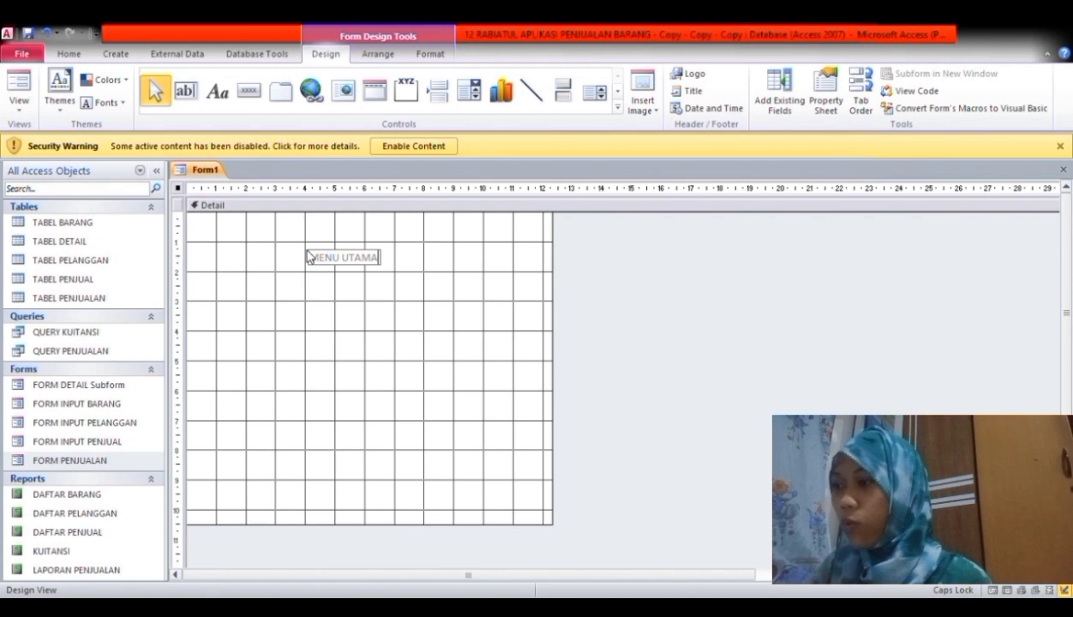
type(" APLIKASI")
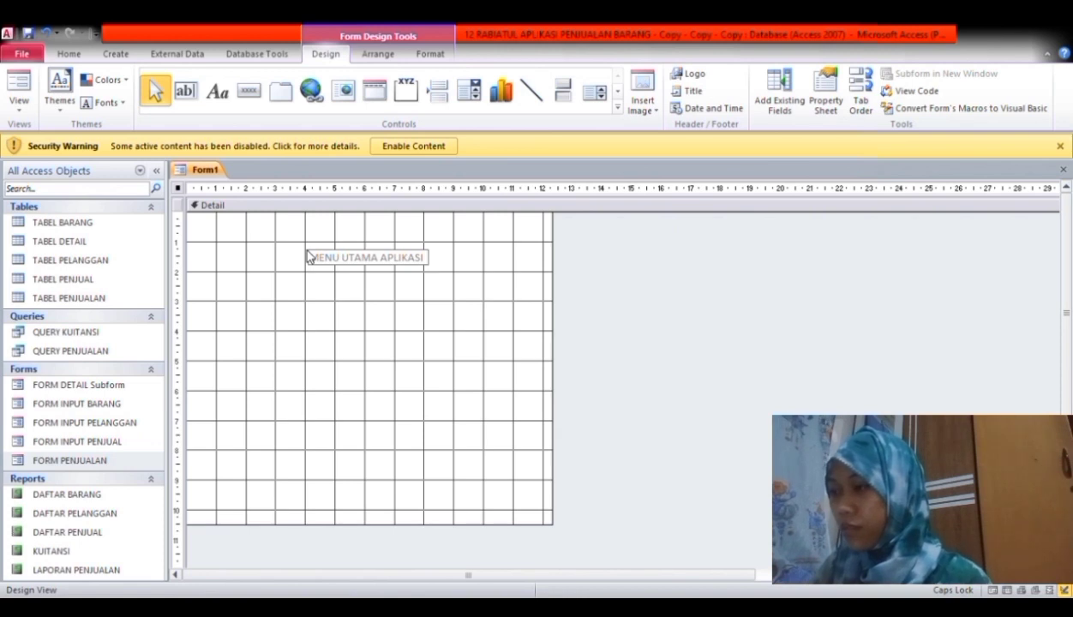
type(" P")
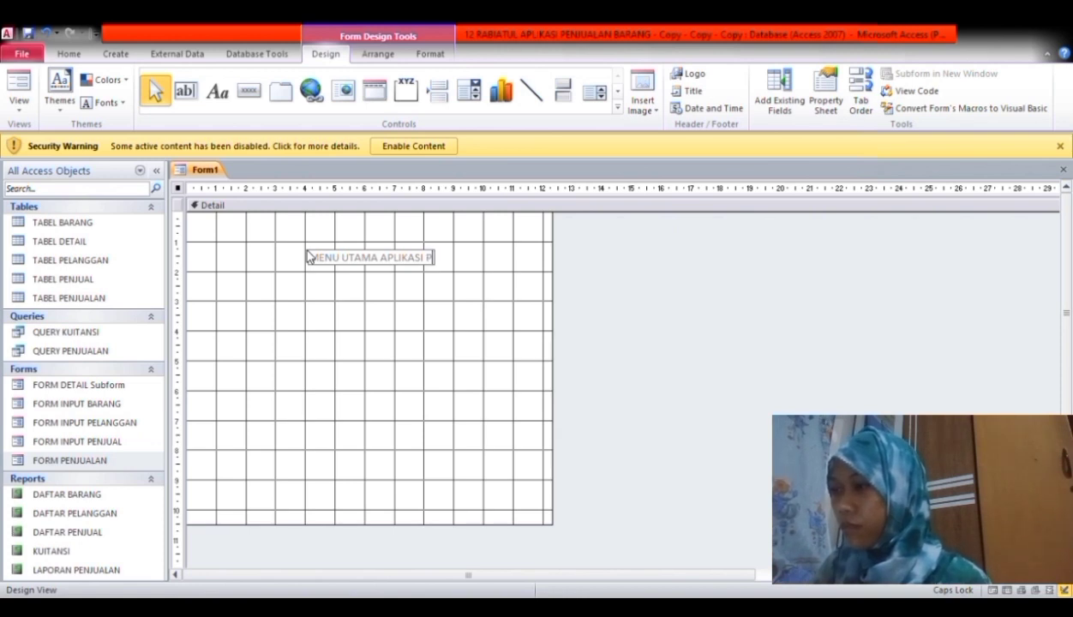
type("ENJUA")
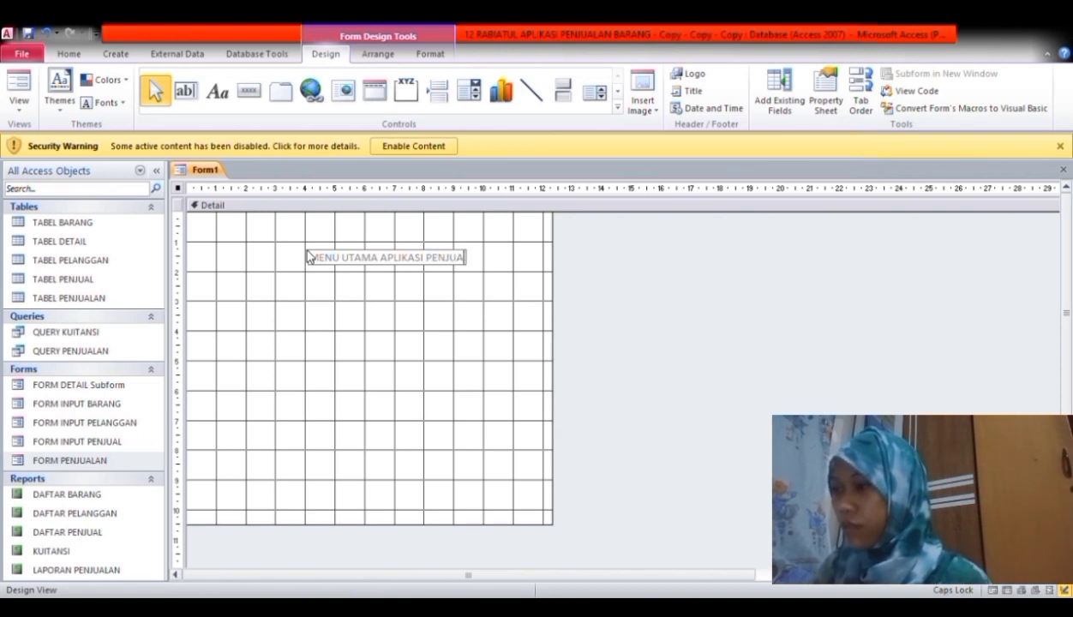
type("LA")
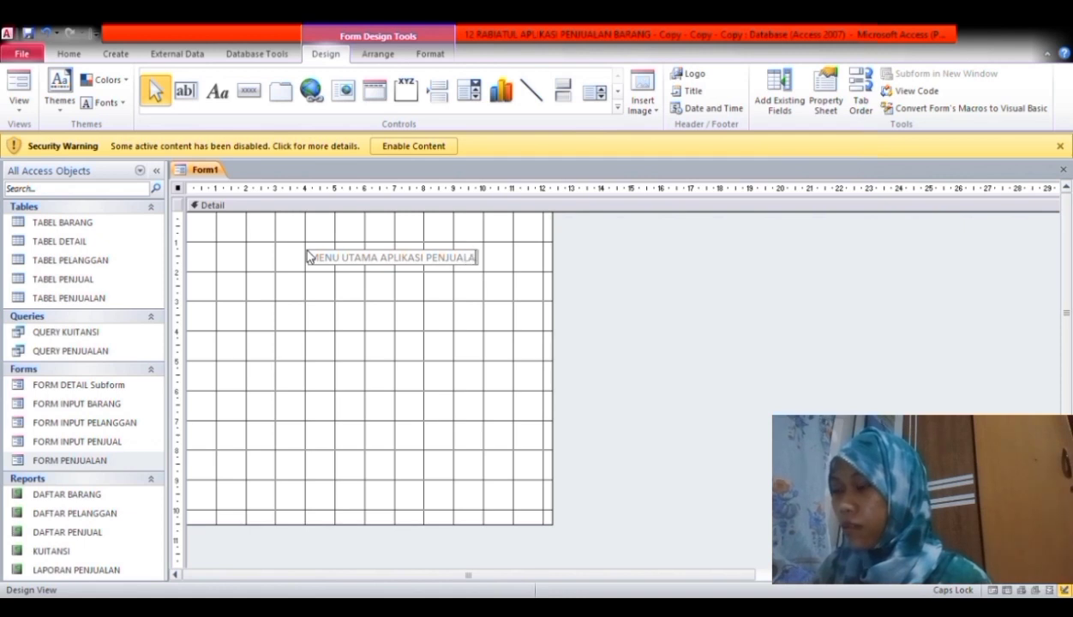
type("N BARA")
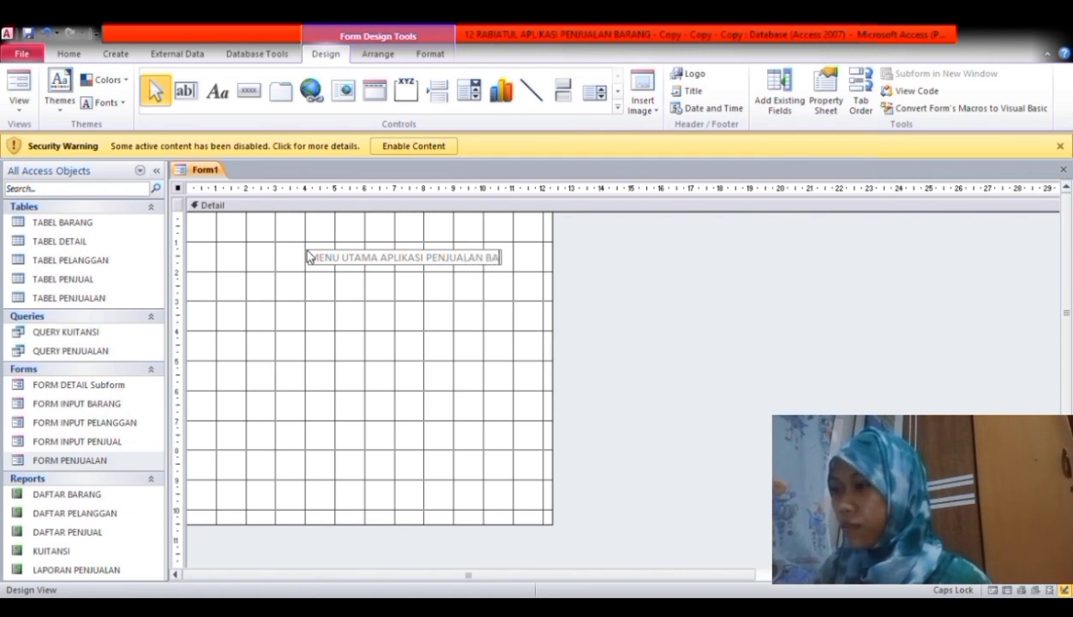
type("NG")
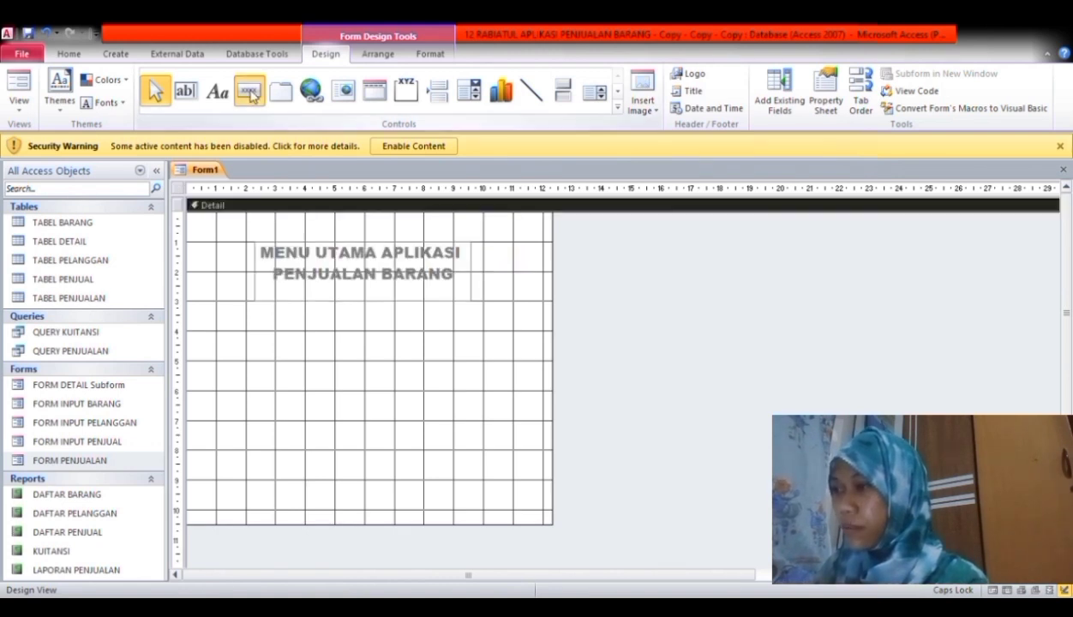
- Add a command button that opens FORM INPUT BARANG with all records, labelled FORM INPUT BARANG
left_click(250, 89)
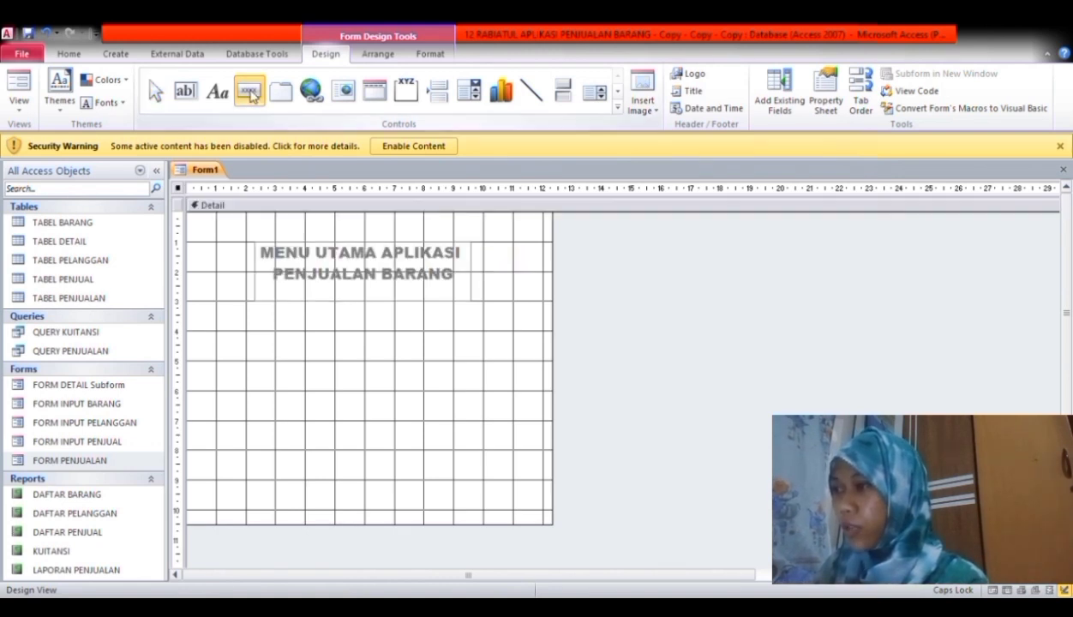
left_click(247, 335)
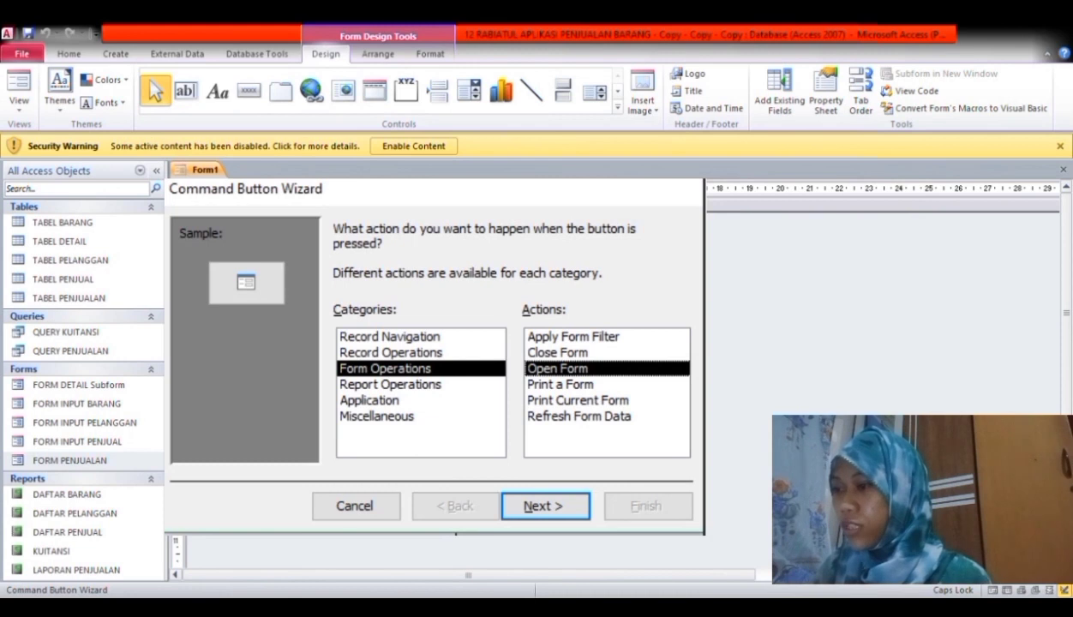
key("Return")
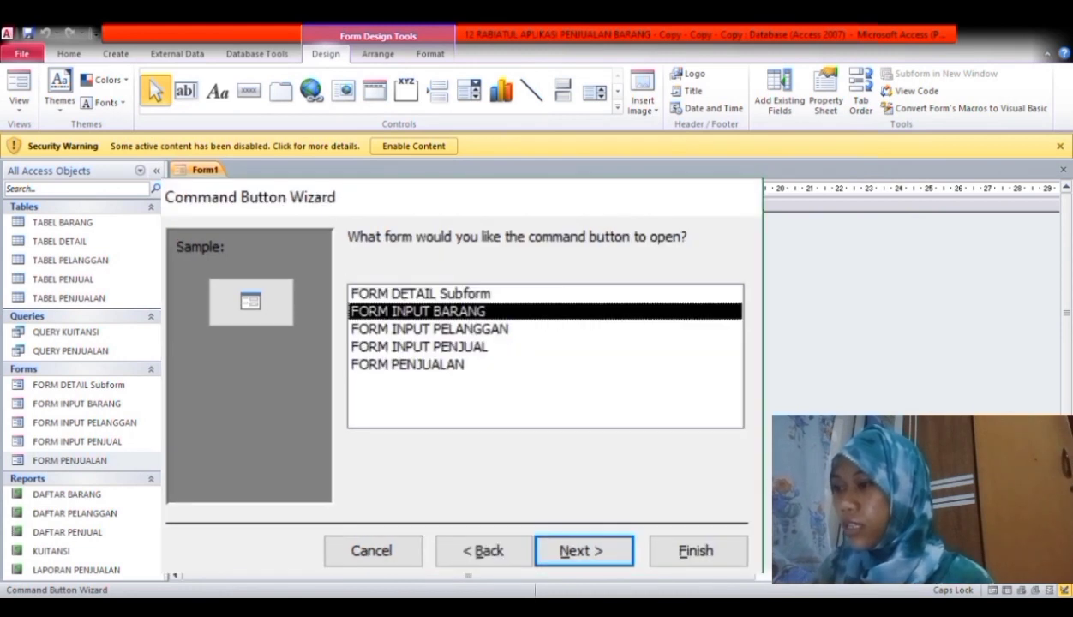
key("Return")
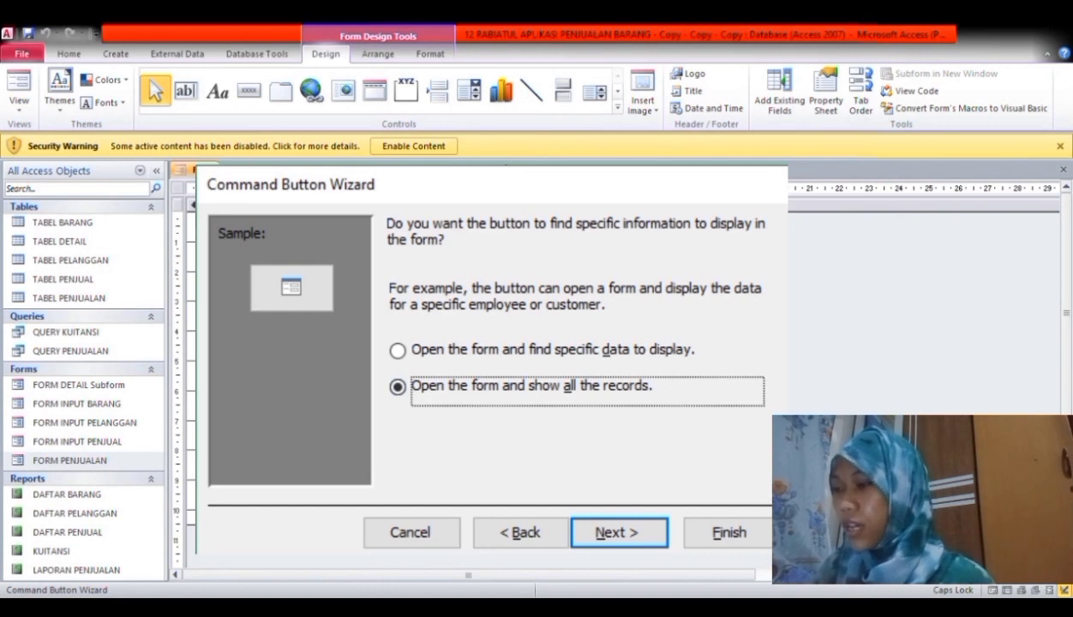
key("Return")
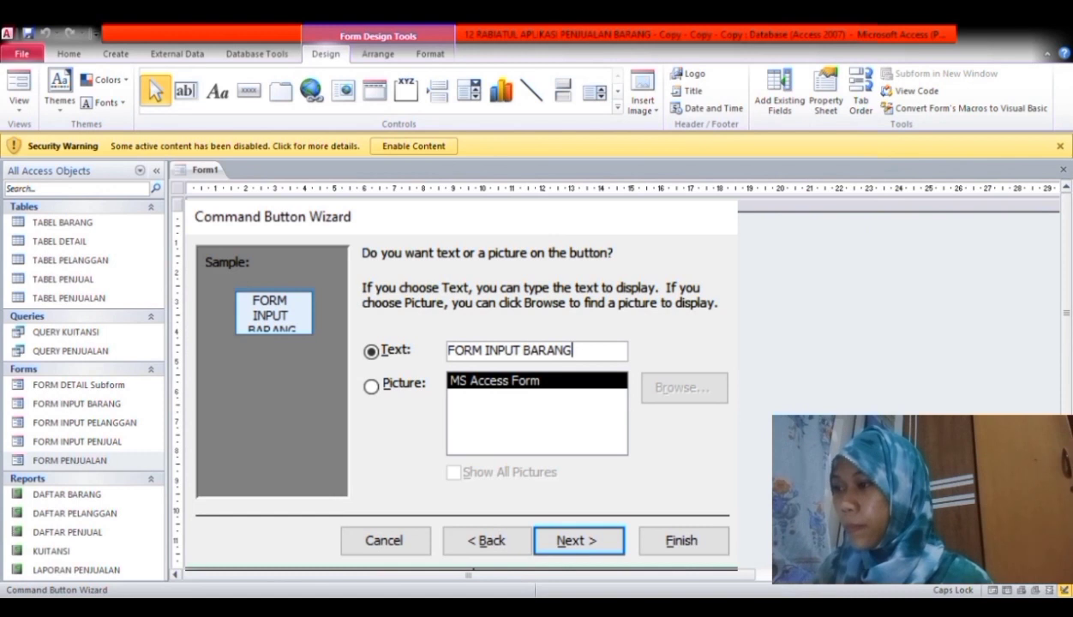
key("Return")
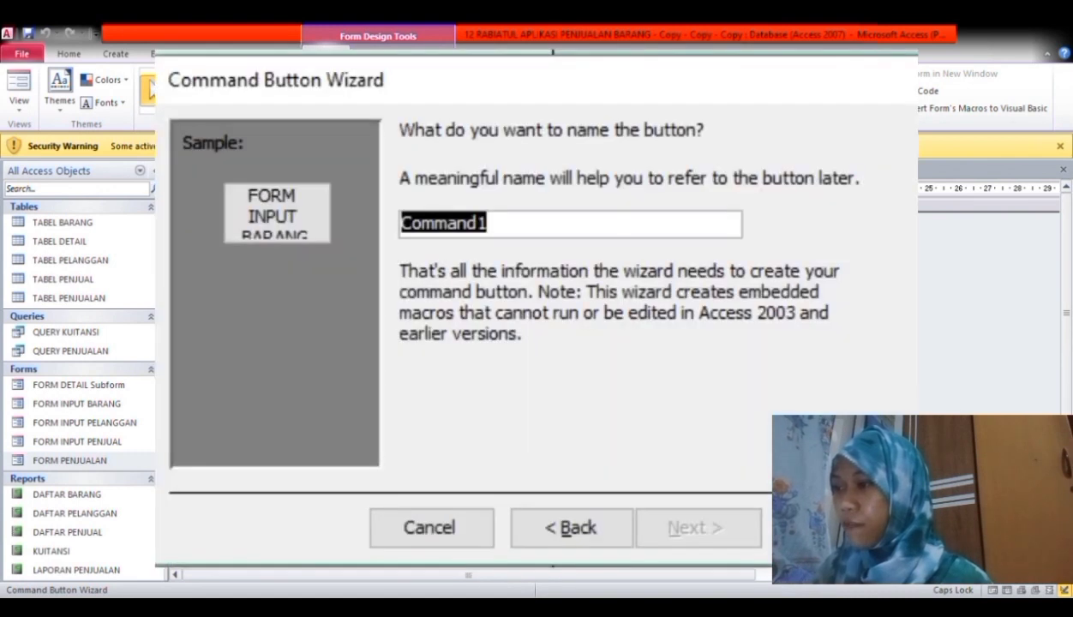
key("Return")
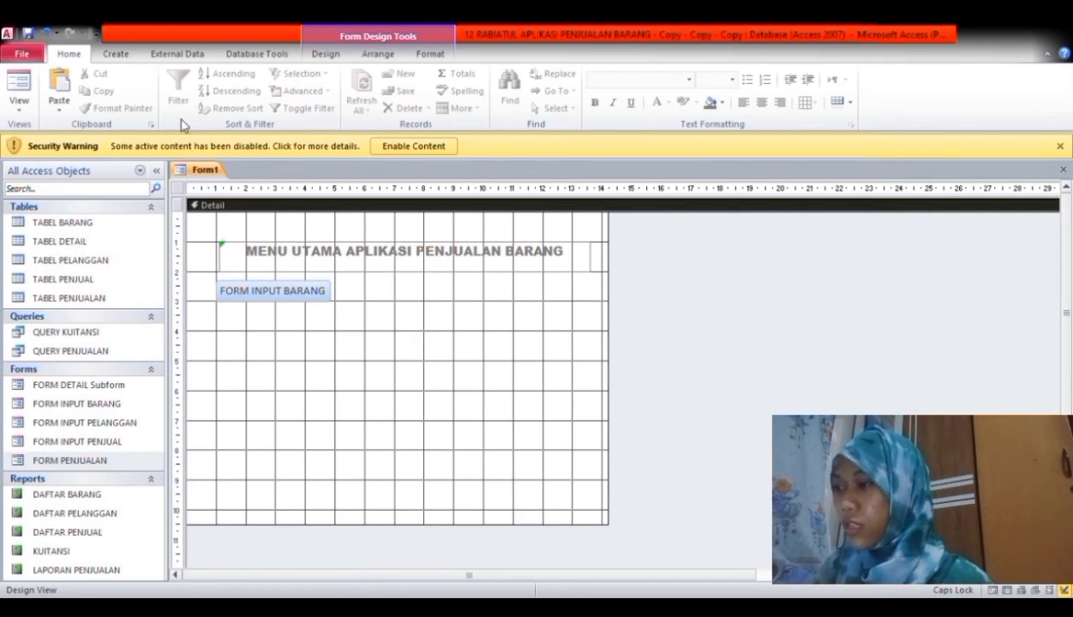
- Stack FORM INPUT PENJUAL, FORM INPUT PELANGGAN and FORM PENJUALAN buttons below, plus a DAFTAR BARANG button
left_click(326, 54)
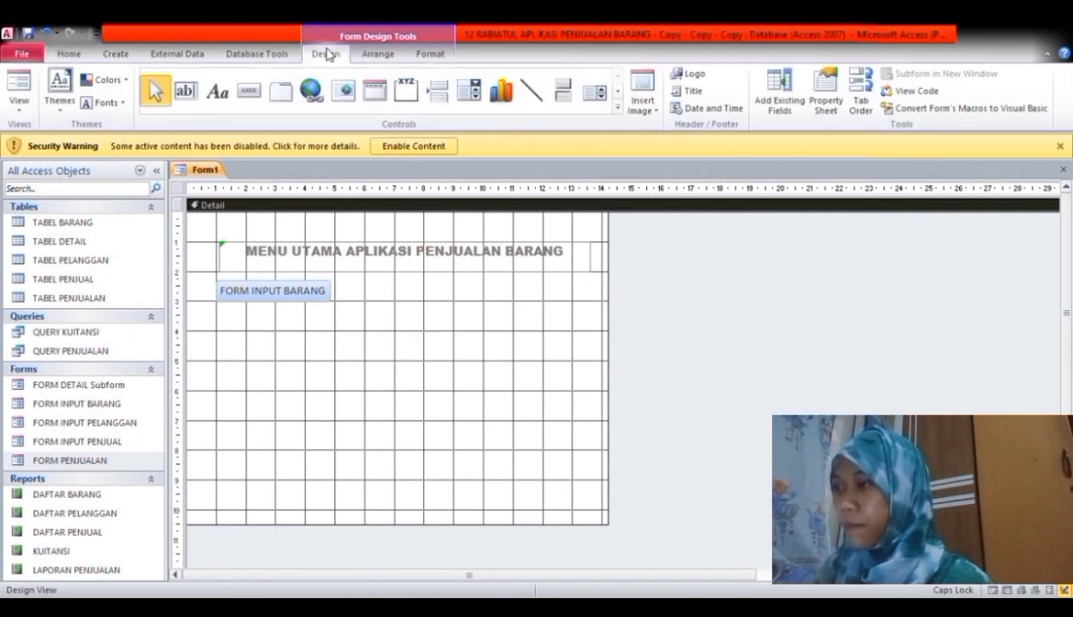
left_click(249, 91)
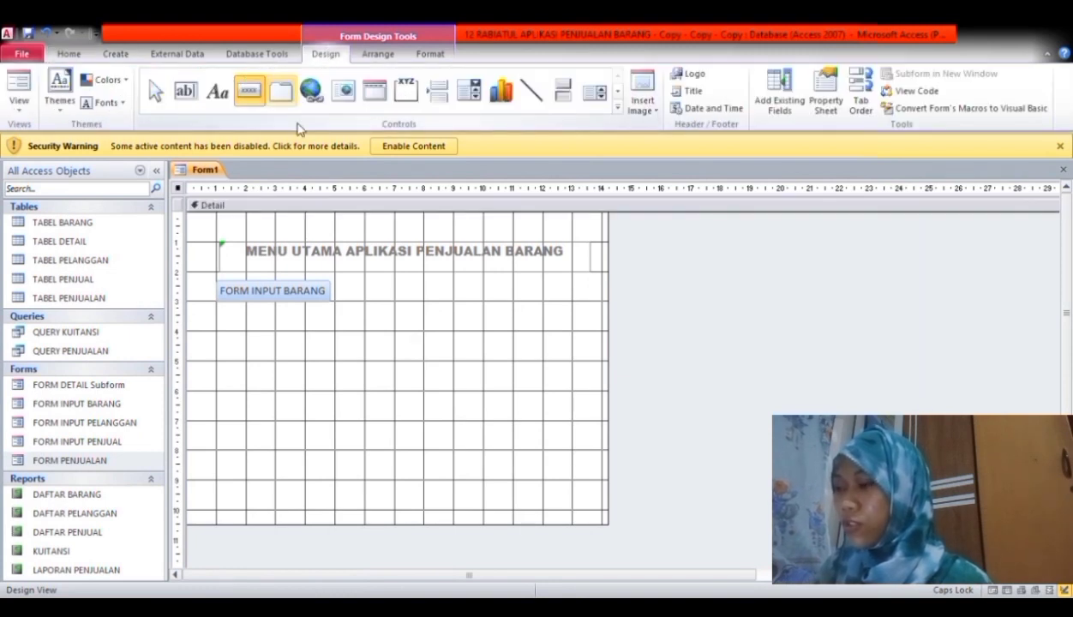
left_click(236, 335)
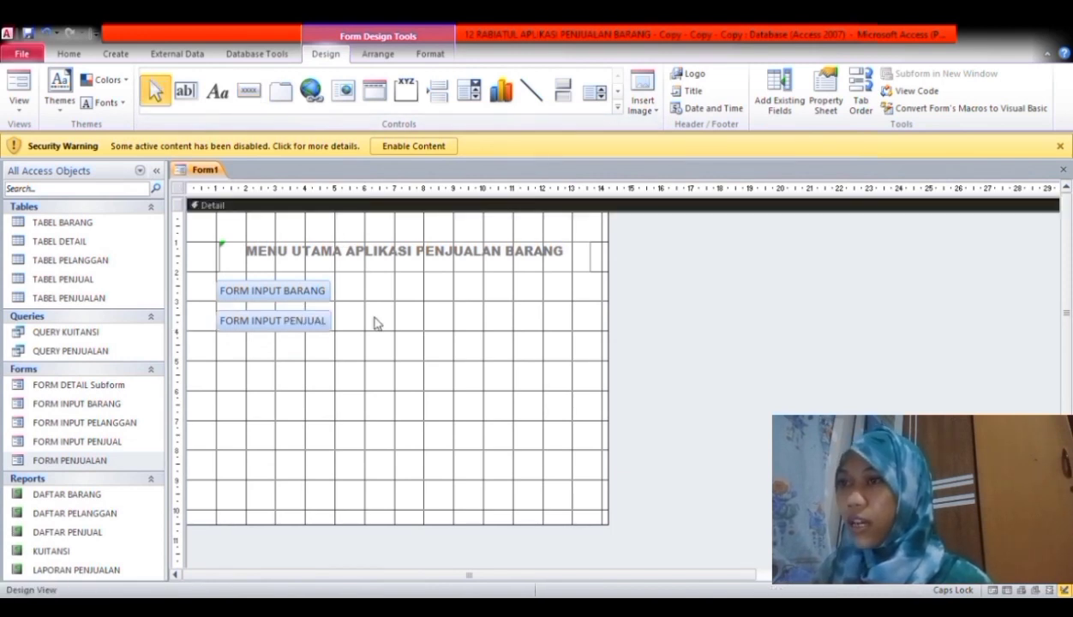
left_click(249, 91)
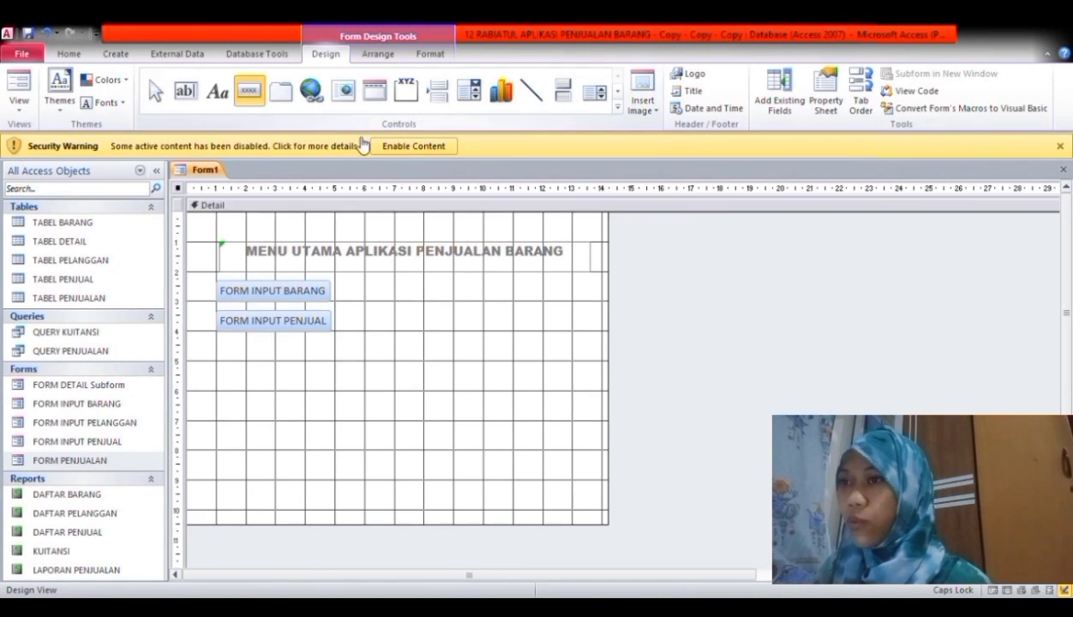
left_click(343, 375)
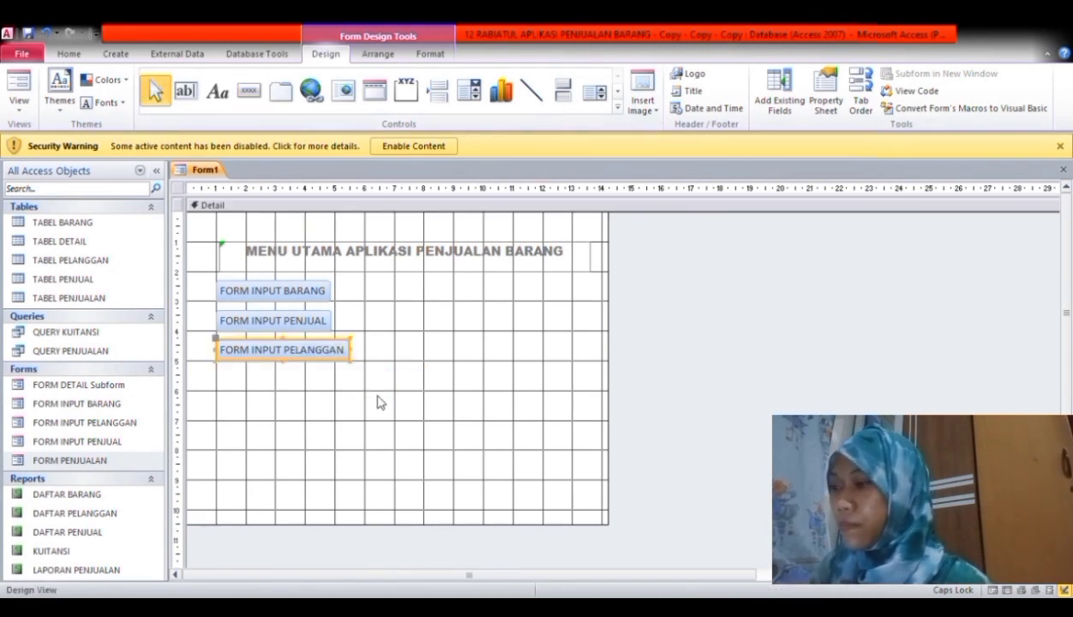
left_click(249, 91)
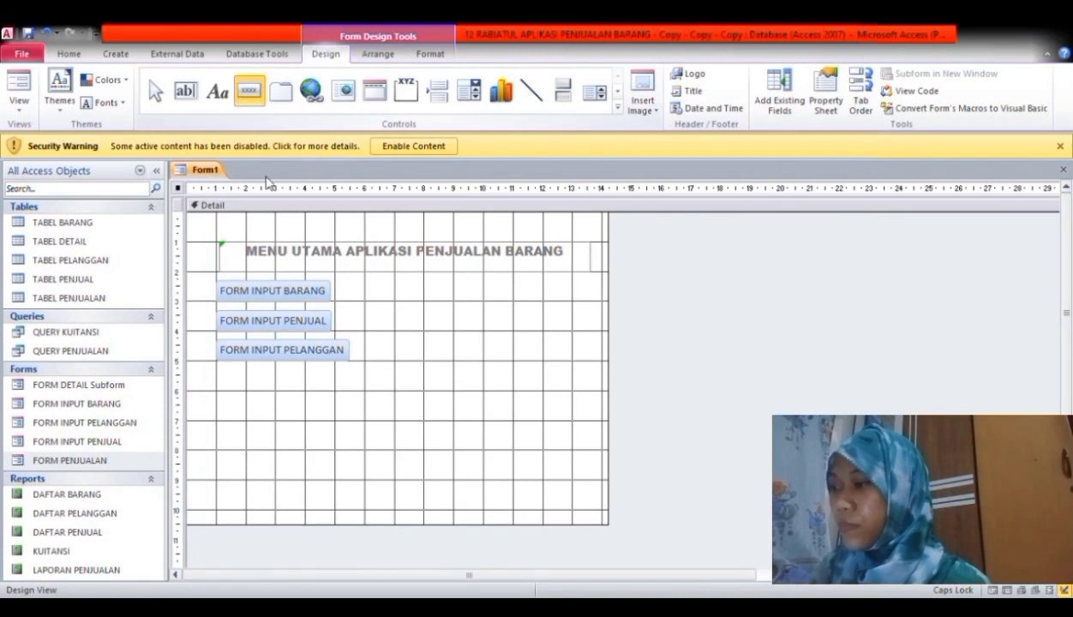
left_click(277, 394)
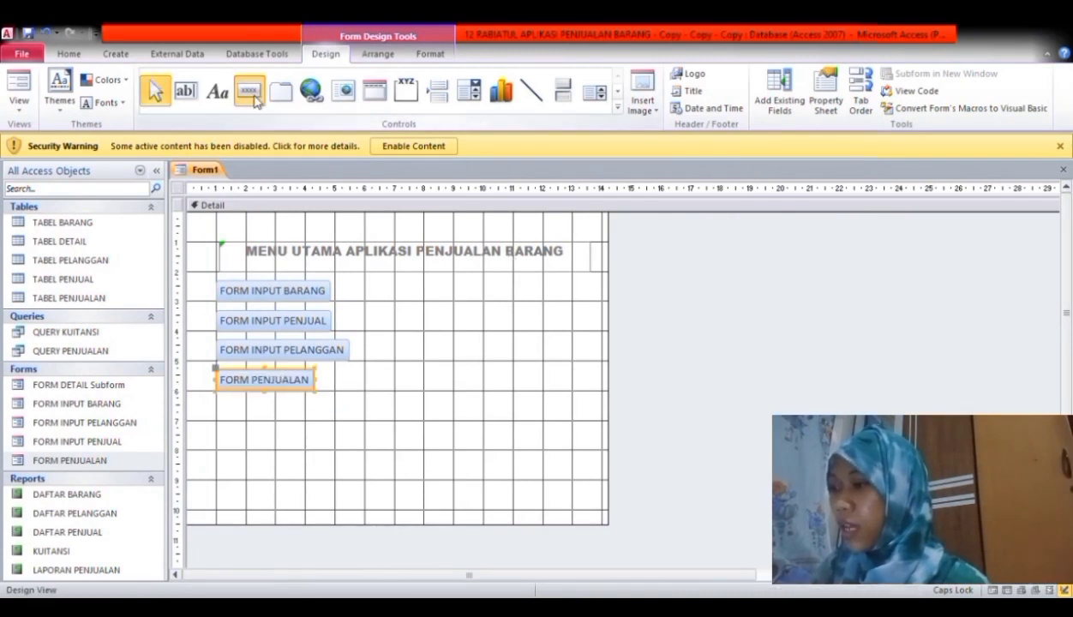
left_click(365, 420)
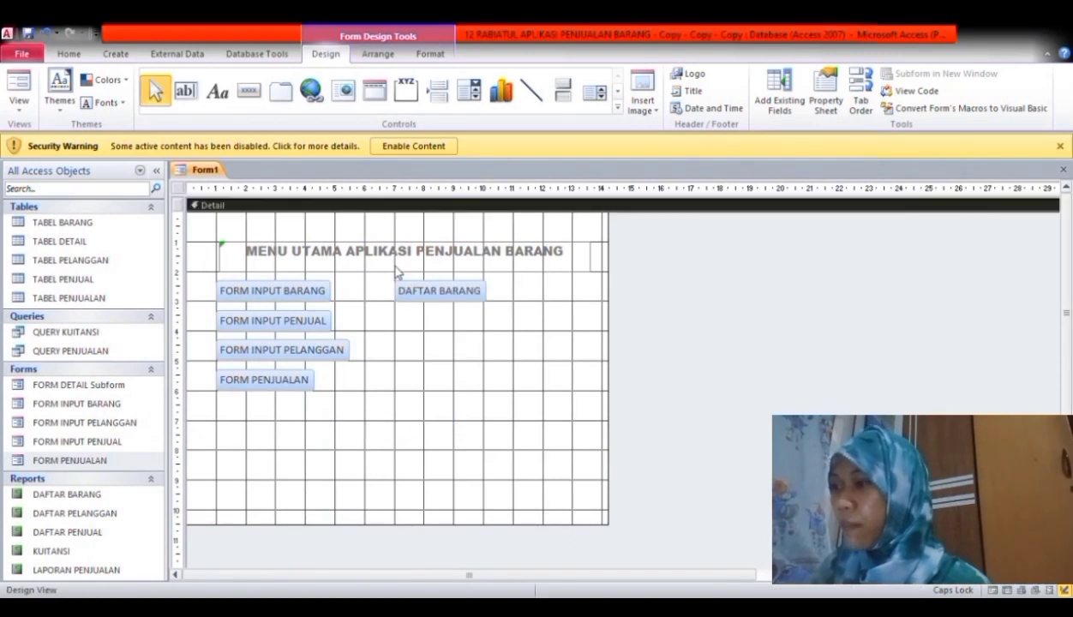
- Add DAFTAR PENJUAL, DAFTAR PELANGGAN and LAPORAN PENJUALAN buttons, aligning LAPORAN PENJUALAN under DAFTAR PELANGGAN
left_click(248, 92)
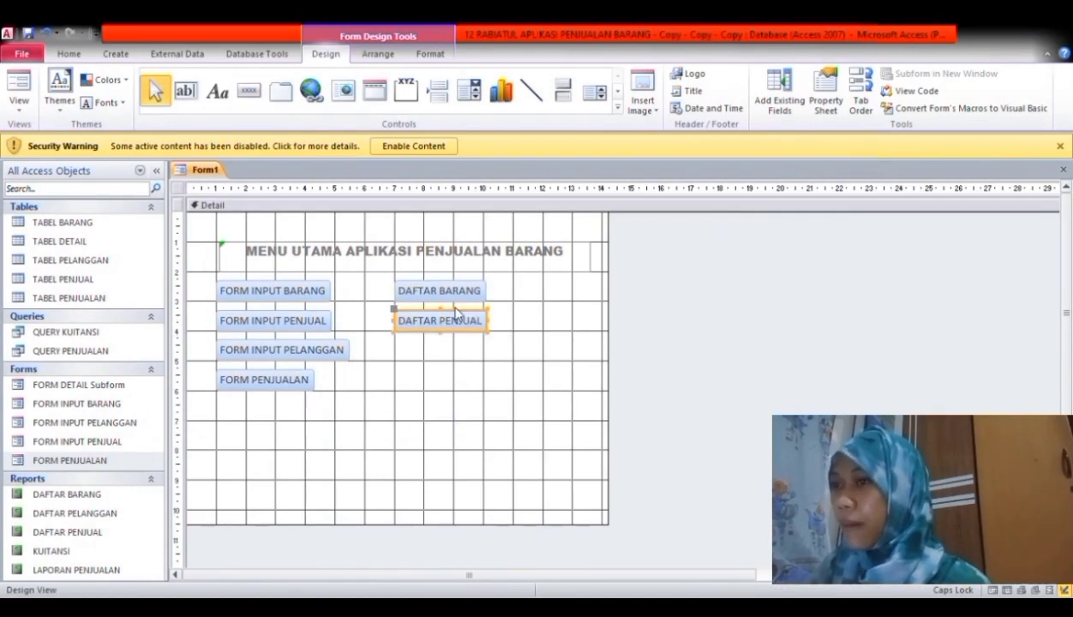
left_click(249, 92)
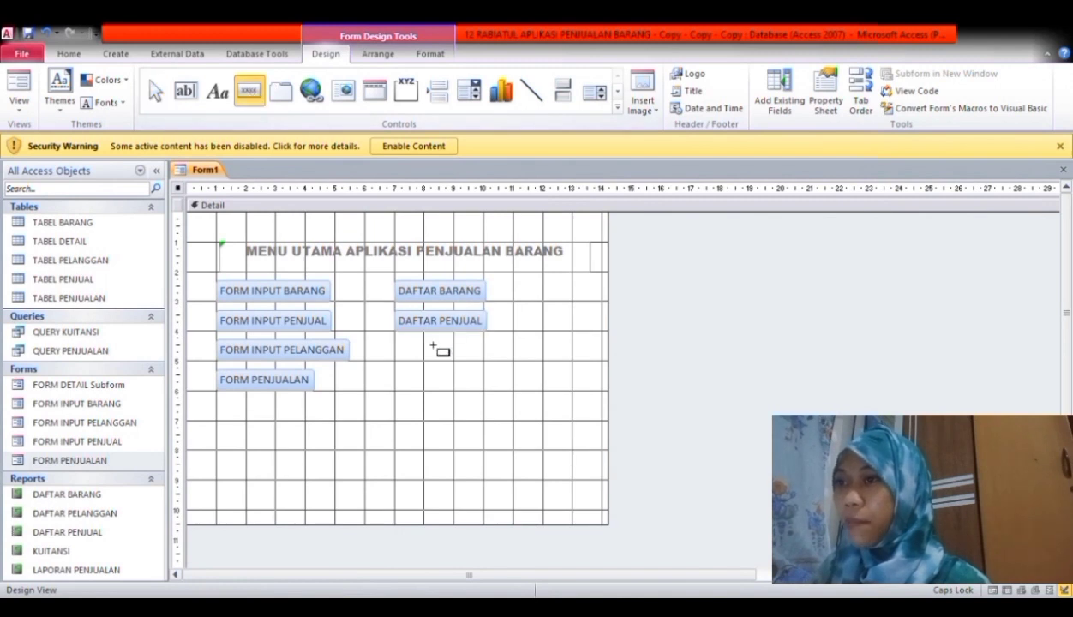
left_click(421, 358)
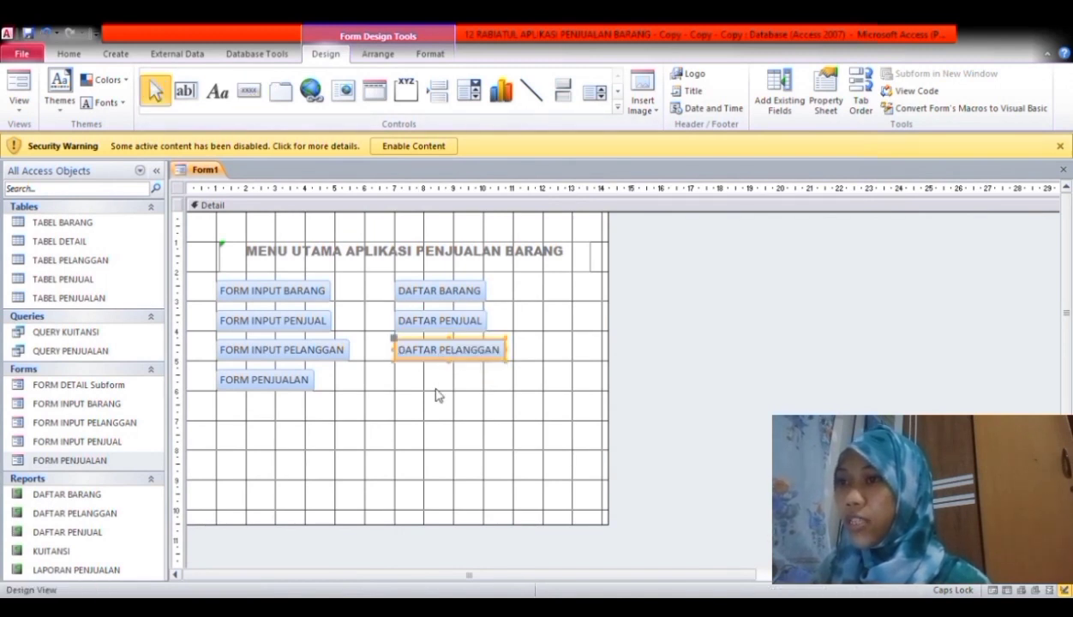
left_click(430, 387)
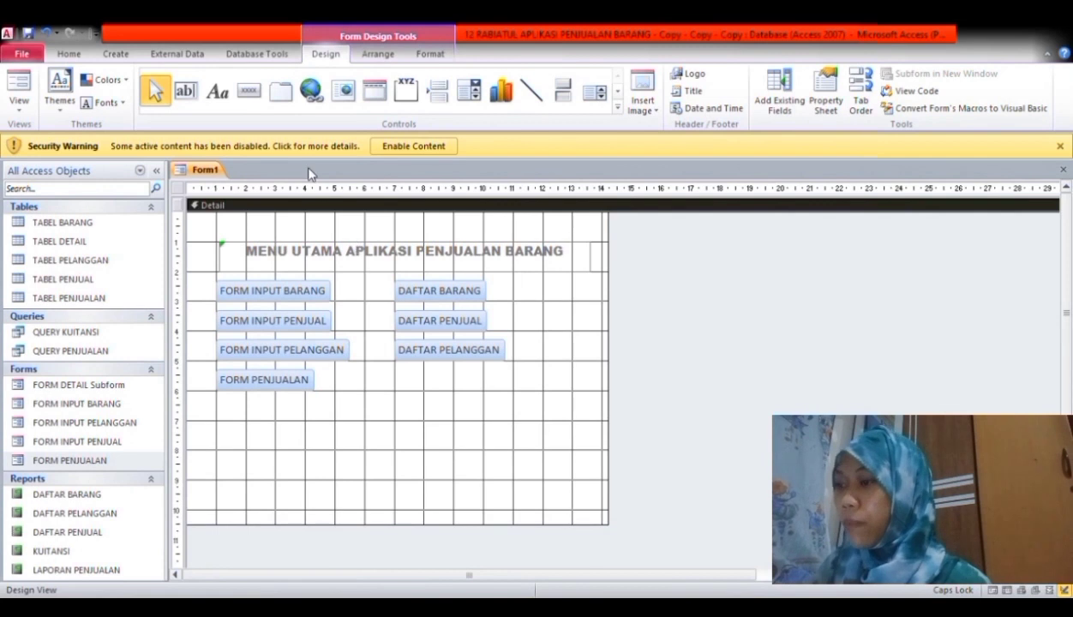
left_click(248, 94)
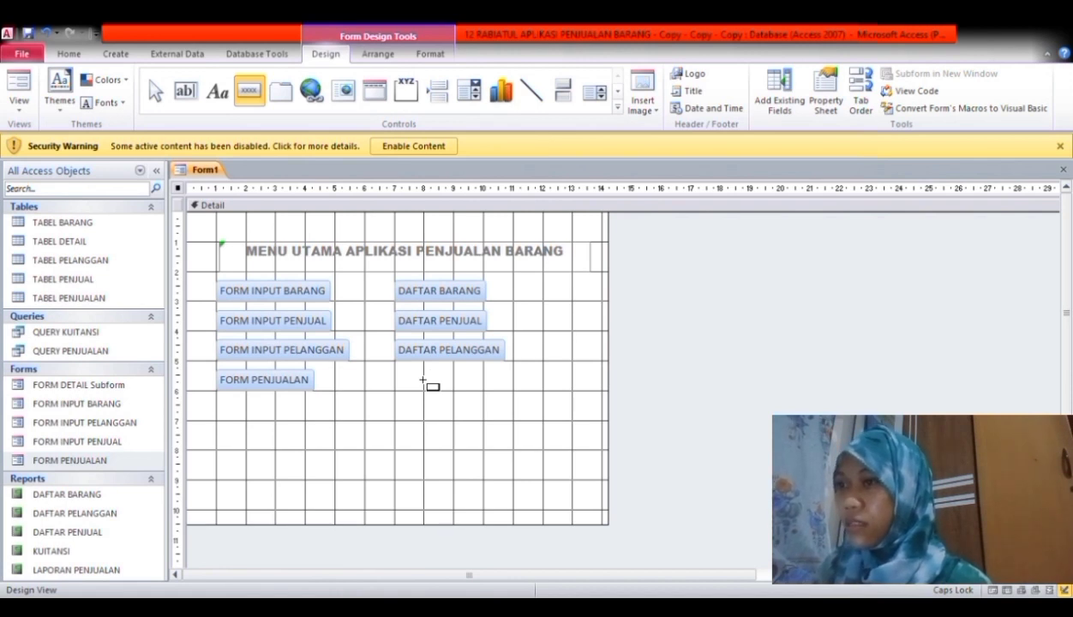
left_click_drag(422, 380, 506, 390)
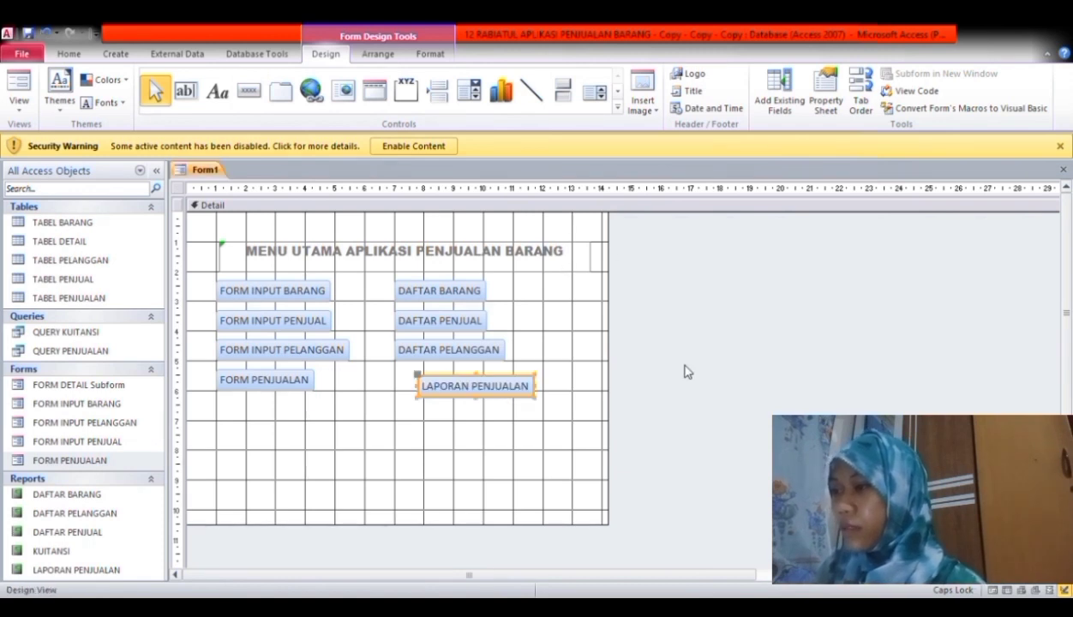
left_click_drag(463, 388, 440, 381)
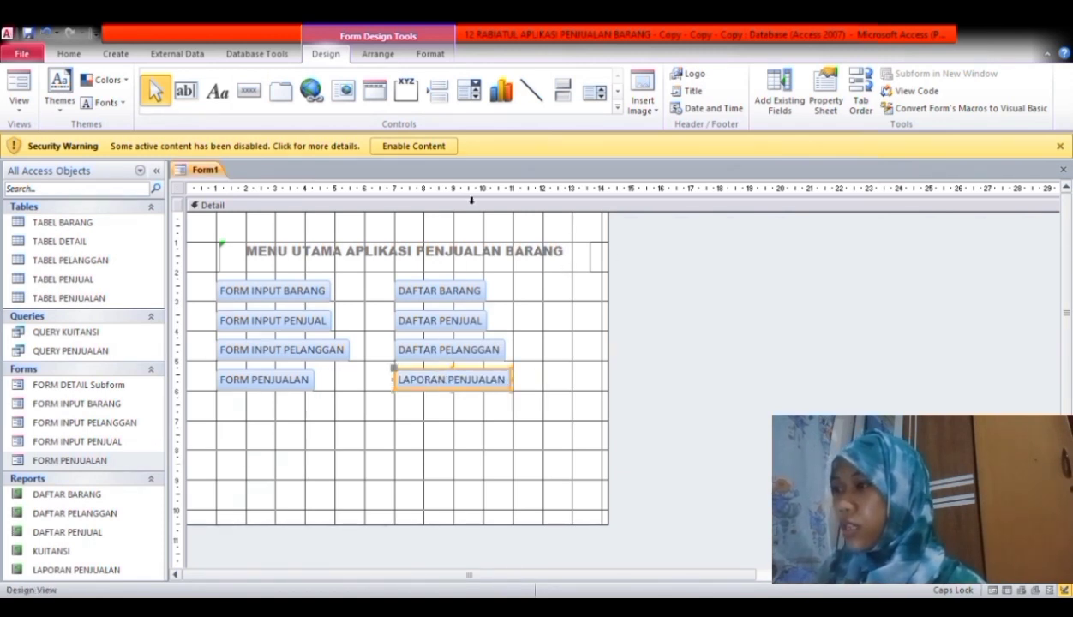
left_click(249, 92)
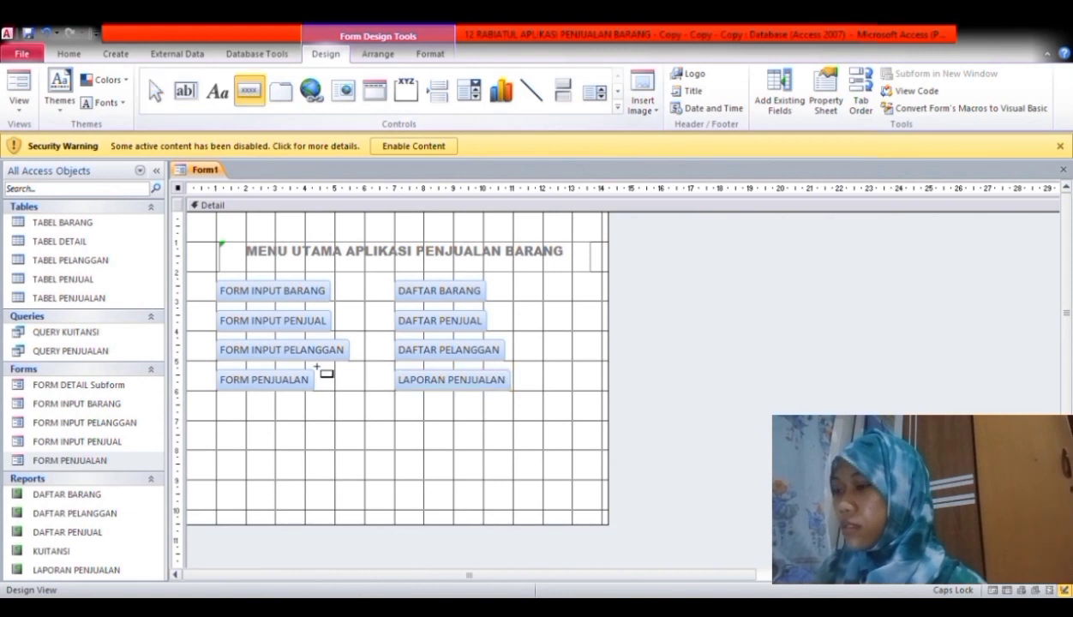
- Add the KELUAR button, save the form as FORM MENU UTAMA, and close it
left_click(325, 413)
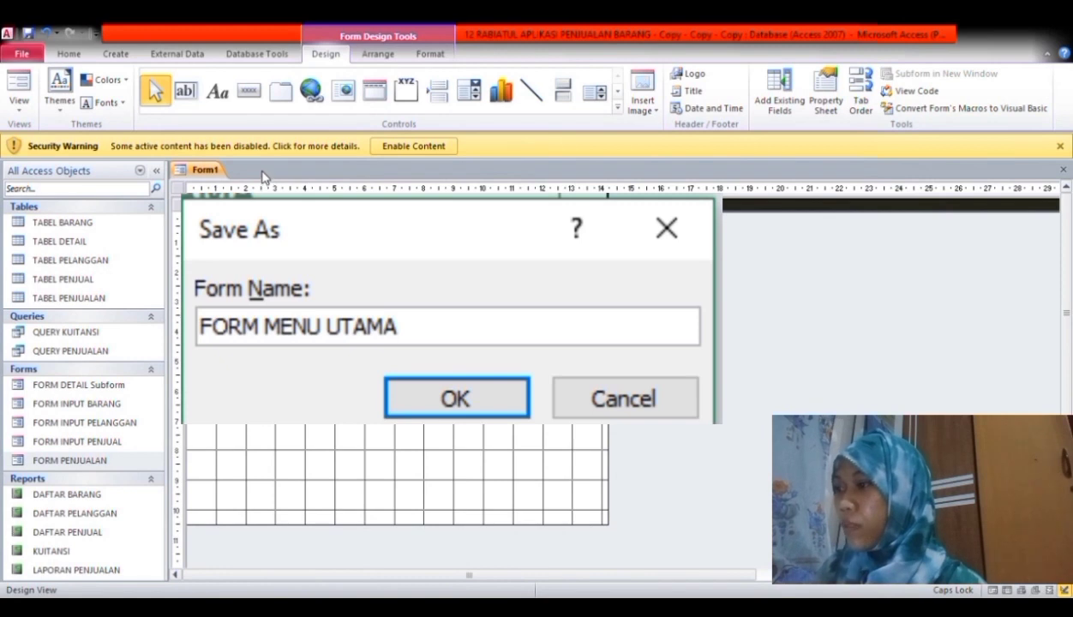
key("Return")
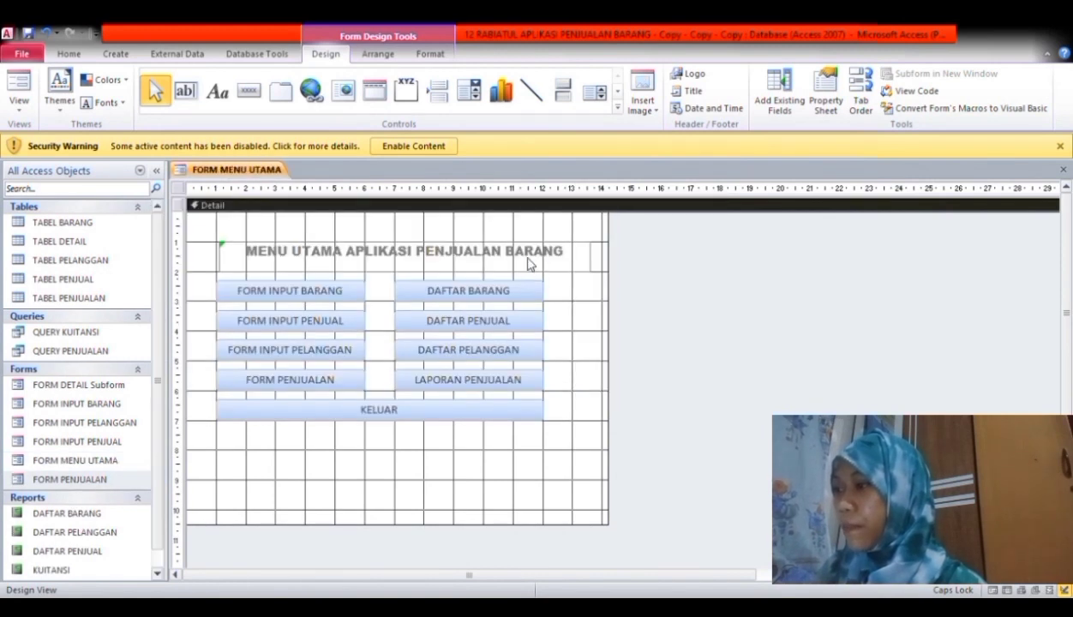
right_click(266, 174)
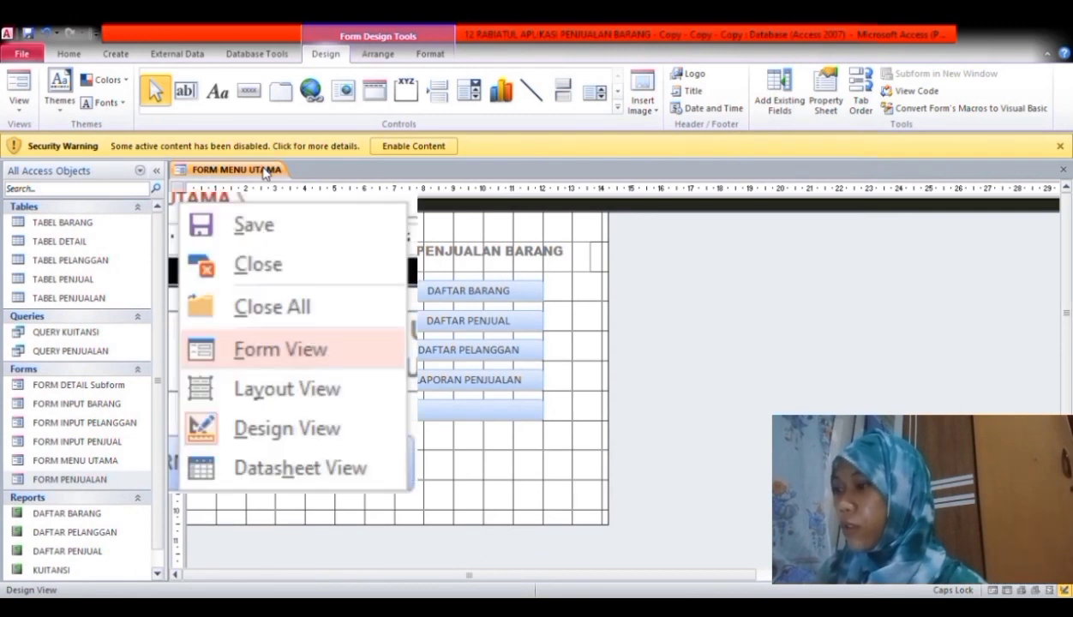
left_click(326, 245)
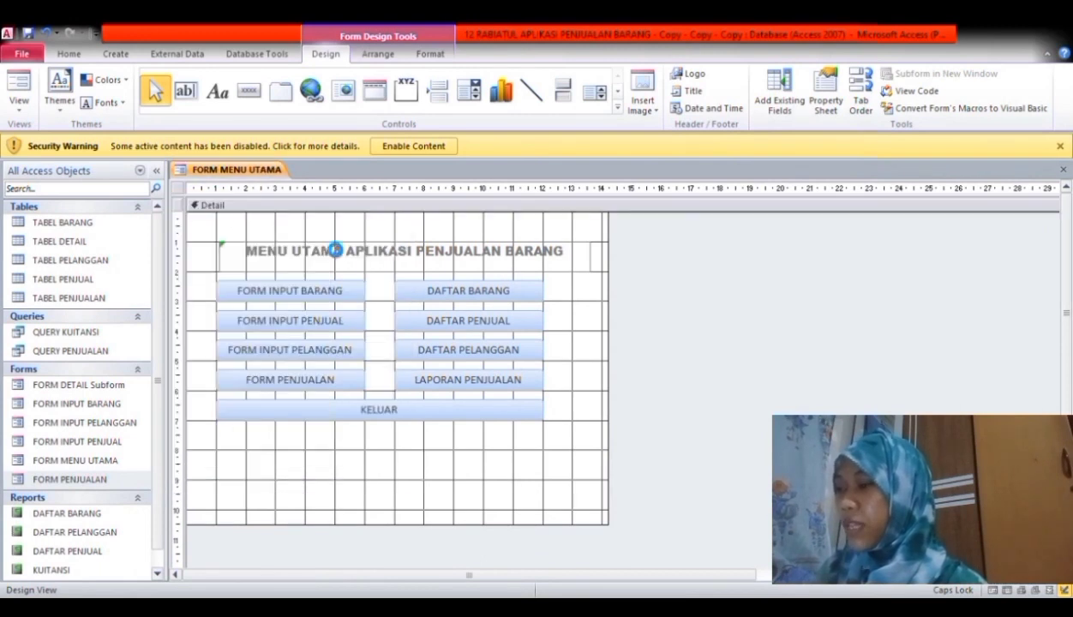
left_click(1062, 170)
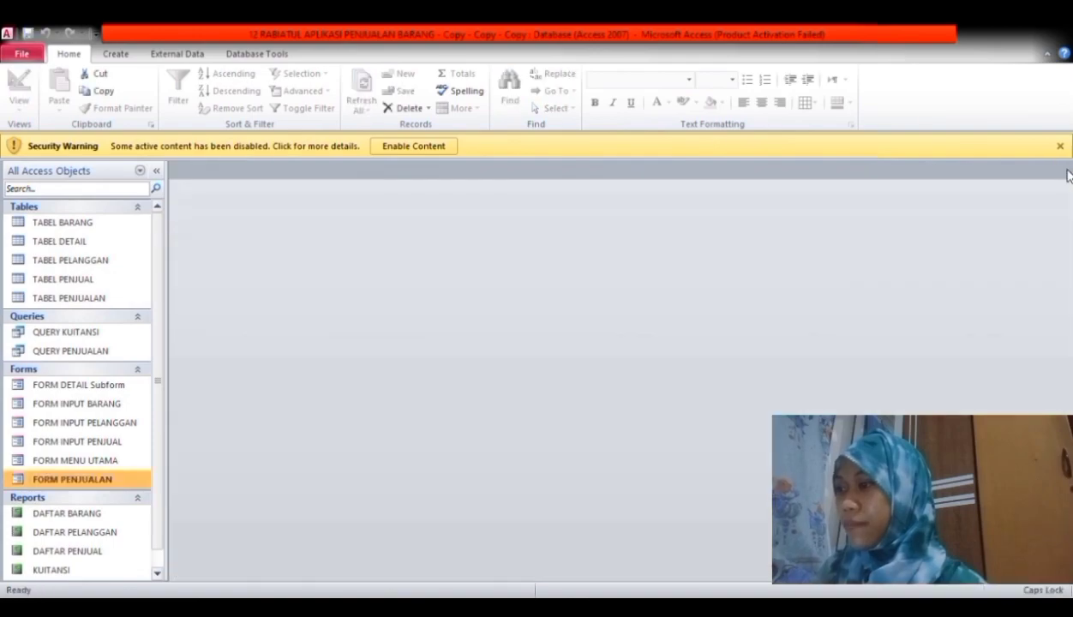